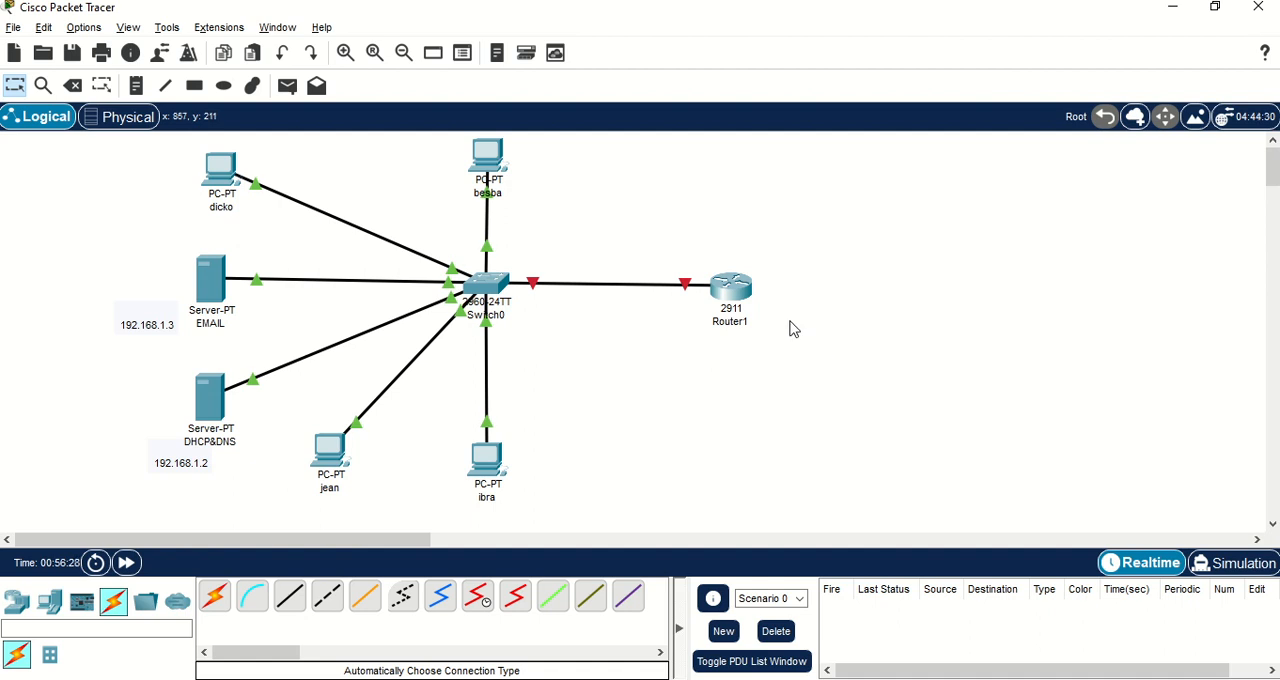
# Open Router1's command line and answer no to the initial configuration dialog.
pyautogui.click(732, 294)
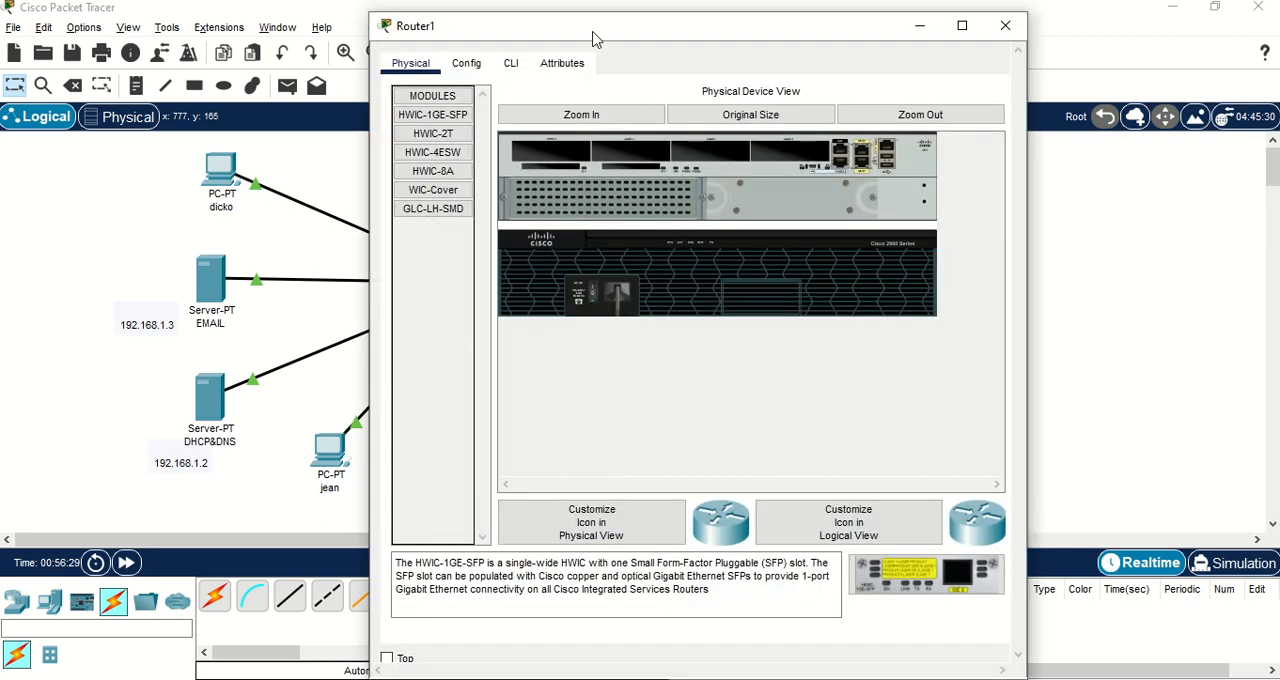
pyautogui.click(512, 72)
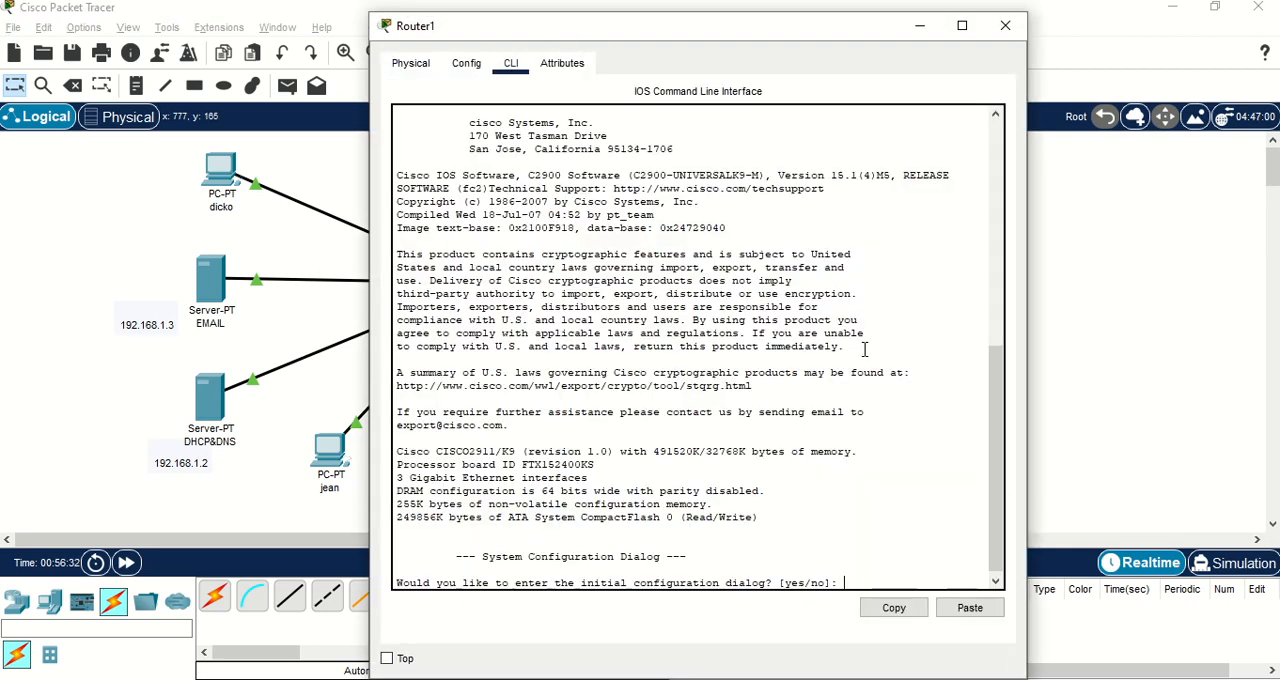
pyautogui.write('no')
pyautogui.press('Return')
pyautogui.press('Return')
# Enter global configuration mode through privileged mode and begin the interface command.
pyautogui.press('Return')
pyautogui.write('en')
pyautogui.press('Tab')
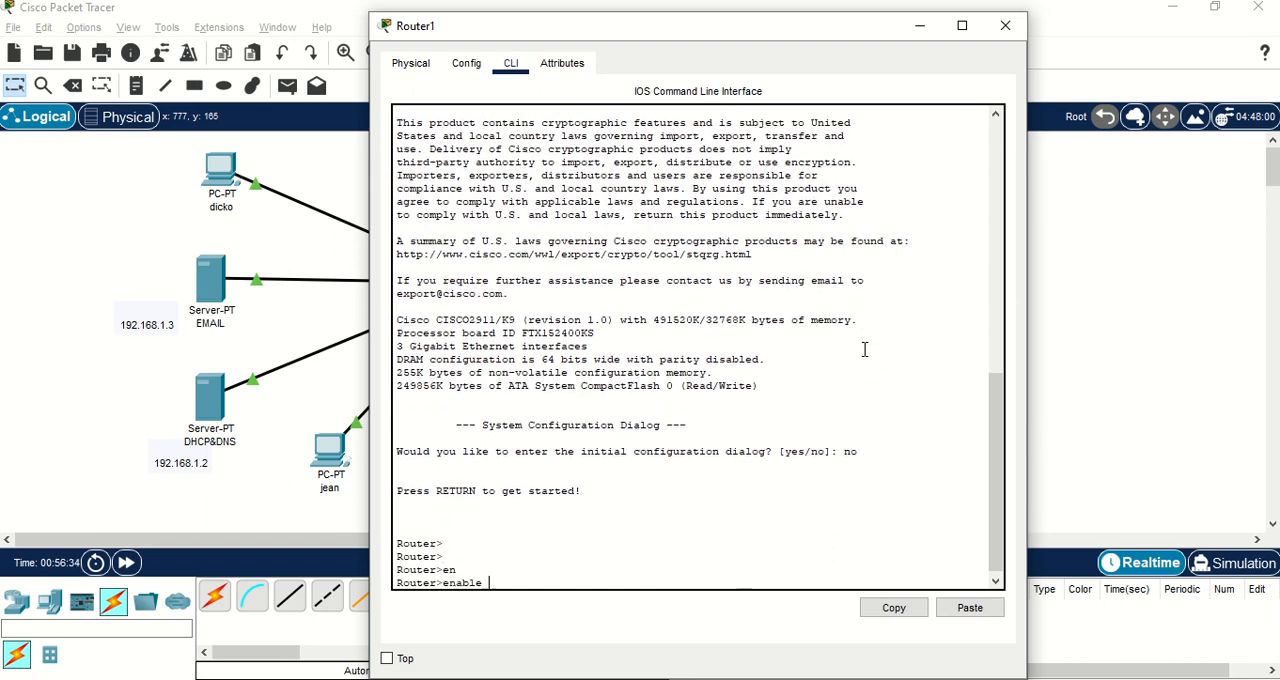
pyautogui.press('Return')
pyautogui.press('Return')
pyautogui.write('con')
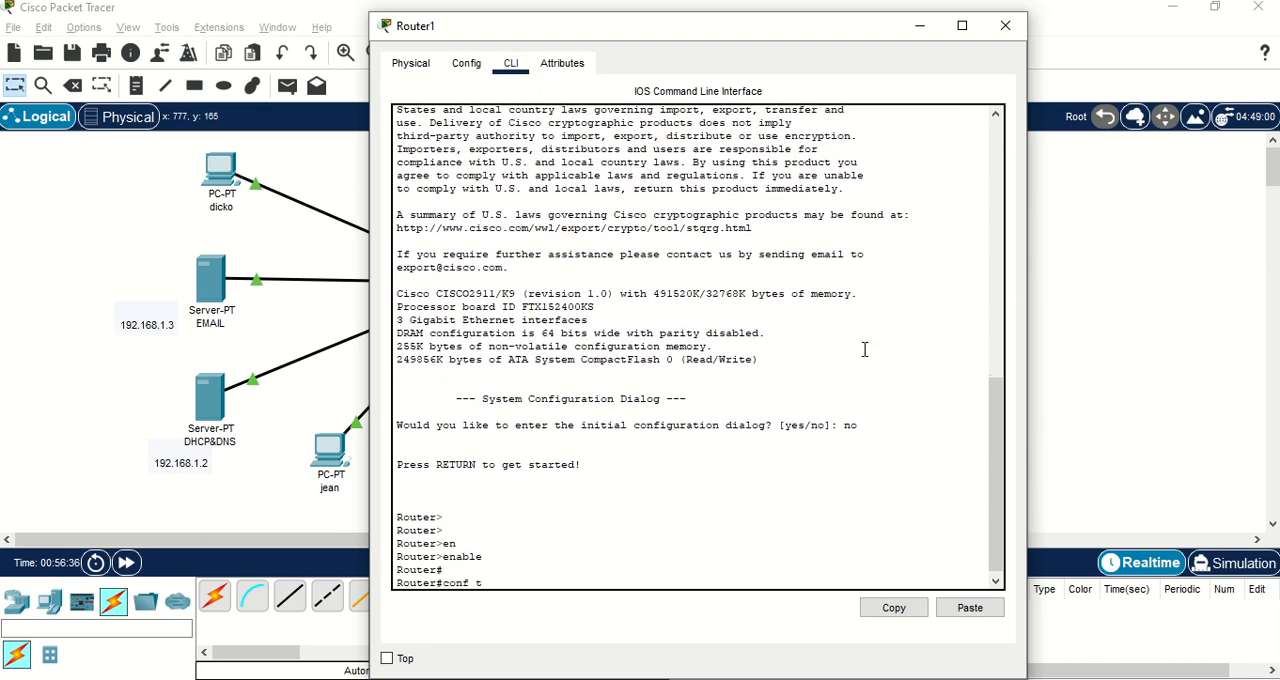
pyautogui.write('f t')
pyautogui.press('Return')
pyautogui.press('Return')
pyautogui.write('int')
pyautogui.press('Tab')
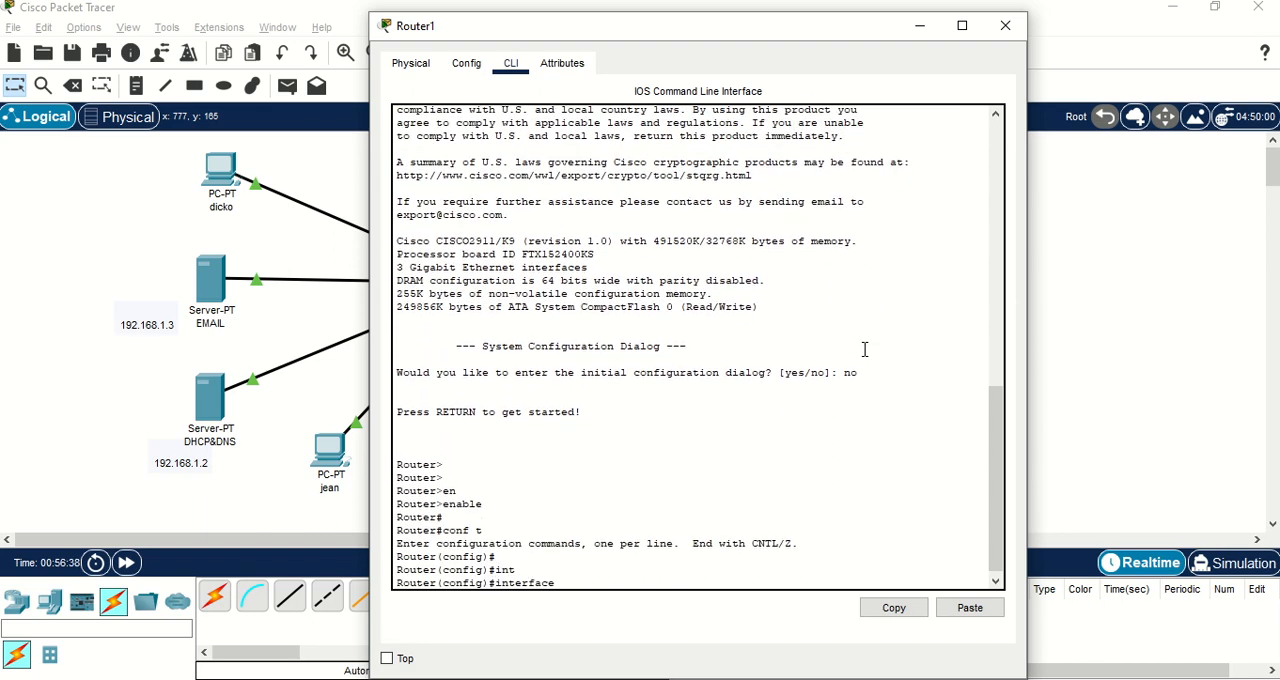
pyautogui.write('fa')
pyautogui.press('Tab')
pyautogui.write('0')
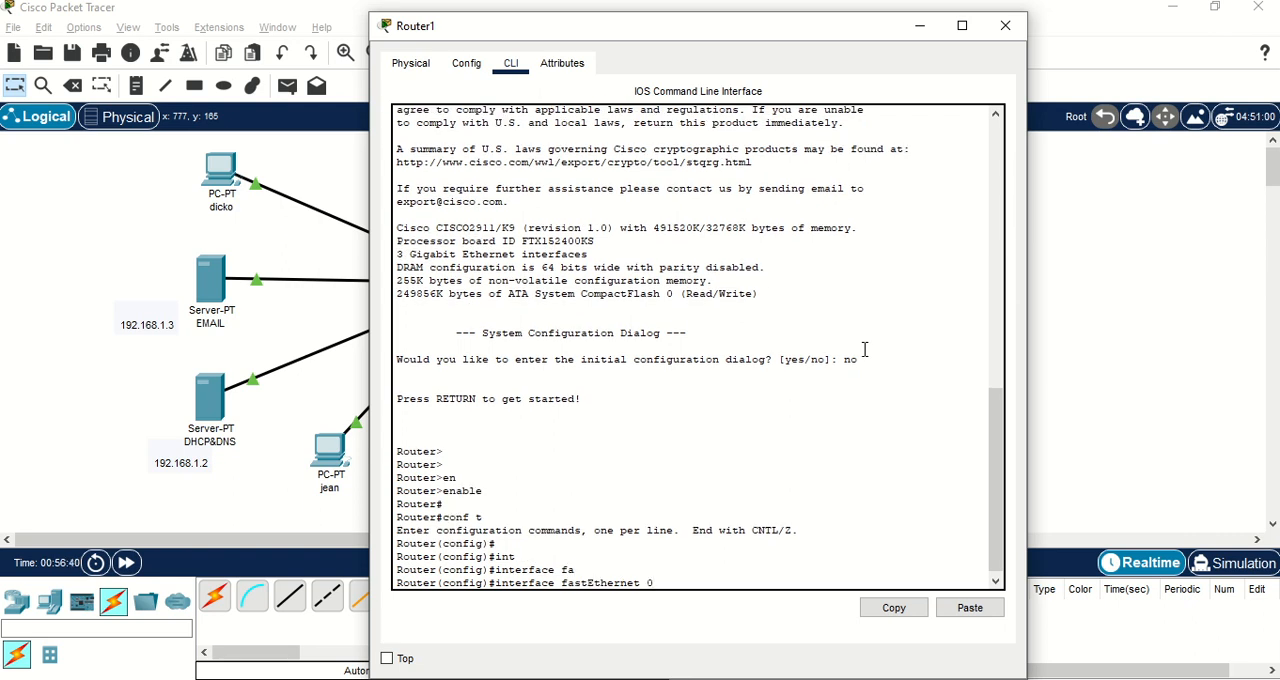
pyautogui.press('BackSpace')
pyautogui.press('BackSpace')
pyautogui.press('BackSpace')
pyautogui.press('BackSpace')
pyautogui.press('BackSpace')
pyautogui.press('BackSpace')
pyautogui.press('BackSpace')
pyautogui.press('BackSpace')
pyautogui.press('BackSpace')
pyautogui.press('BackSpace')
# Enter the configuration of router interface gigabitEthernet 0/0.
pyautogui.write('g')
pyautogui.press('Tab')
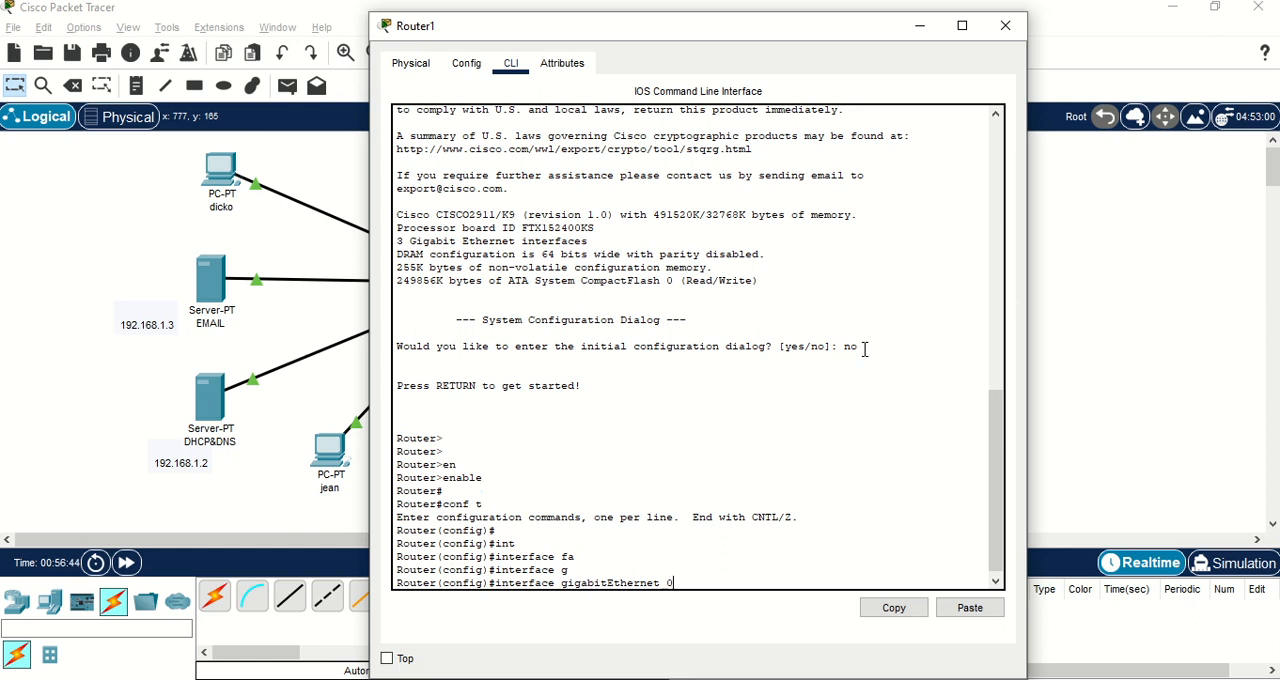
pyautogui.write('0/0')
pyautogui.press('Return')
# Assign IP address 192.168.1.1 with mask 255.255.255.0 to the router interface.
pyautogui.write('ip ')
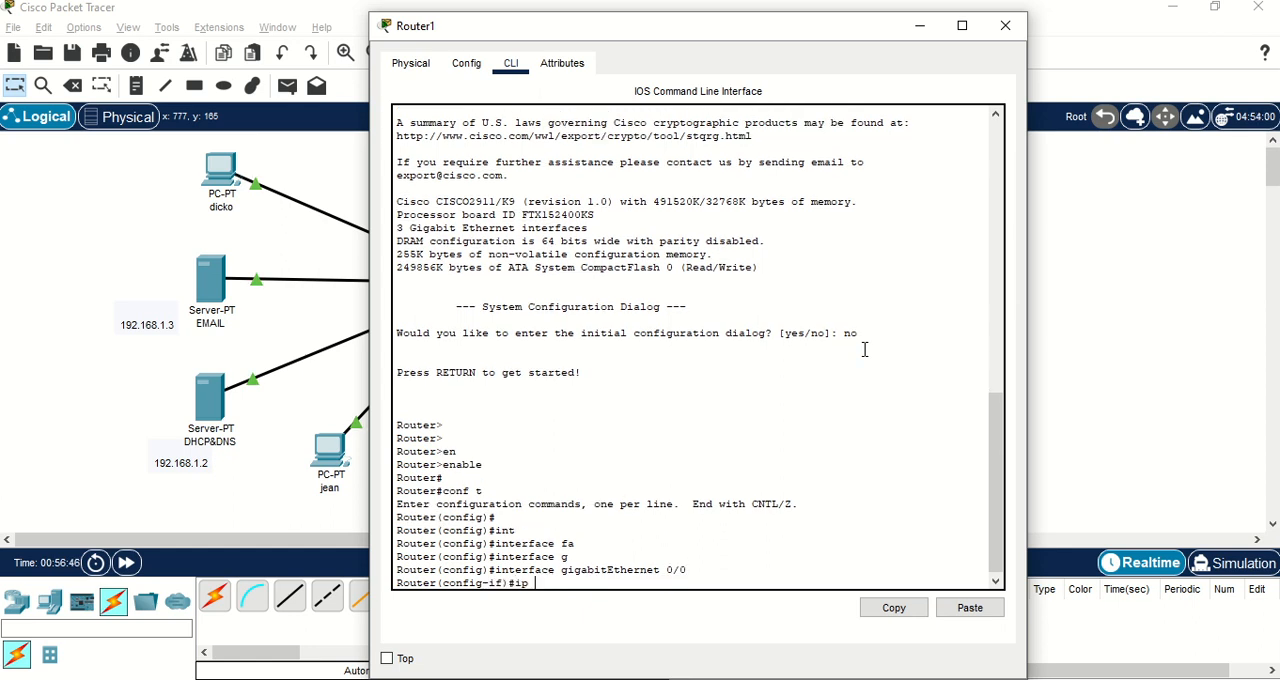
pyautogui.write('add')
pyautogui.press('Tab')
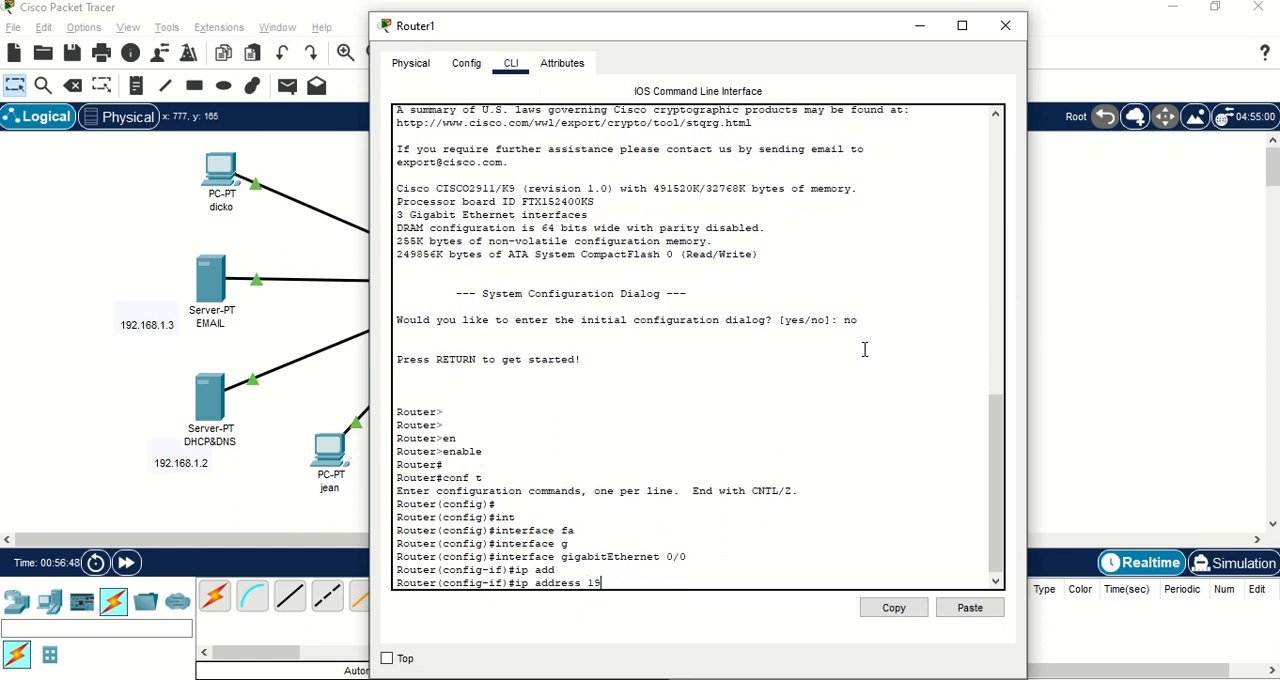
pyautogui.write('192.168.1.1 255.255.255.0')
pyautogui.press('Return')
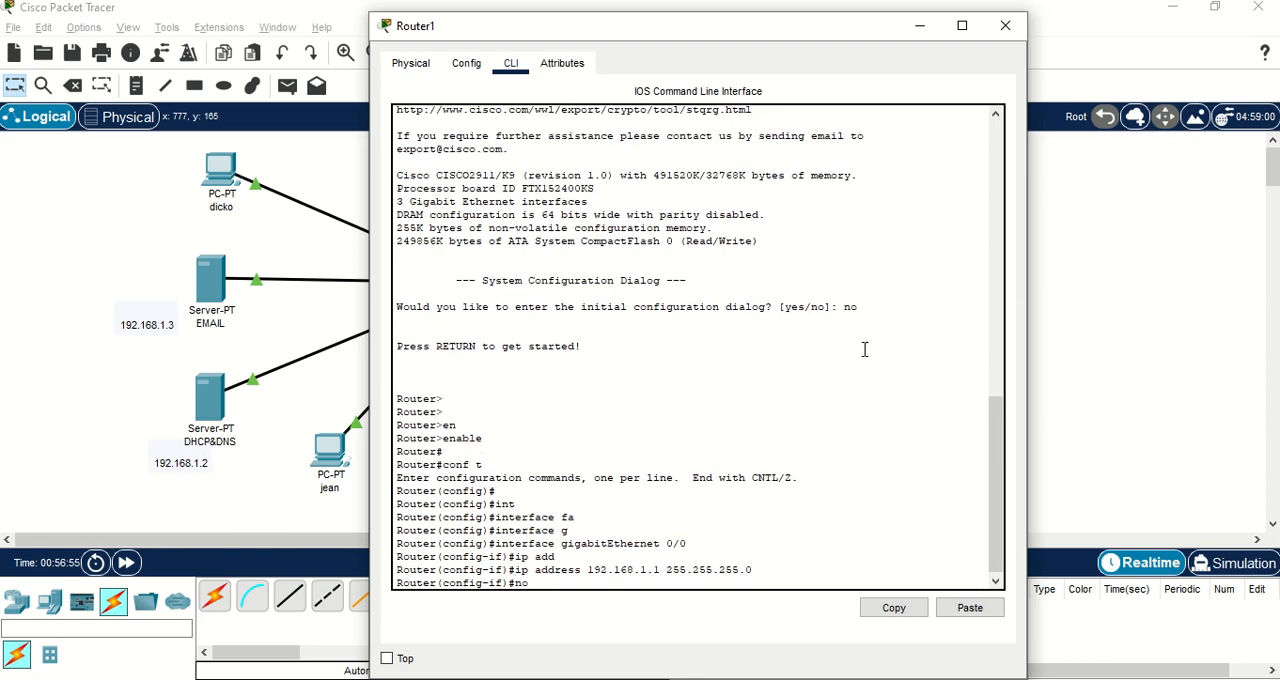
# Enable the router interface with no shutdown, and exit to global configuration mode before returning to the topology.
pyautogui.write('no sh')
pyautogui.press('Tab')
pyautogui.press('Return')
pyautogui.press('Return')
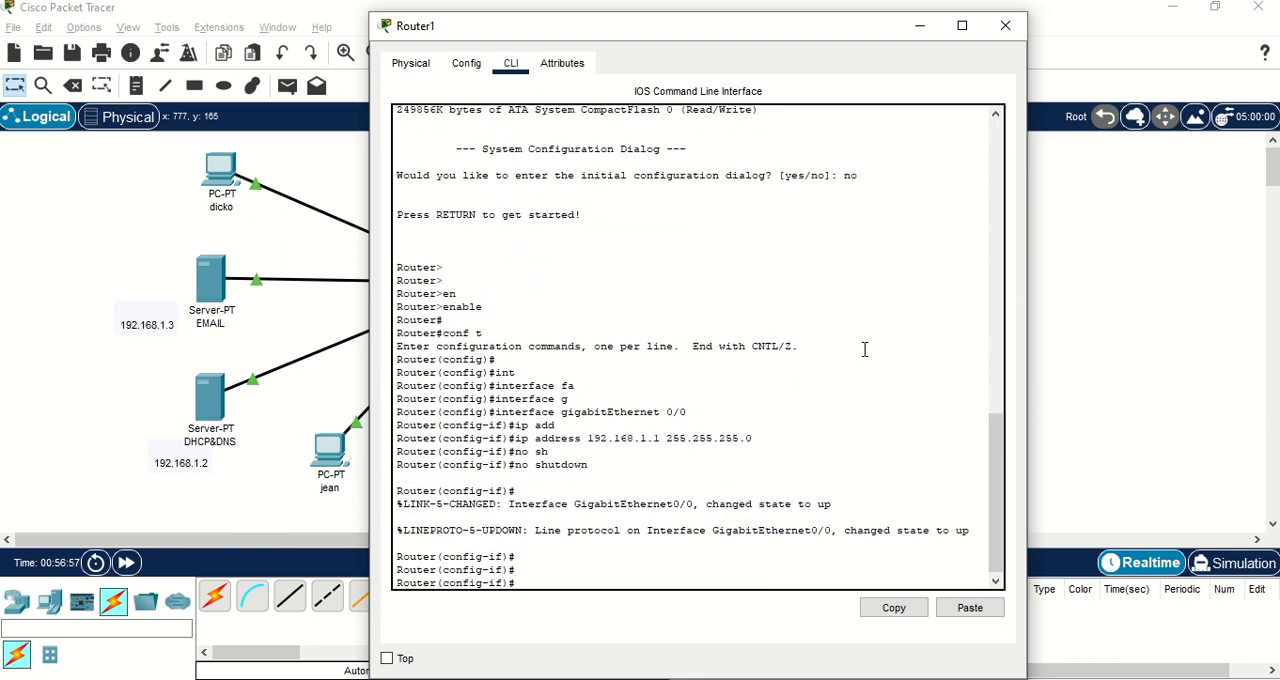
pyautogui.write('ex')
pyautogui.press('Return')
pyautogui.press('Return')
pyautogui.press('Return')
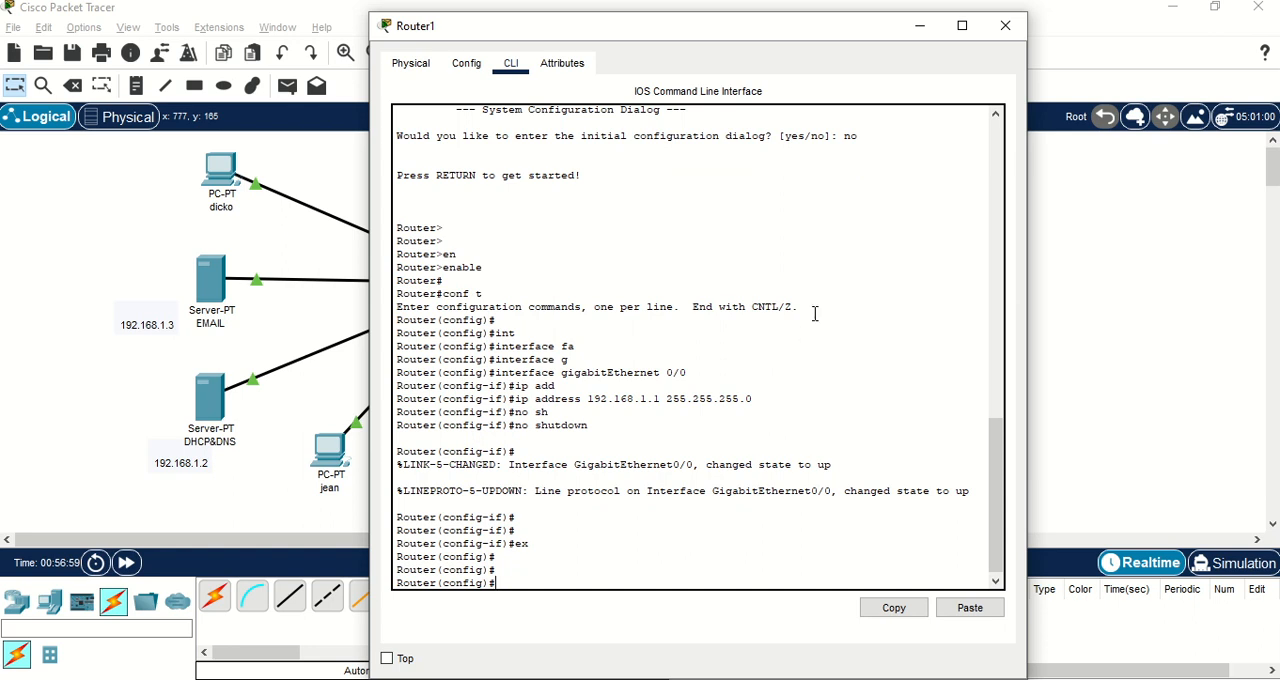
pyautogui.click(348, 180)
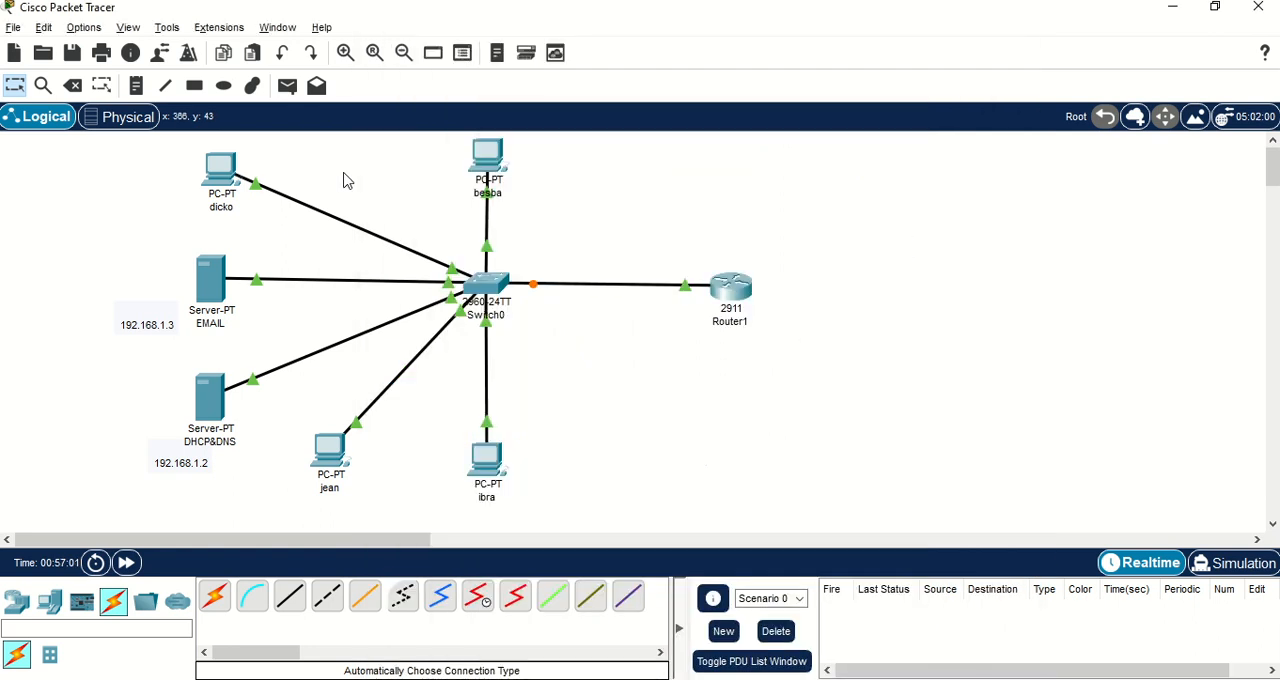
# Give the DHCP&DNS server the static IPv4 address 192.168.1.2 with subnet mask 255.255.255.0.
pyautogui.click(213, 410)
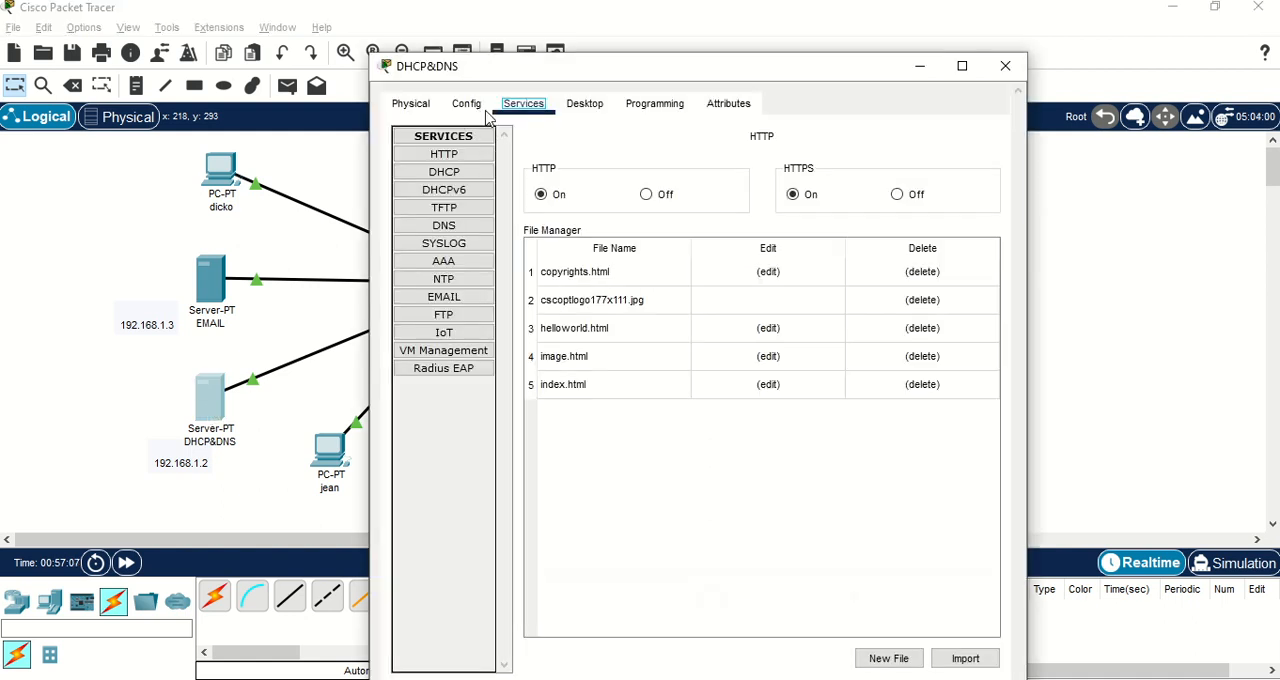
pyautogui.click(585, 104)
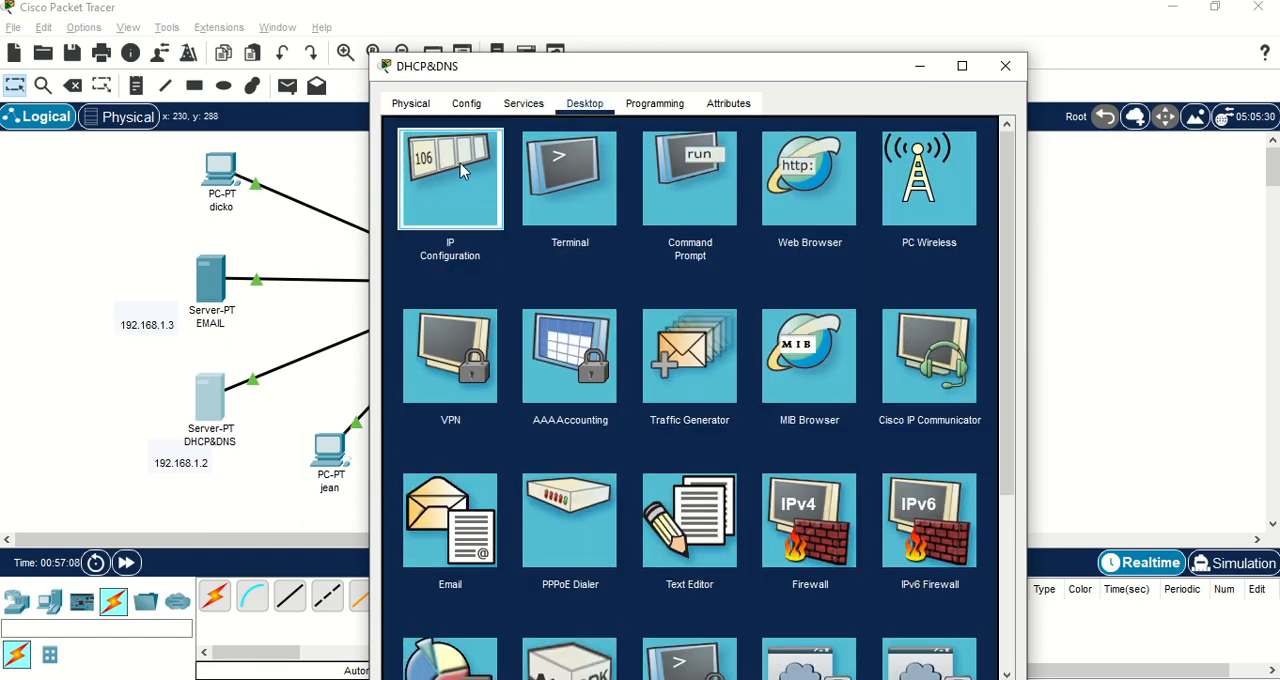
pyautogui.click(493, 195)
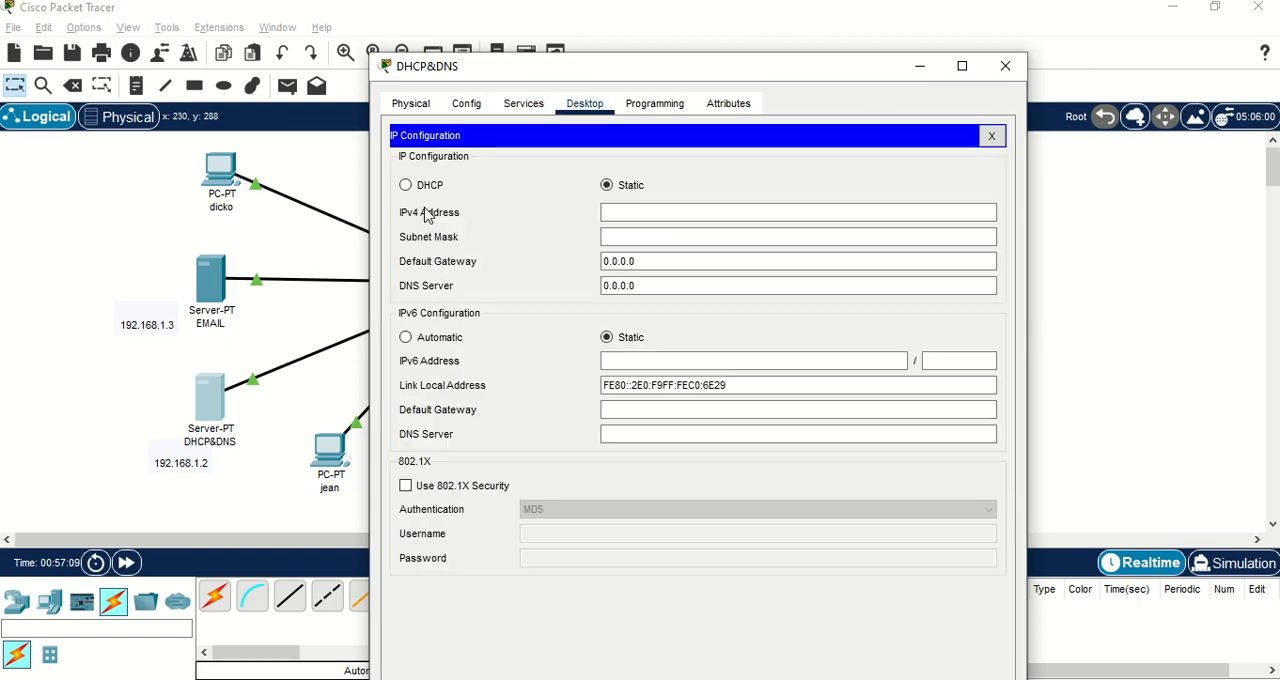
pyautogui.click(642, 207)
pyautogui.write('19')
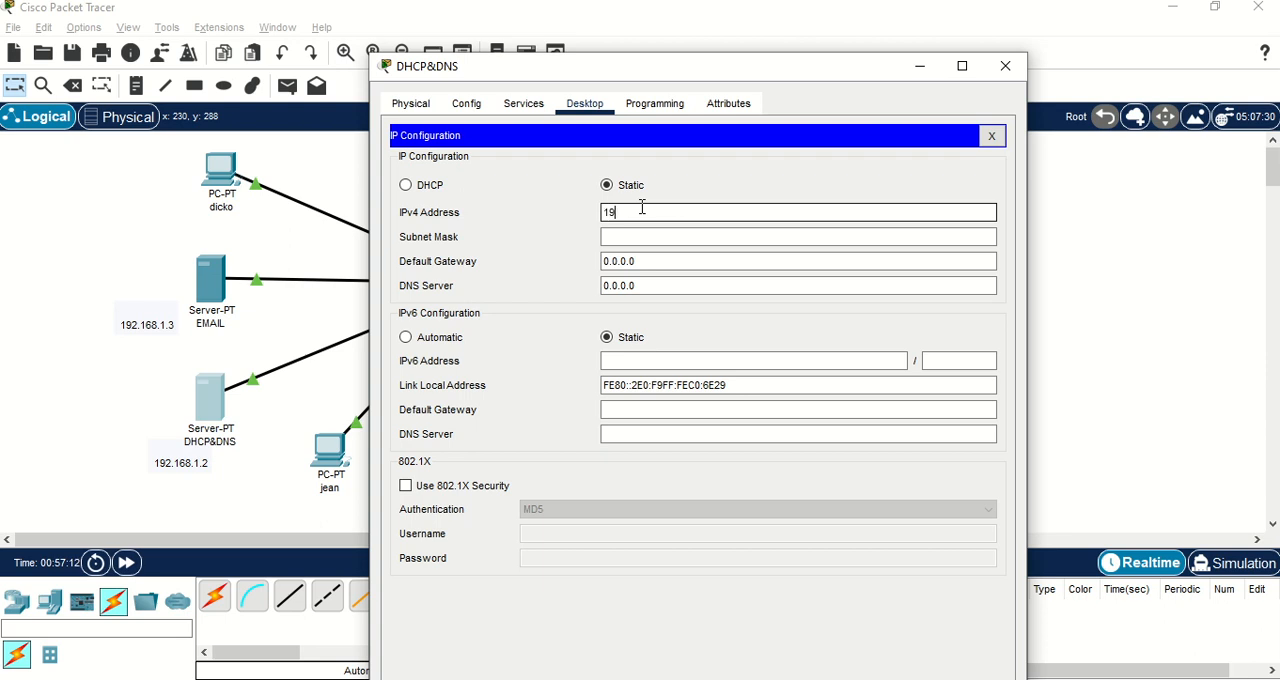
pyautogui.write('2.168.1.2')
pyautogui.click(668, 237)
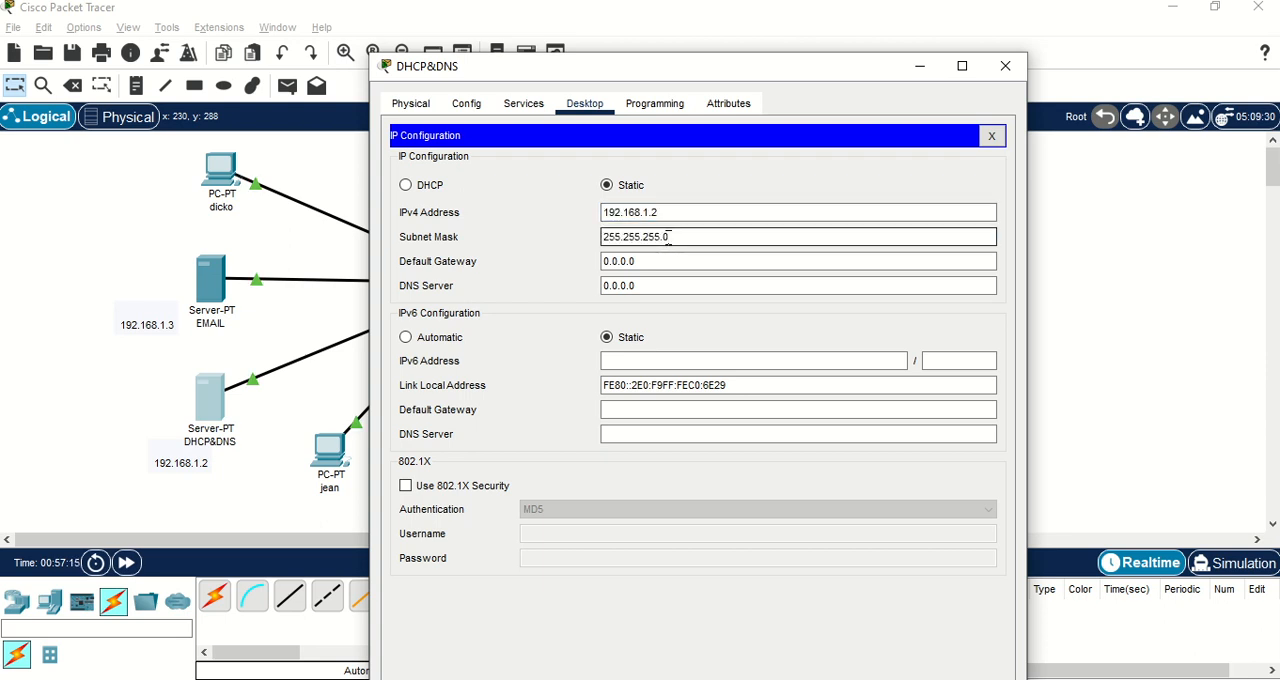
# Set the DHCP&DNS server's default gateway to 192.168.1.1 and DNS server to 192.168.1.2, and close its IP configuration.
pyautogui.press('Tab')
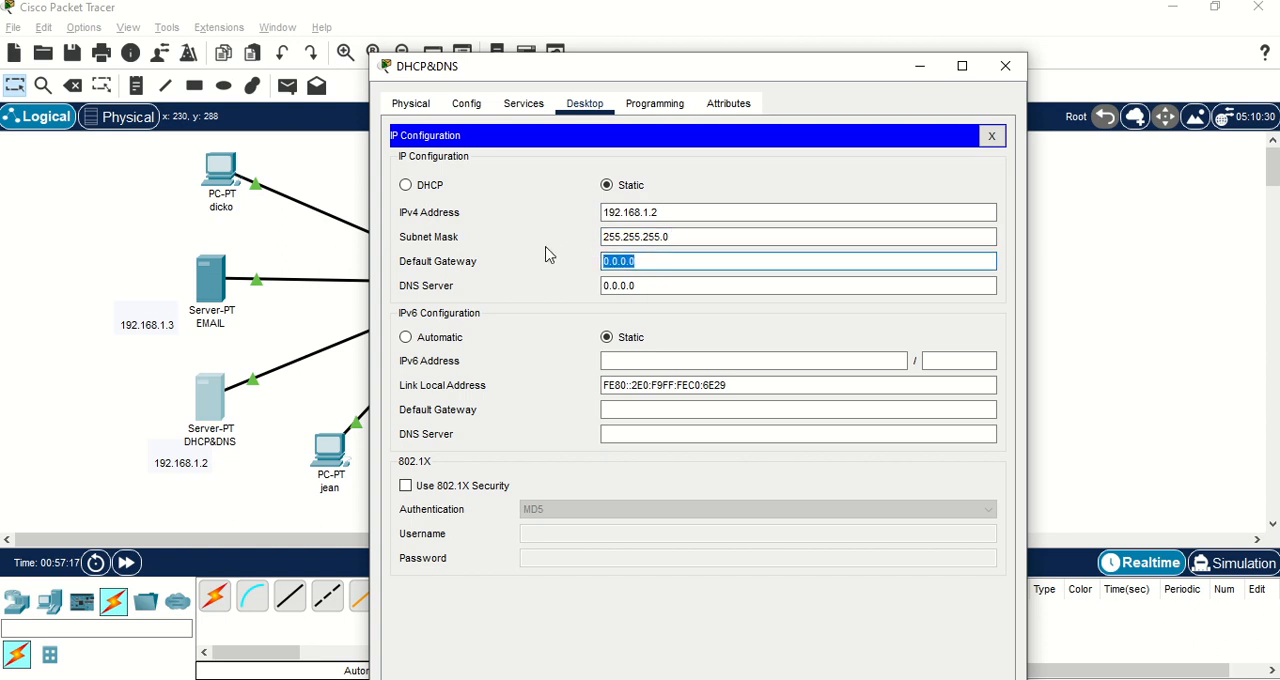
pyautogui.write('192.168.')
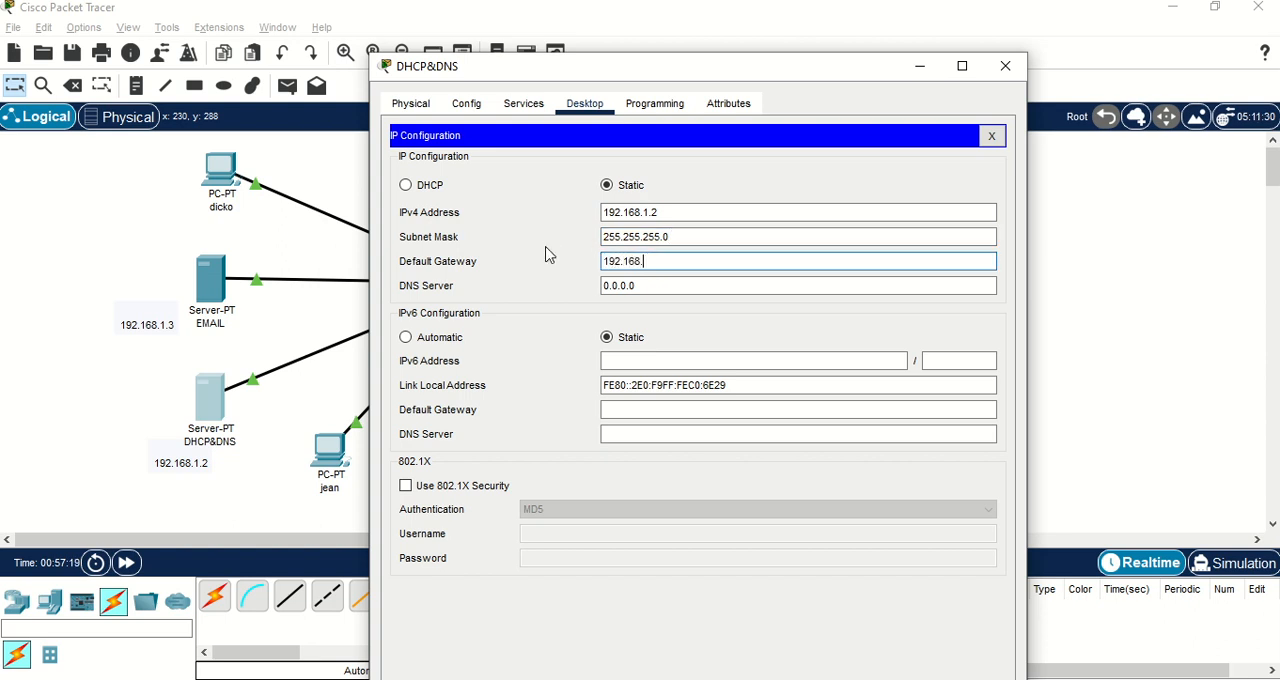
pyautogui.write('1.1')
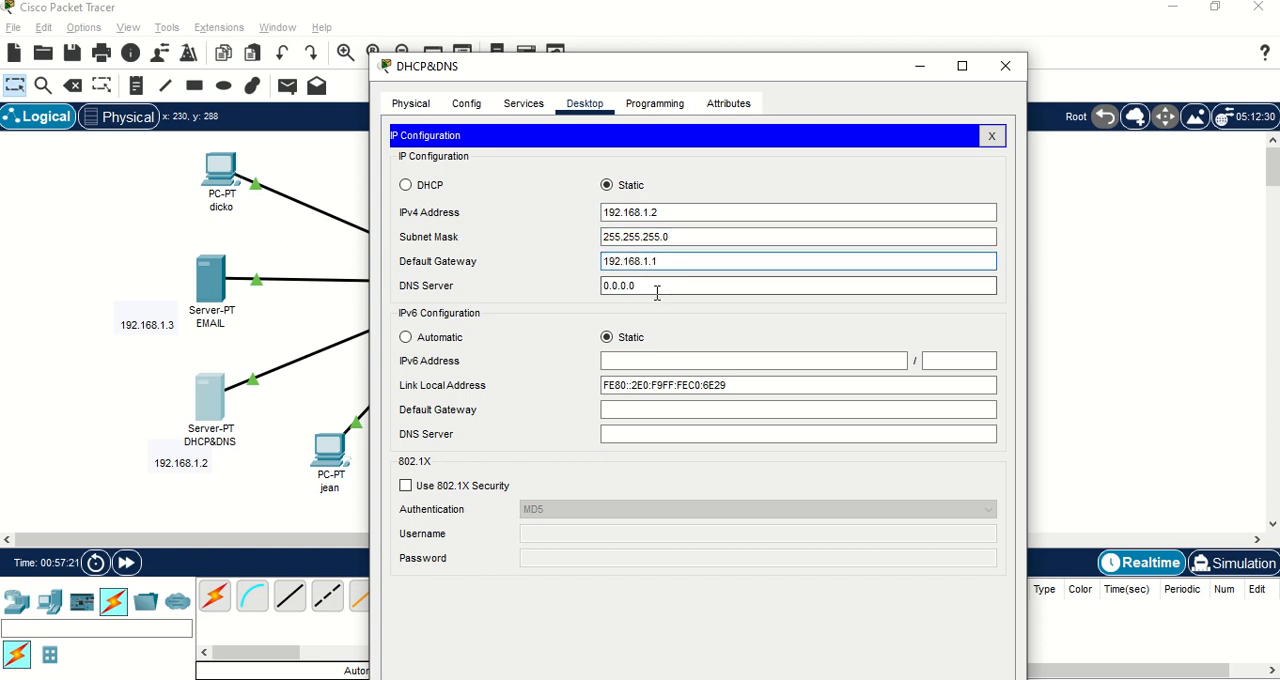
pyautogui.moveTo(646, 288); pyautogui.dragTo(573, 285)
pyautogui.write('19')
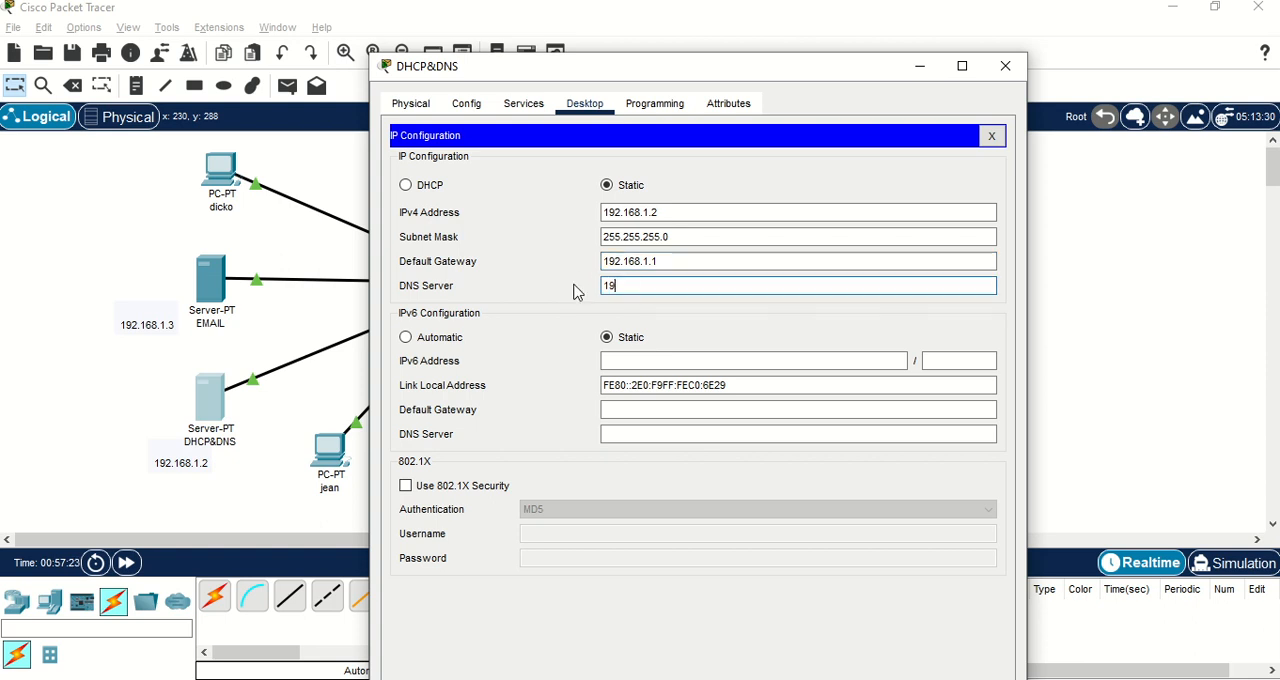
pyautogui.write('2.168.1.2')
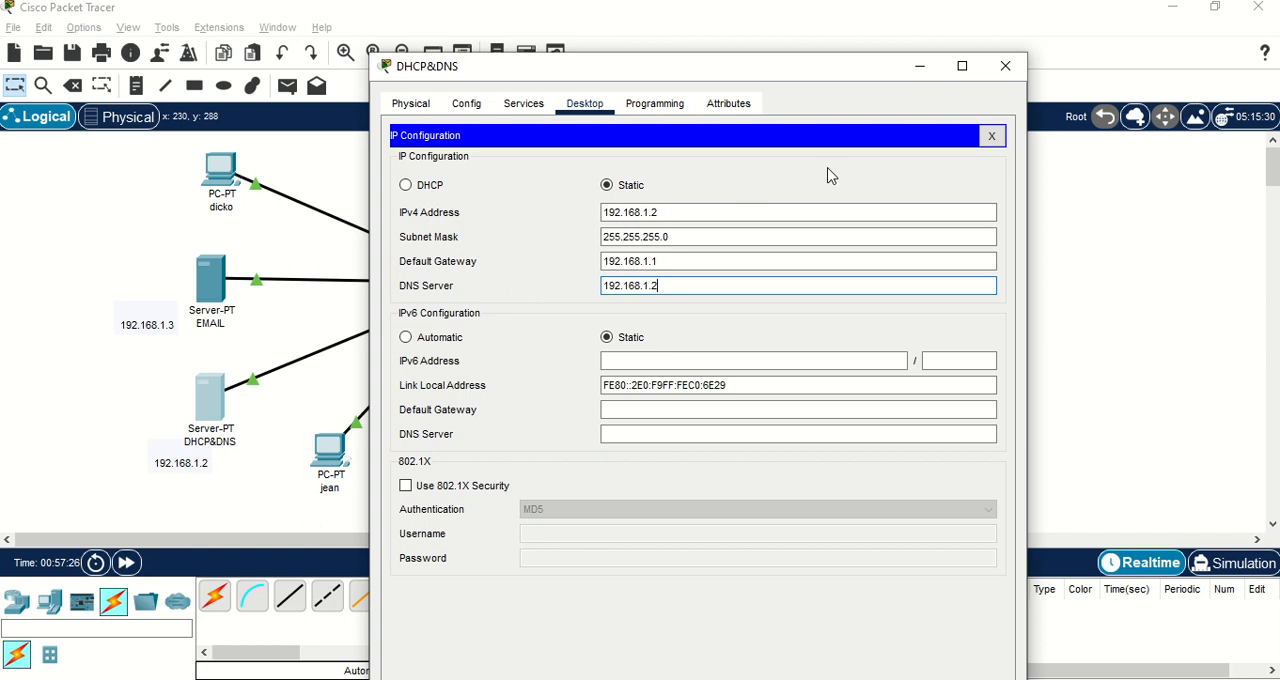
pyautogui.click(995, 136)
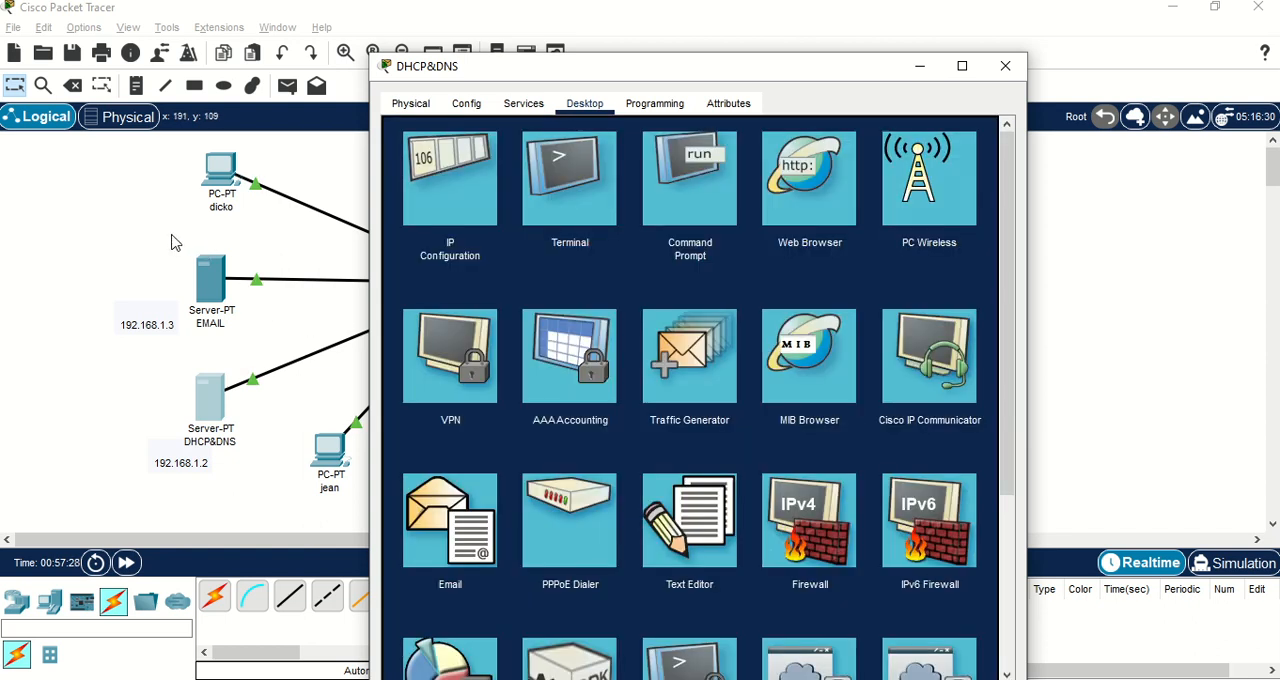
# Give the EMAIL server the static IPv4 address 192.168.1.3 with subnet mask 255.255.255.0.
pyautogui.click(210, 292)
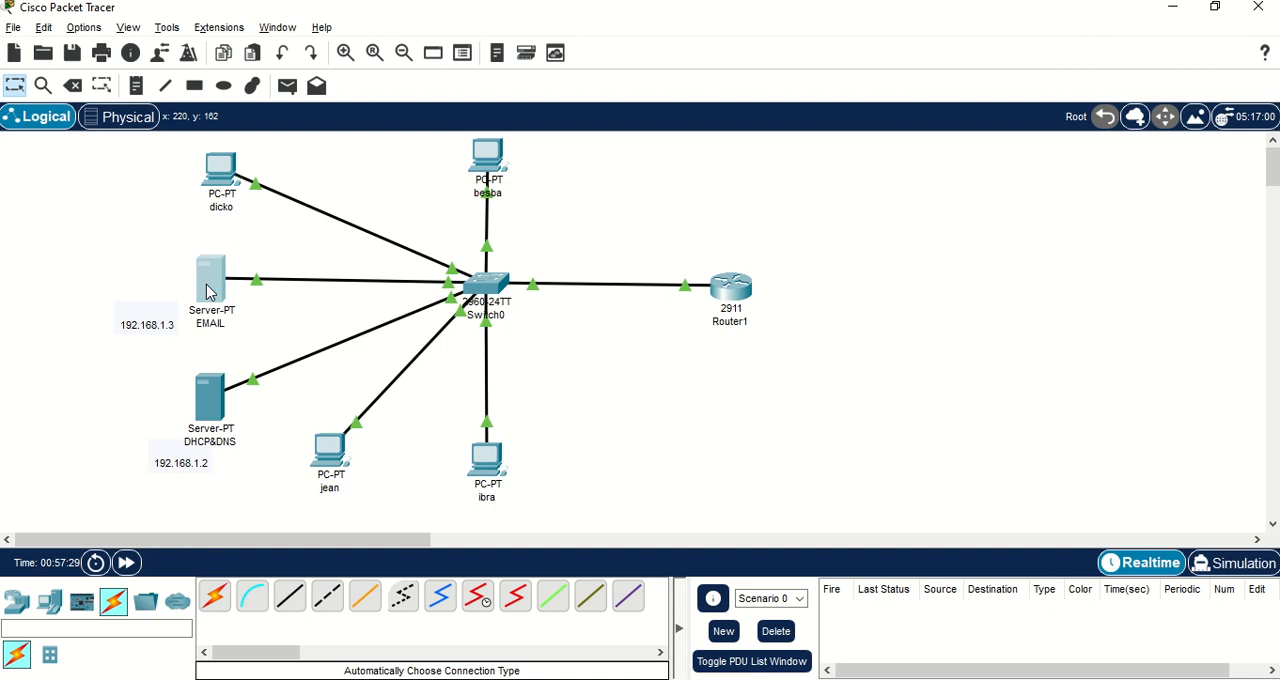
pyautogui.click(213, 290)
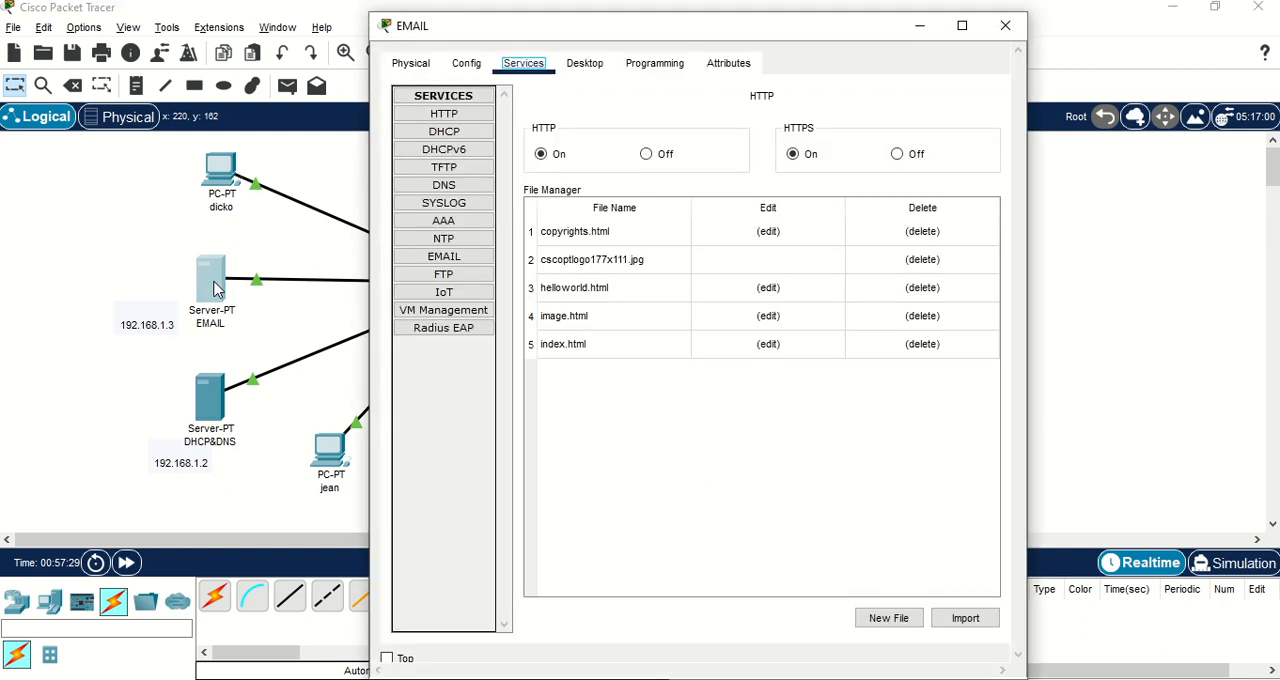
pyautogui.click(584, 65)
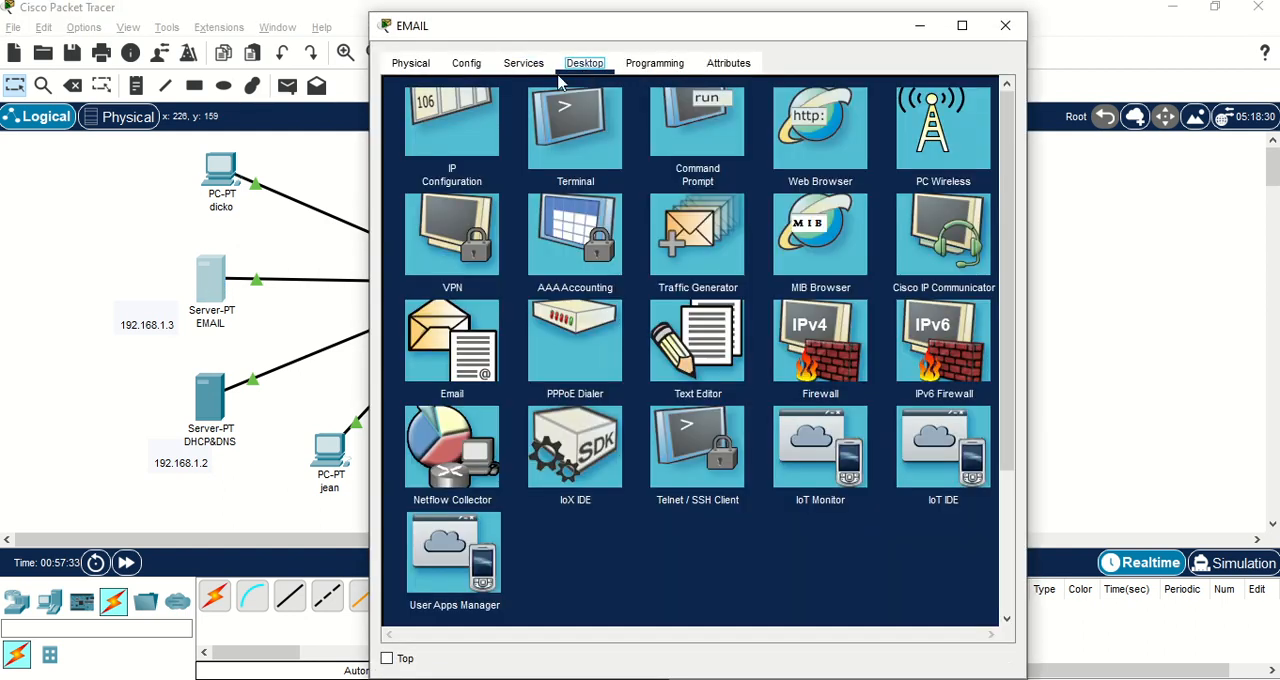
pyautogui.click(444, 118)
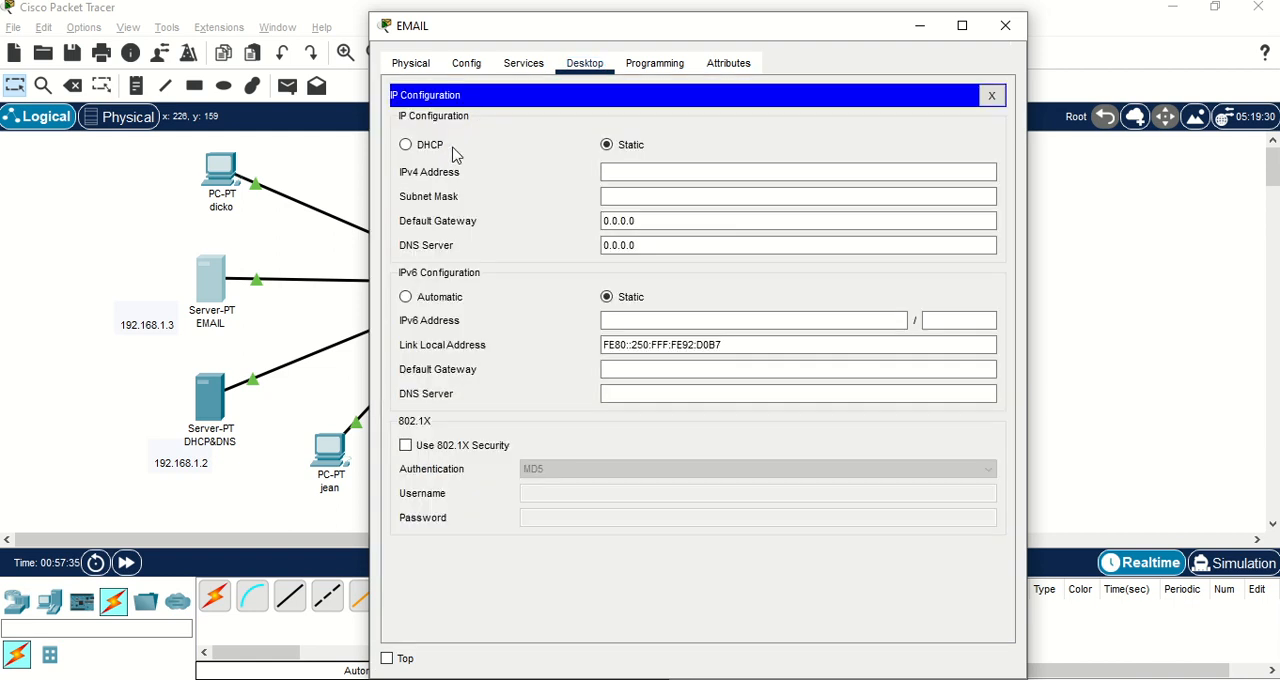
pyautogui.click(646, 174)
pyautogui.write('1')
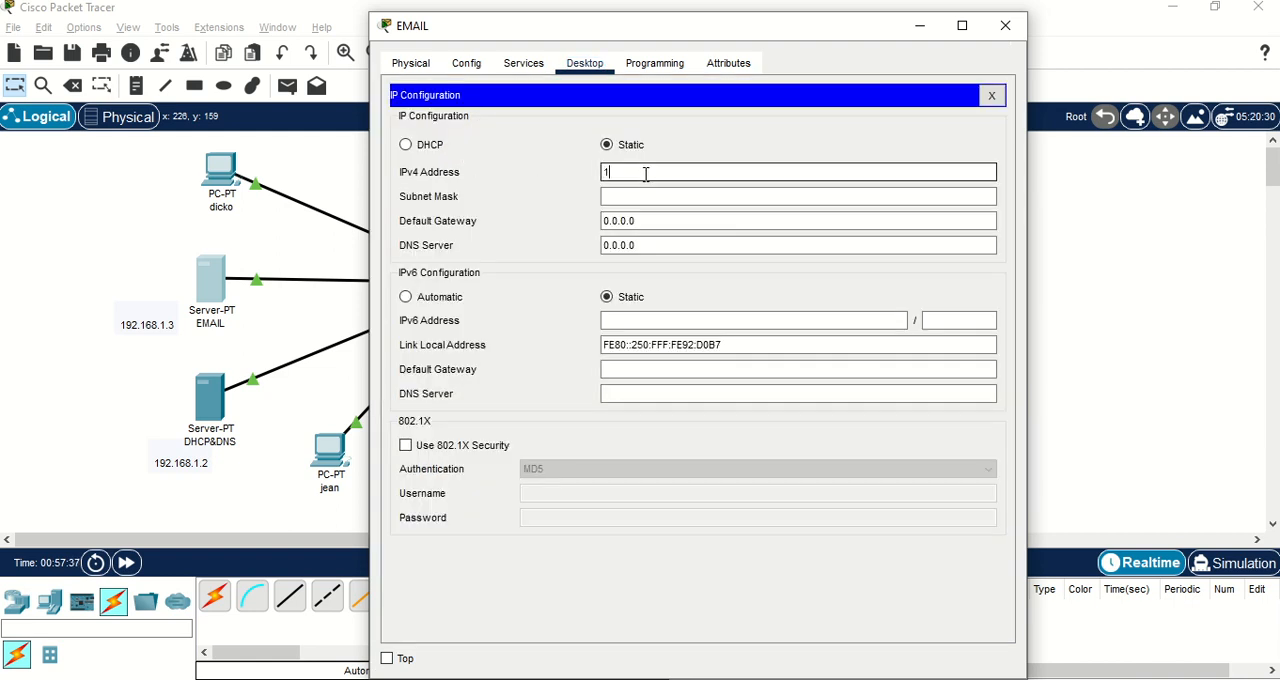
pyautogui.write('92.168.1.3')
pyautogui.click(645, 198)
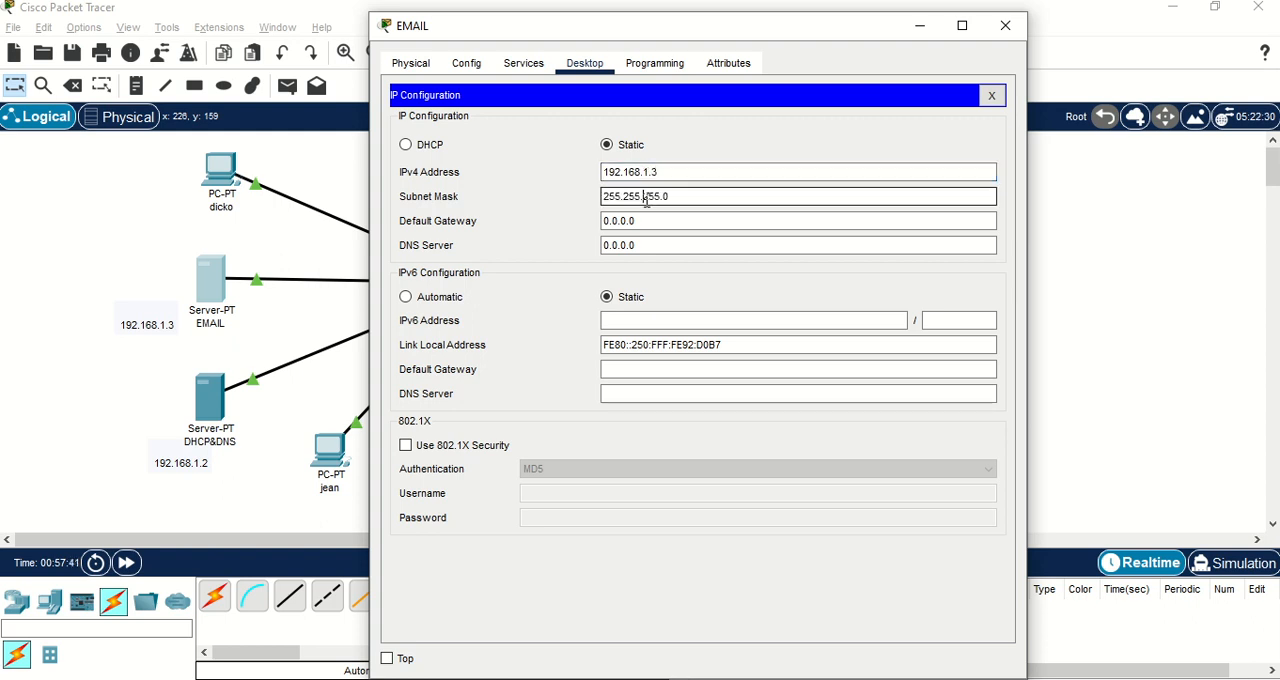
# Set the EMAIL server's default gateway to 192.168.1.1 and DNS server to 192.168.1.2, and return to the topology.
pyautogui.press('Tab')
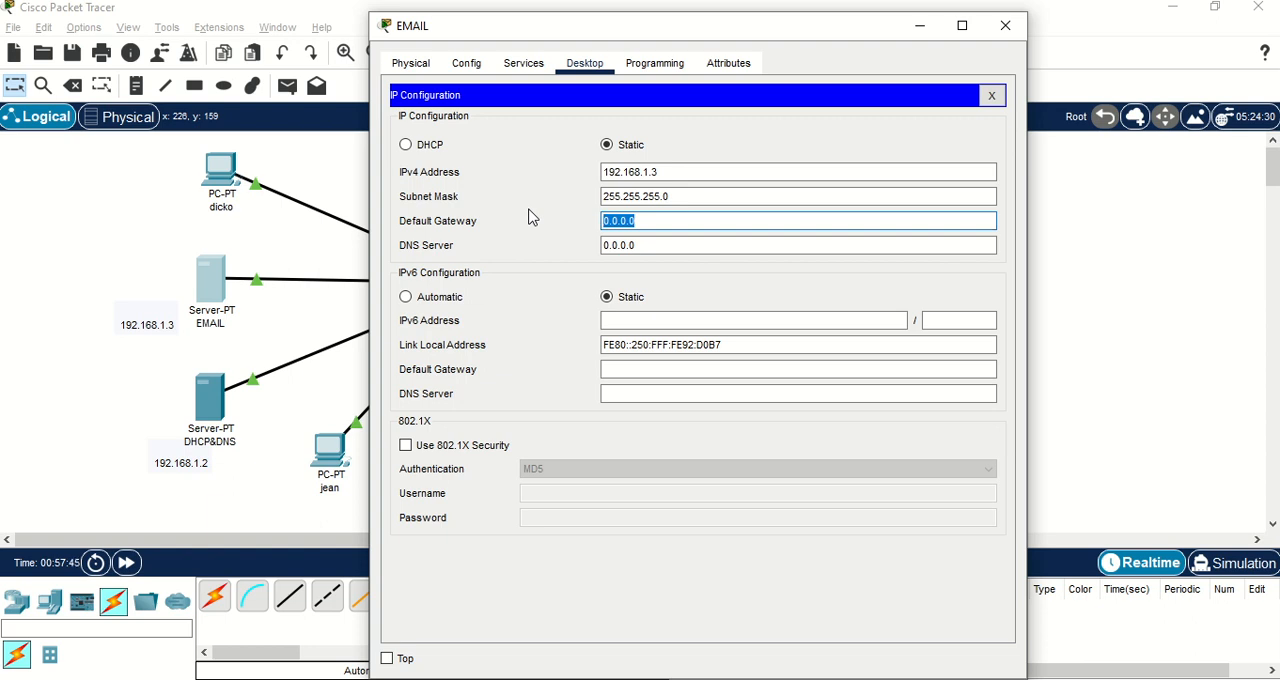
pyautogui.write('192.168.1.1')
pyautogui.press('Tab')
pyautogui.write('1')
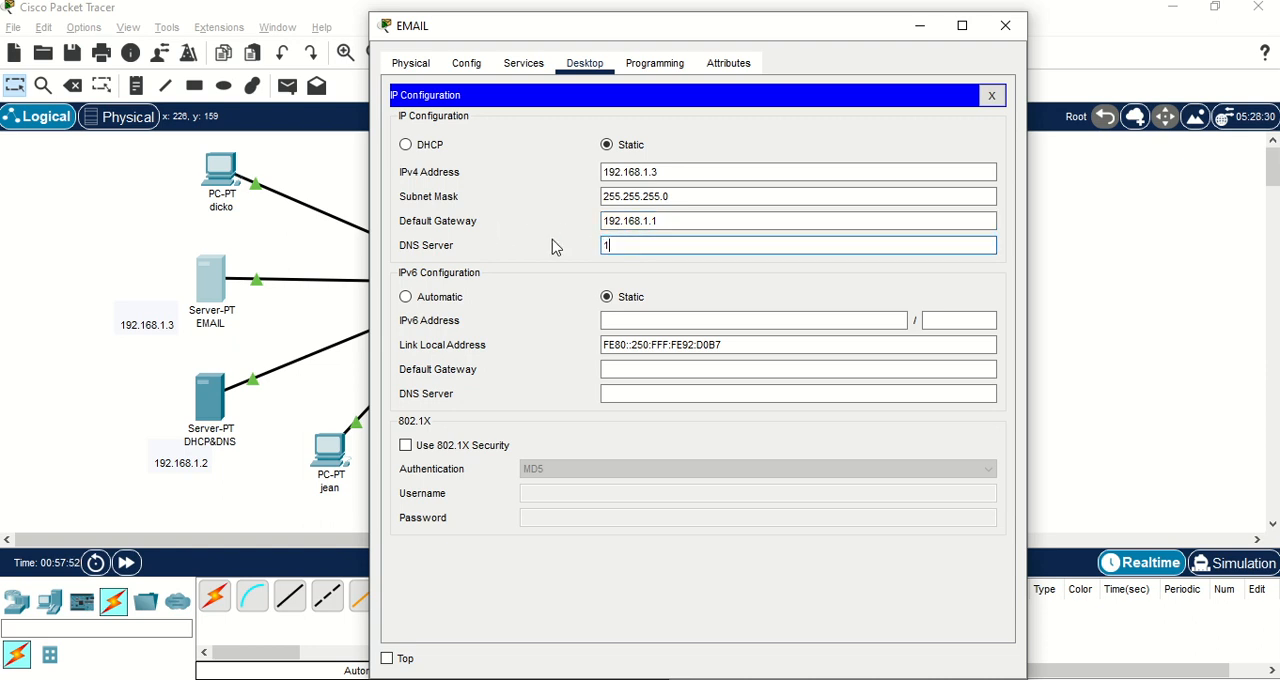
pyautogui.write('92.168.1.2')
pyautogui.click(993, 97)
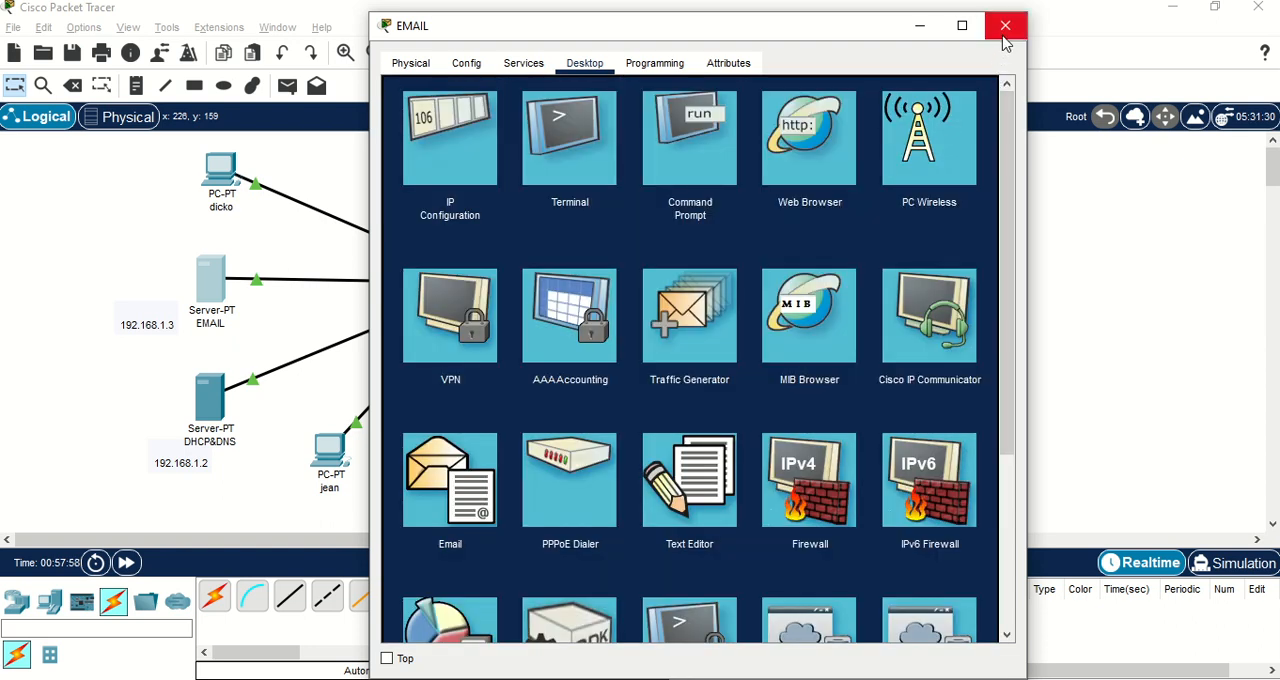
pyautogui.click(1086, 260)
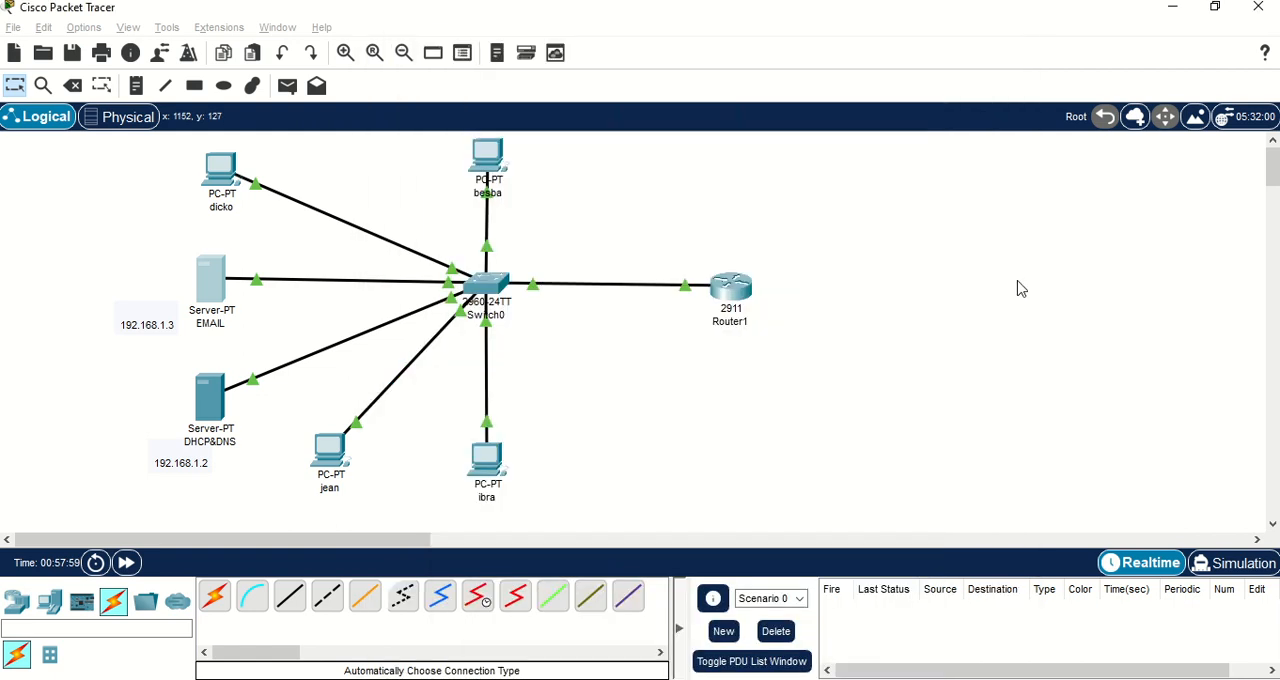
# Add a DNS A record on the DHCP&DNS server that maps dicko.com to 192.168.1.2.
pyautogui.click(226, 410)
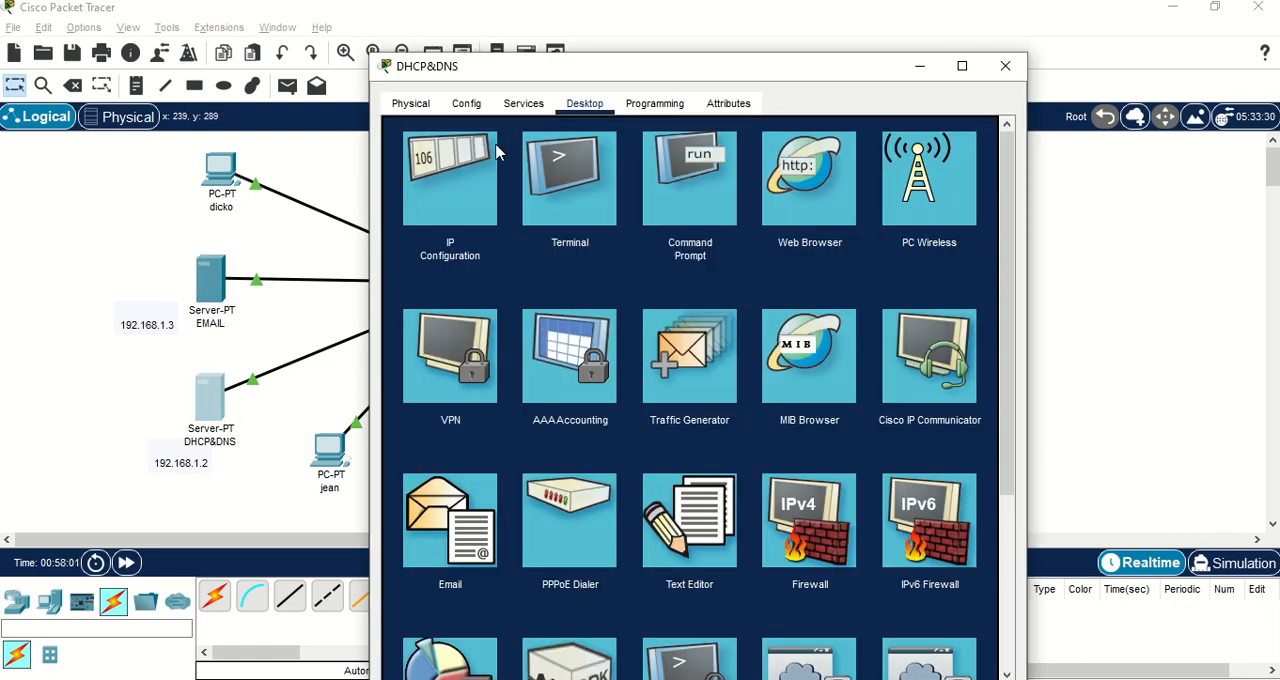
pyautogui.click(517, 108)
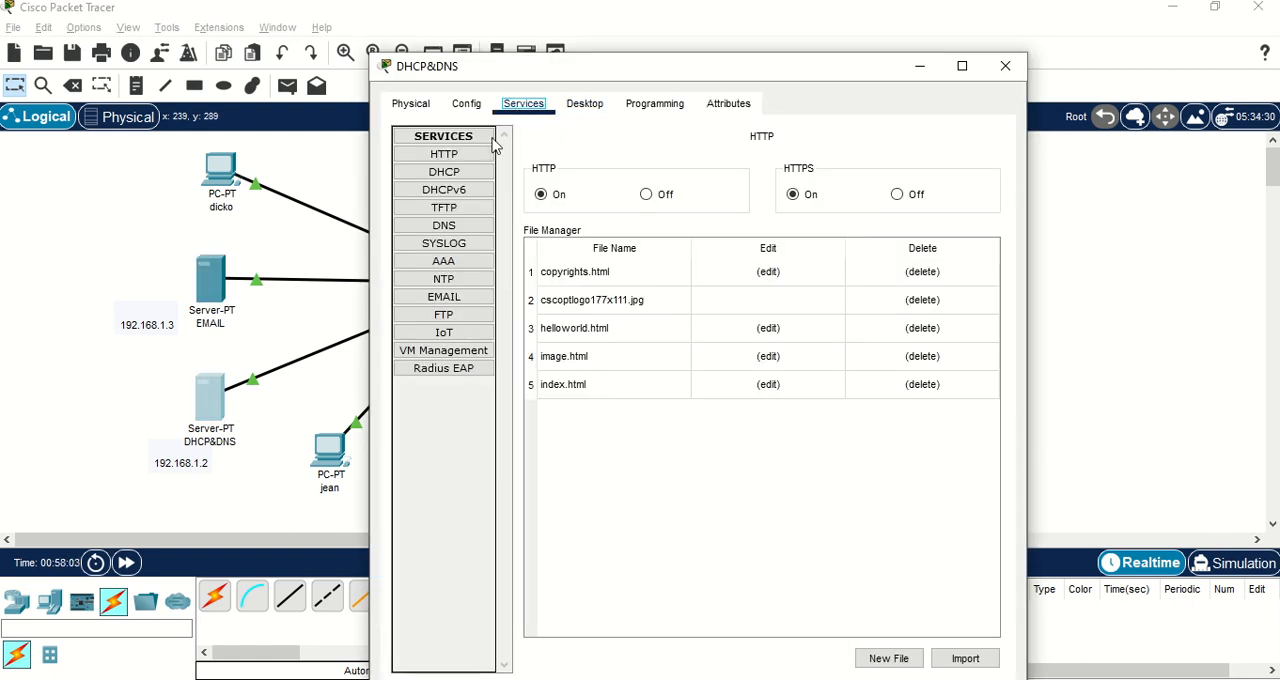
pyautogui.click(465, 228)
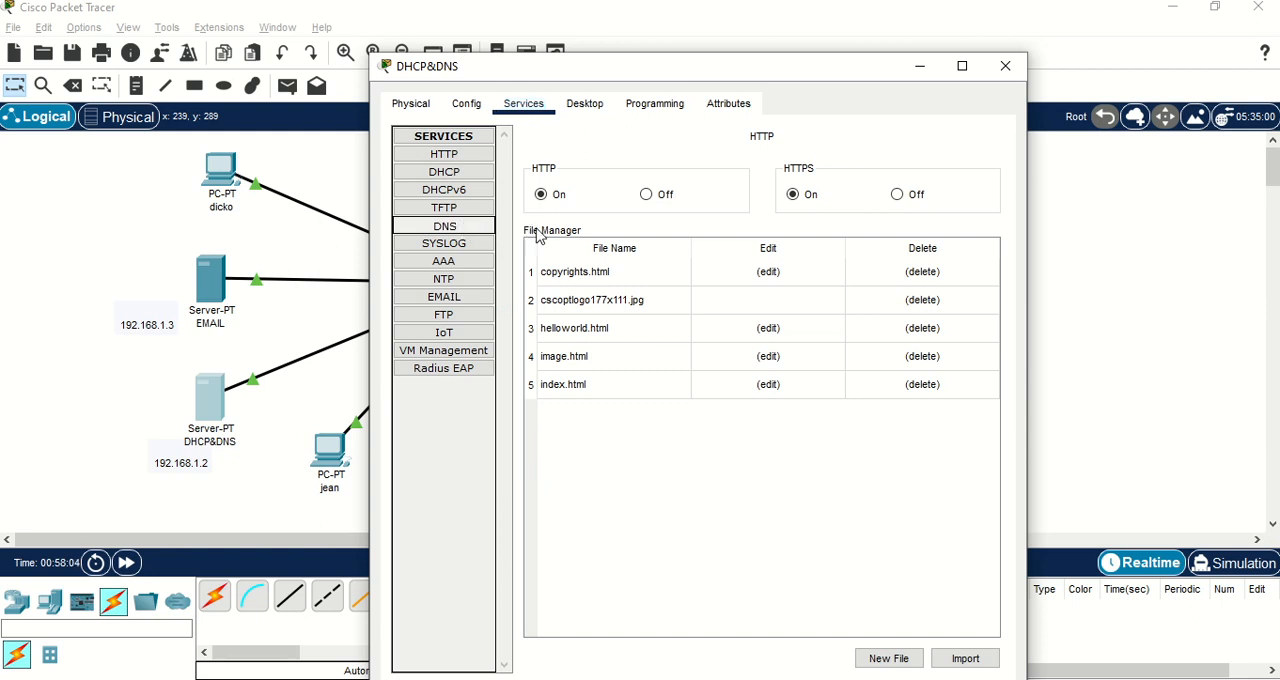
pyautogui.click(686, 221)
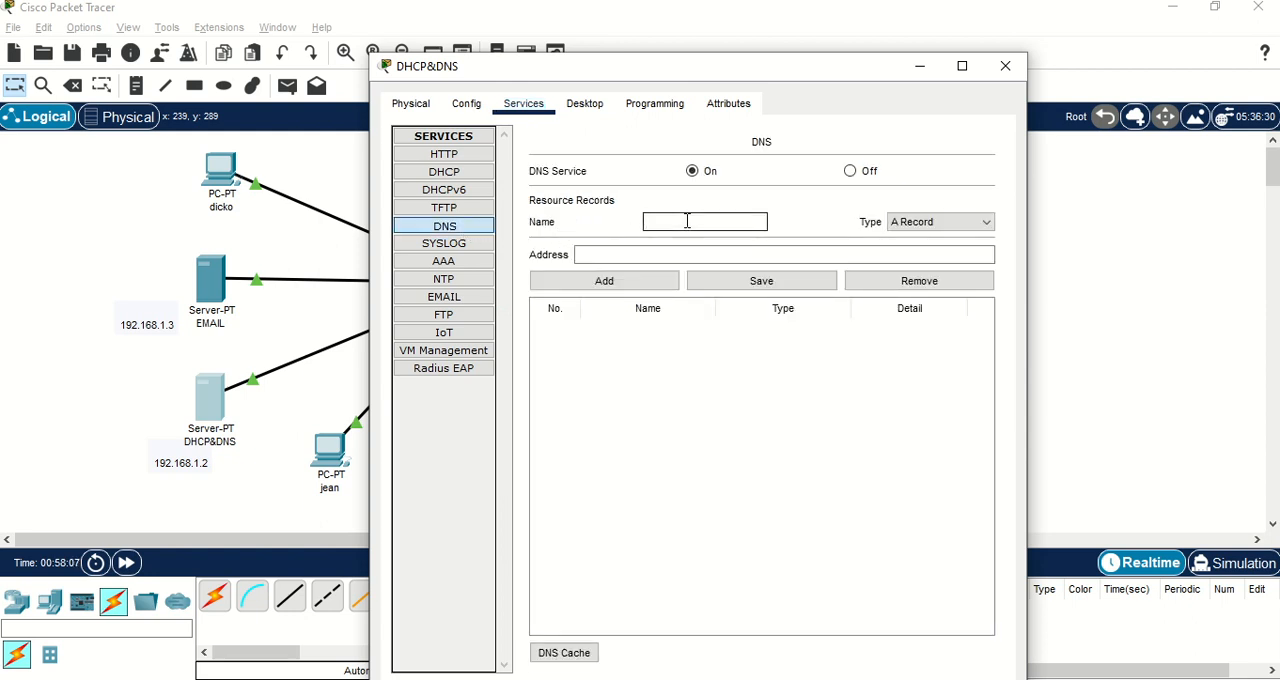
pyautogui.write('dicko.com')
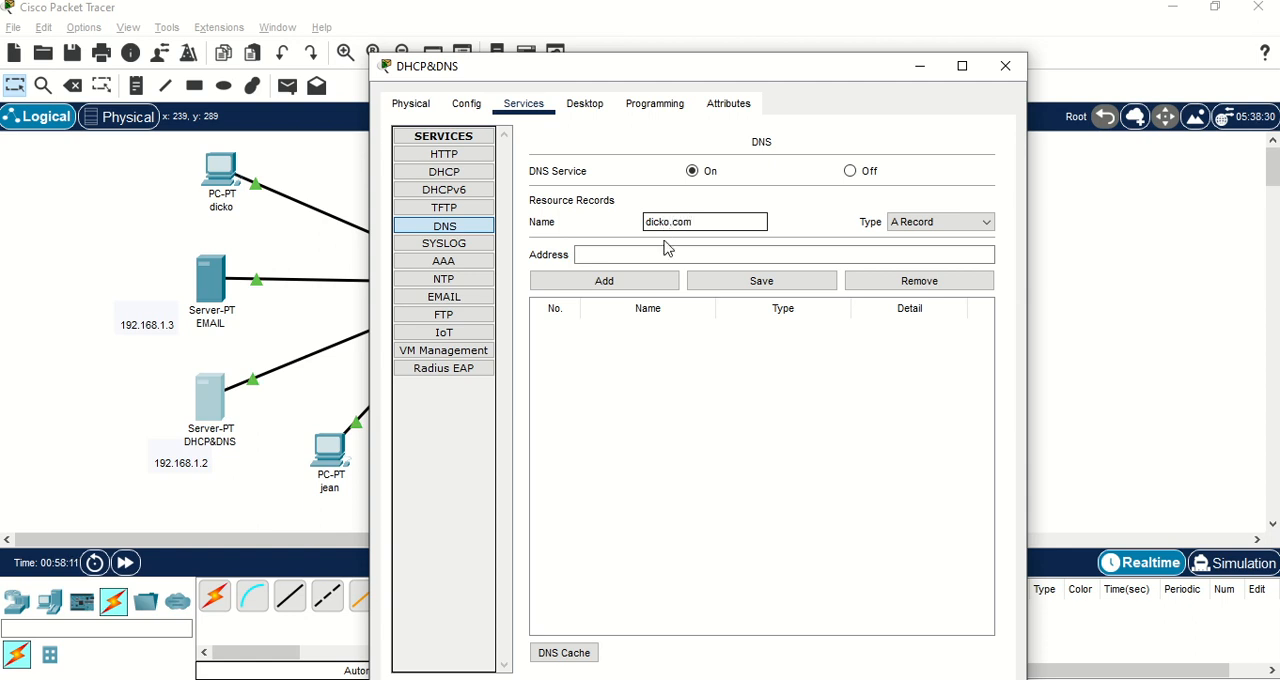
pyautogui.click(668, 250)
pyautogui.click(660, 257)
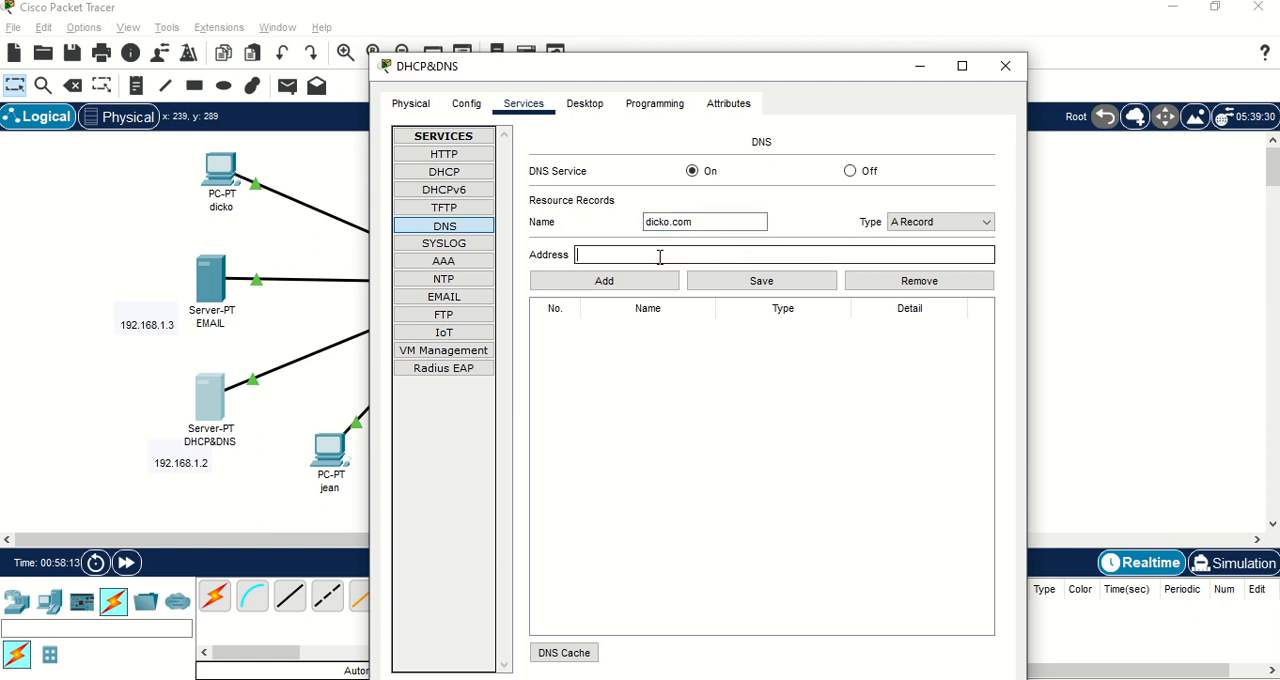
pyautogui.write('192.168.1.2')
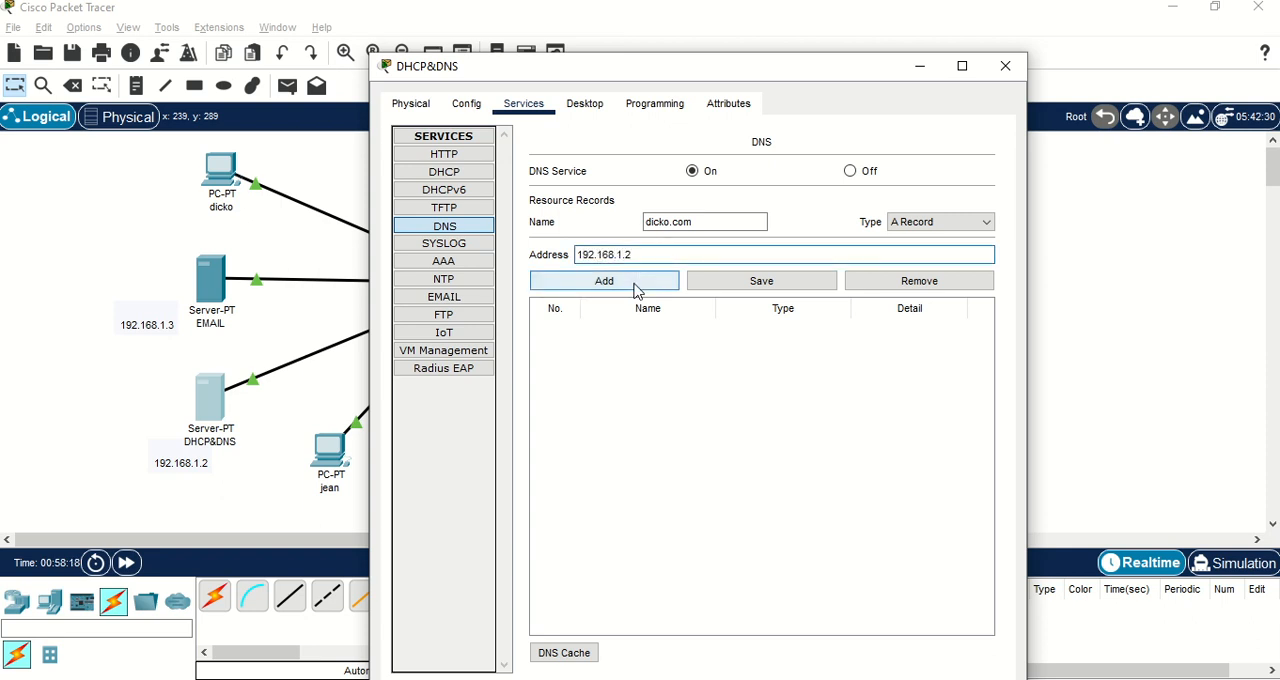
pyautogui.click(636, 291)
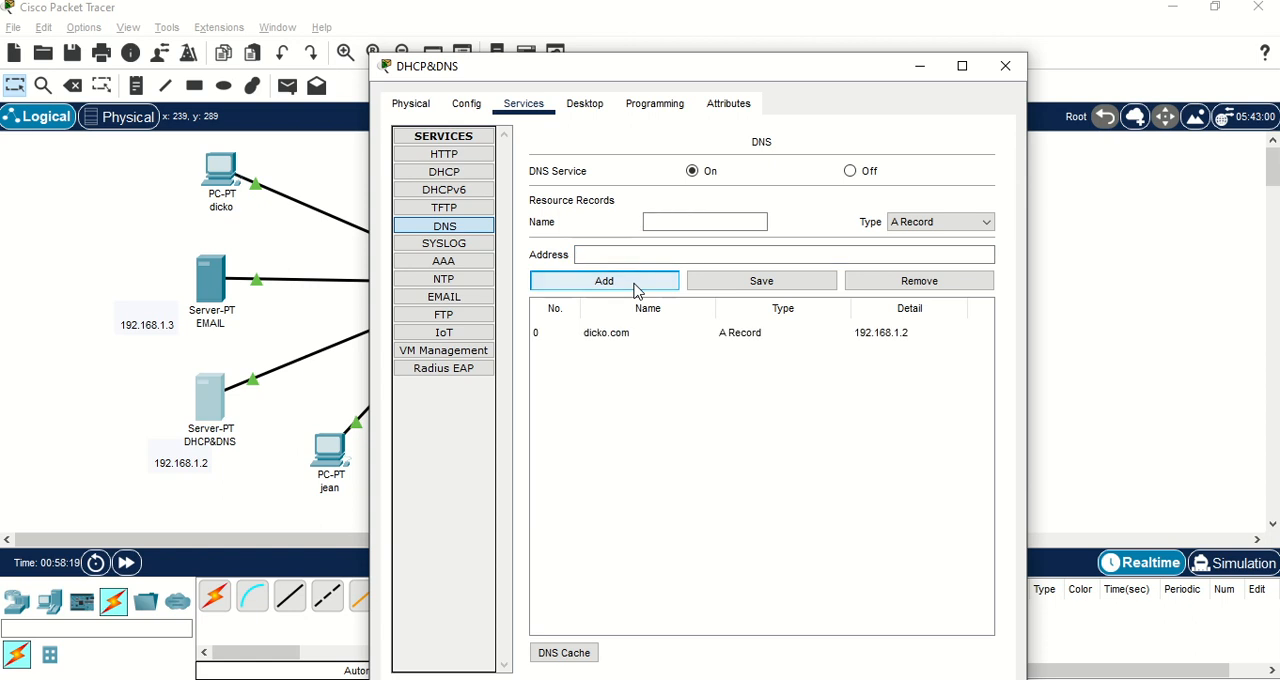
# Set the DHCP serverPool's default gateway to 192.168.1.1 and its DNS server to 192.168.1.2.
pyautogui.click(453, 176)
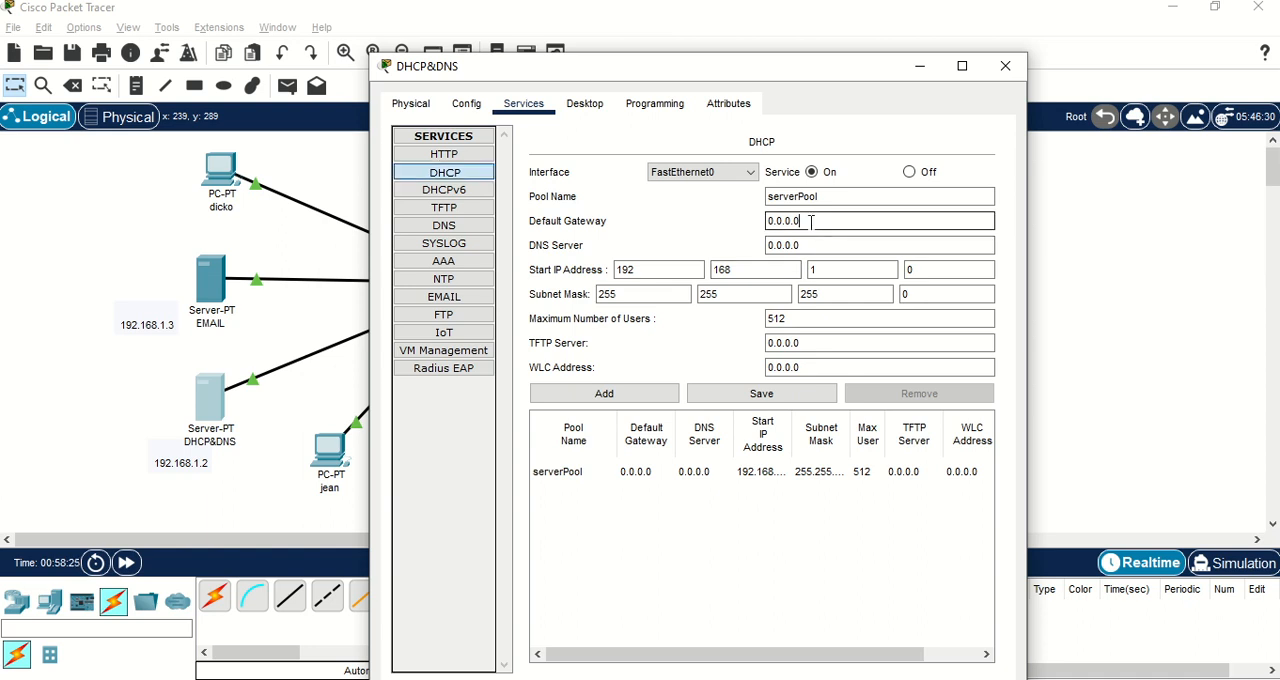
pyautogui.doubleClick(812, 221)
pyautogui.write('192.168.')
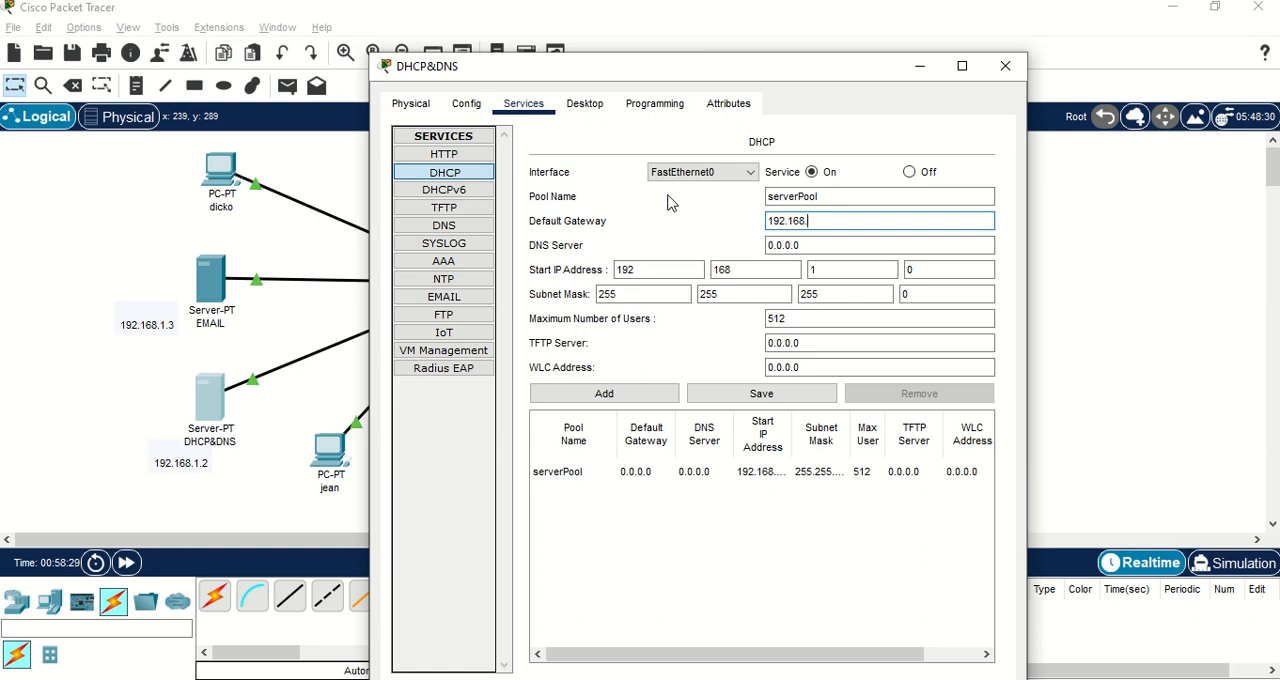
pyautogui.write('1.1')
pyautogui.click(770, 244)
pyautogui.hotkey('ctrl', 'a')
pyautogui.write('1')
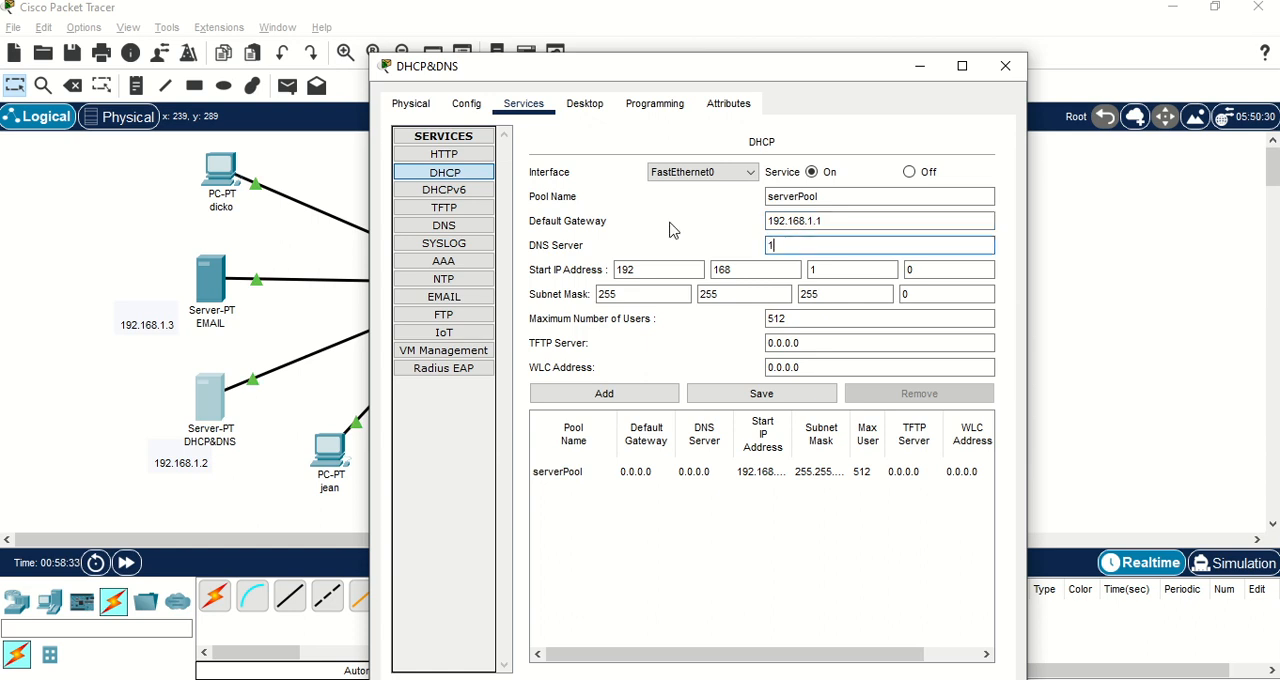
pyautogui.write('92.168.1.2')
# Set the DHCP pool's start IP address to 192.168.1.20, save the pool and close the DHCP&DNS server.
pyautogui.click(925, 270)
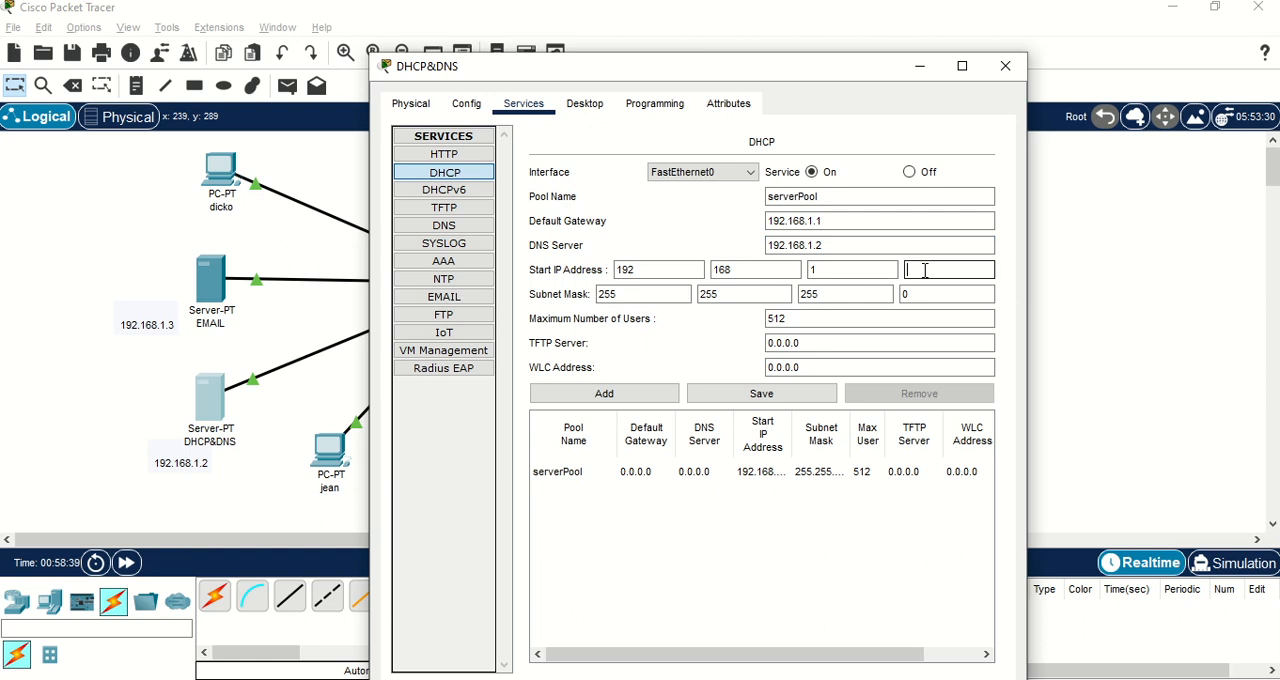
pyautogui.write('20')
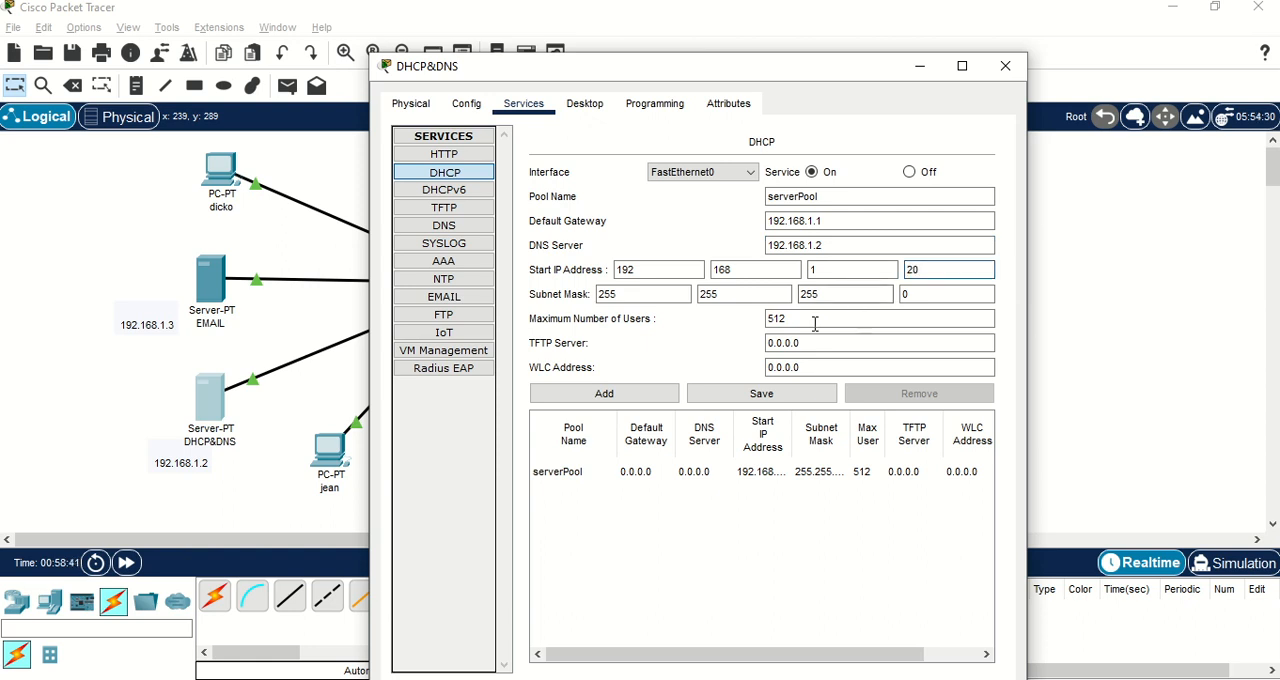
pyautogui.click(757, 398)
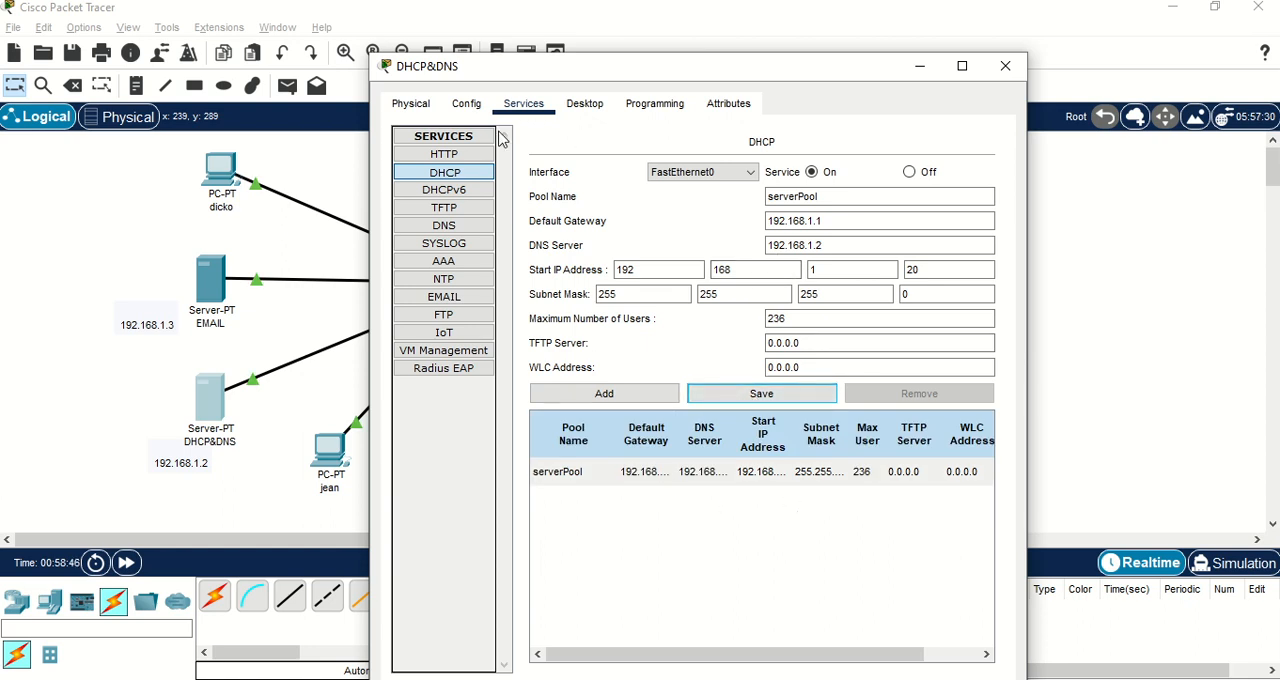
pyautogui.click(451, 228)
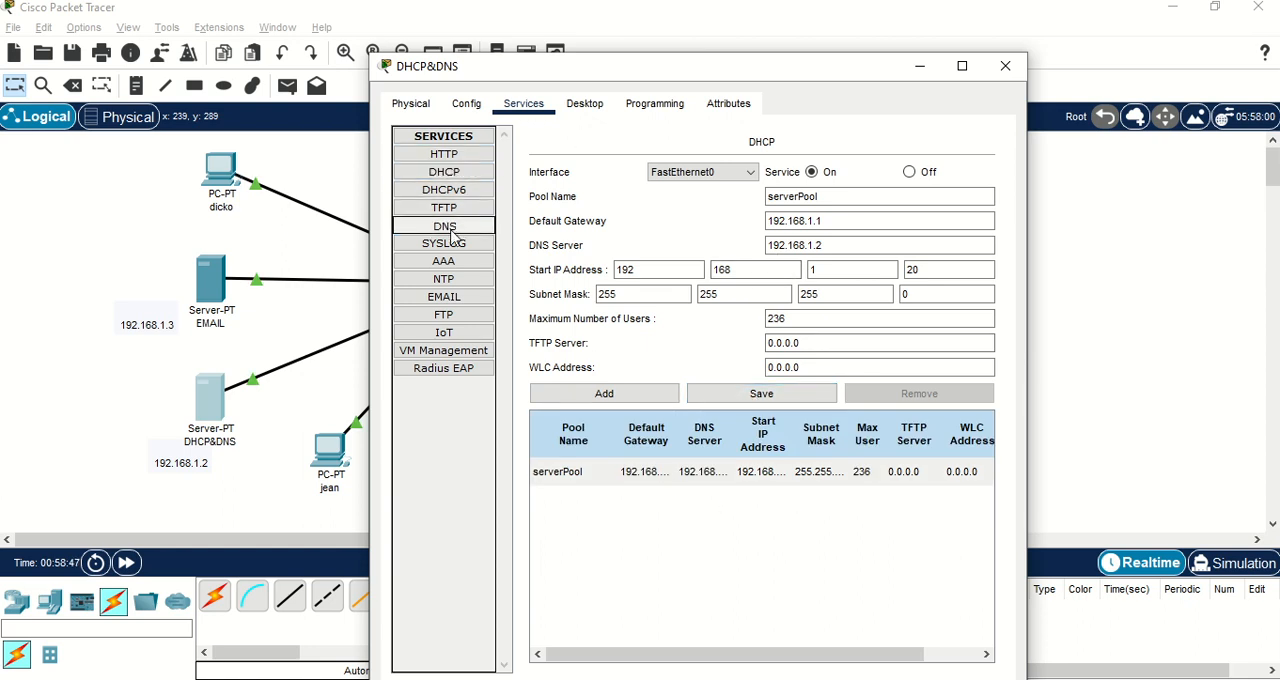
pyautogui.click(1004, 67)
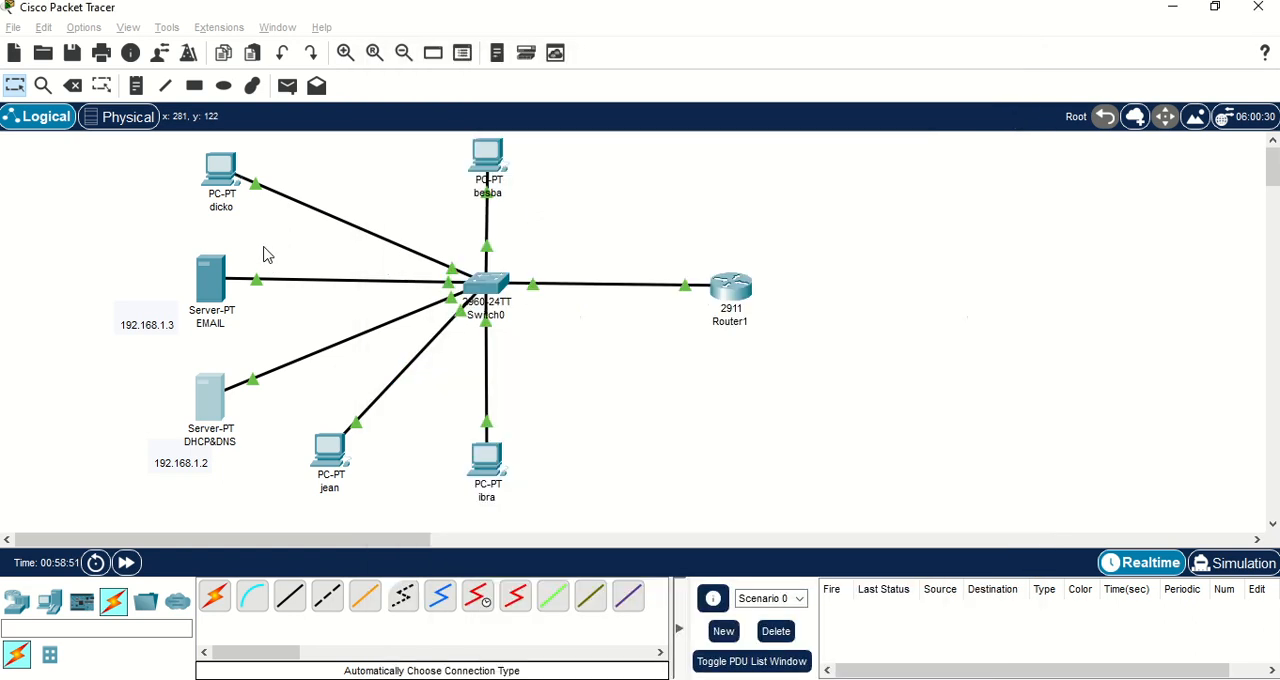
# Set the mail domain name to dicko.com in the EMAIL server's email service.
pyautogui.click(222, 282)
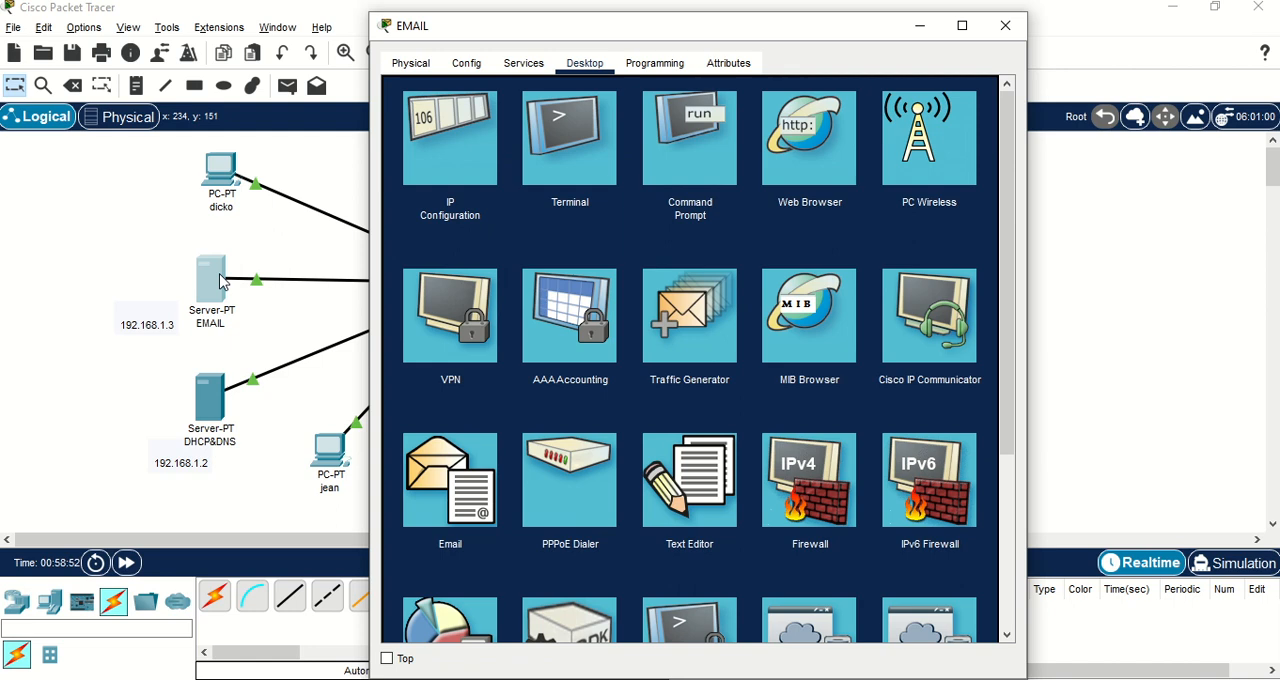
pyautogui.click(523, 66)
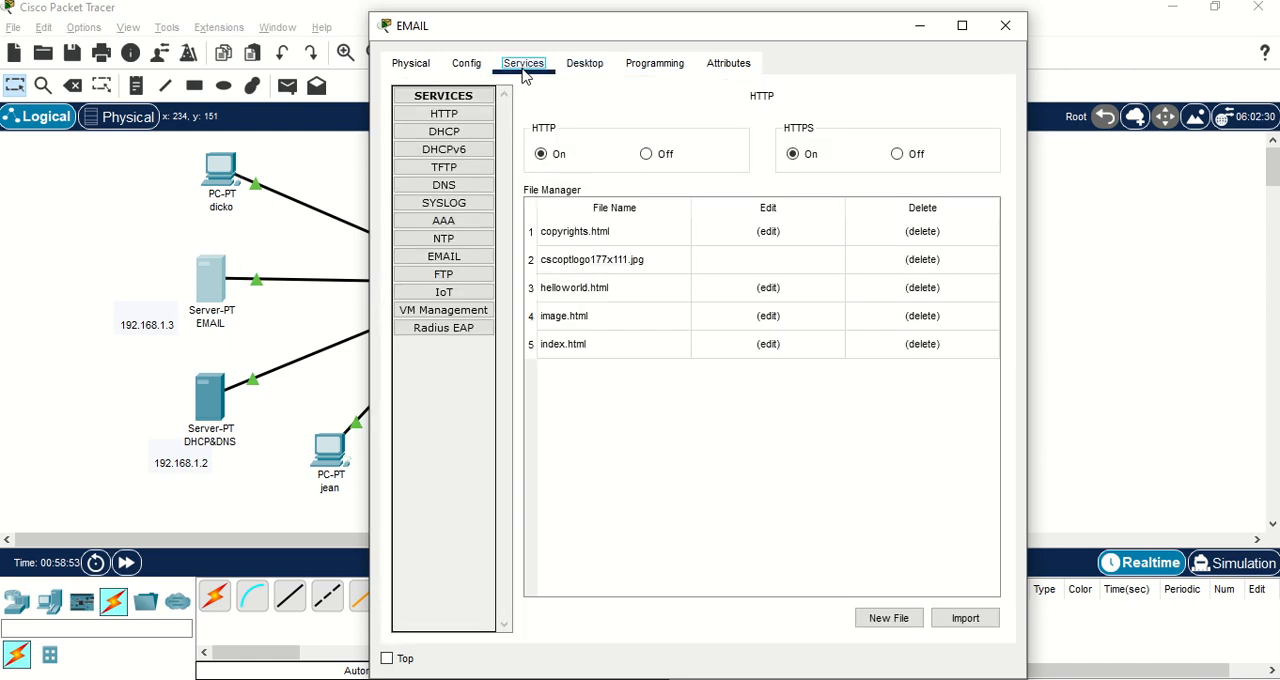
pyautogui.click(463, 258)
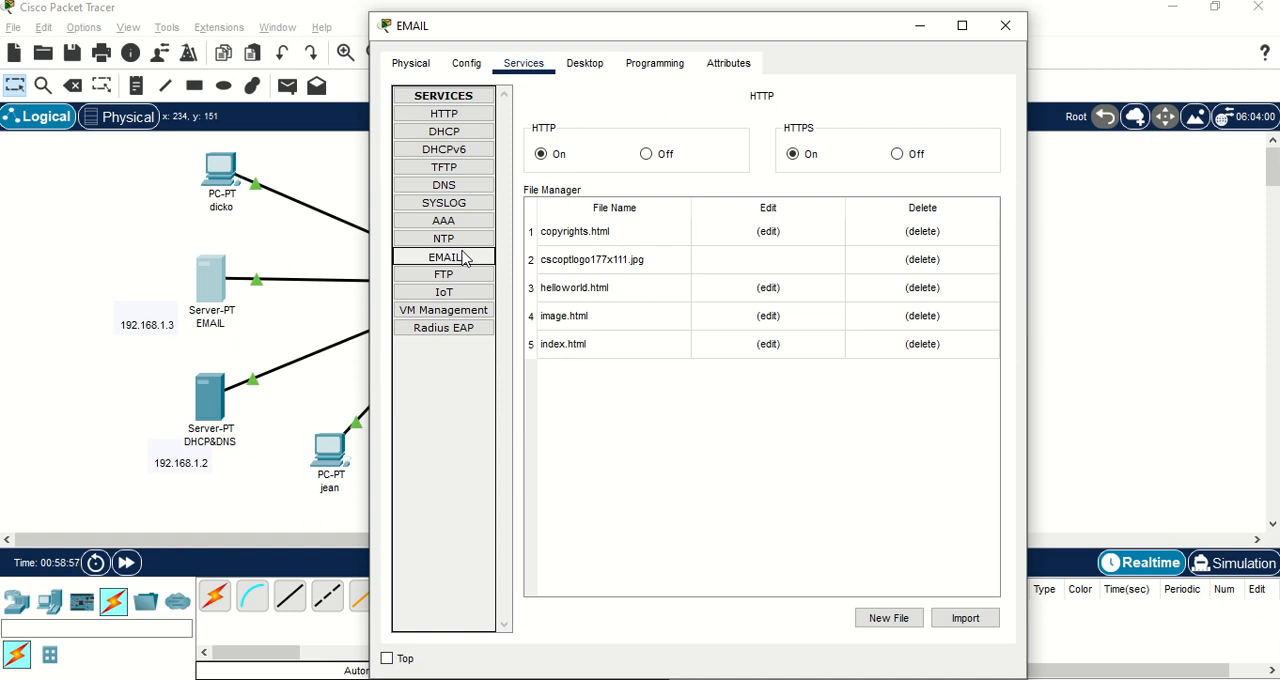
pyautogui.click(637, 200)
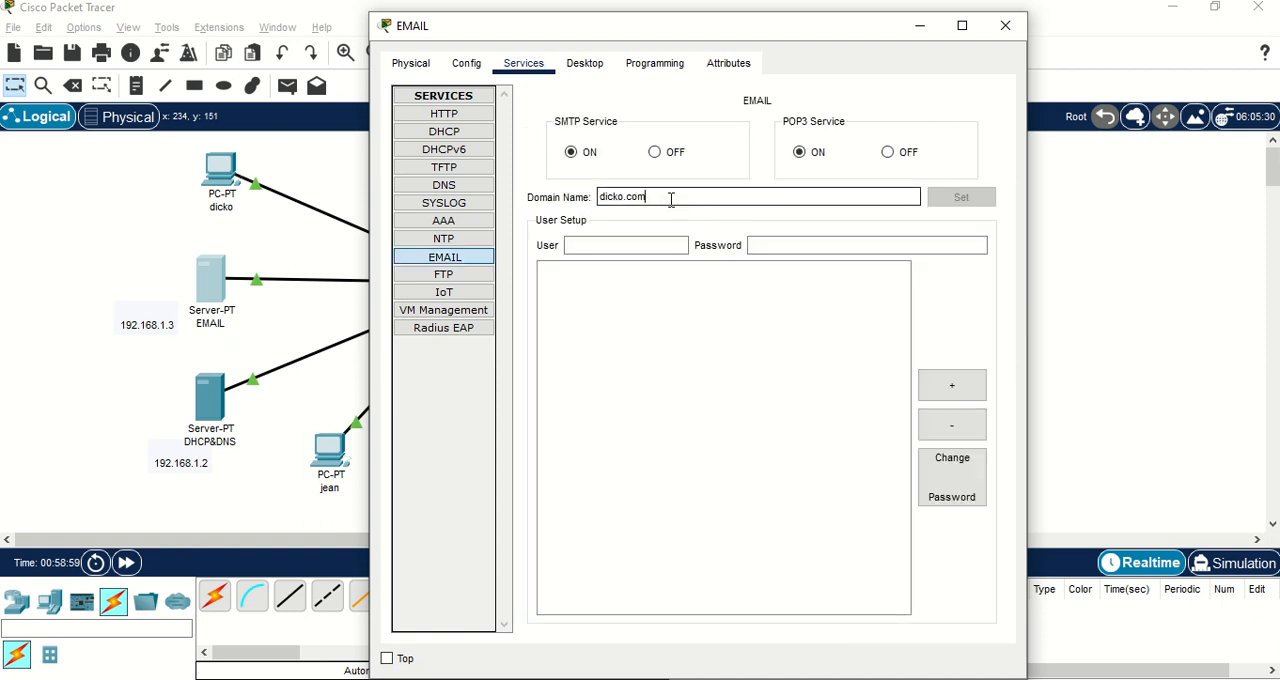
pyautogui.press('BackSpace')
pyautogui.press('BackSpace')
pyautogui.press('BackSpace')
pyautogui.press('BackSpace')
pyautogui.press('BackSpace')
pyautogui.press('BackSpace')
pyautogui.press('BackSpace')
pyautogui.press('BackSpace')
pyautogui.press('BackSpace')
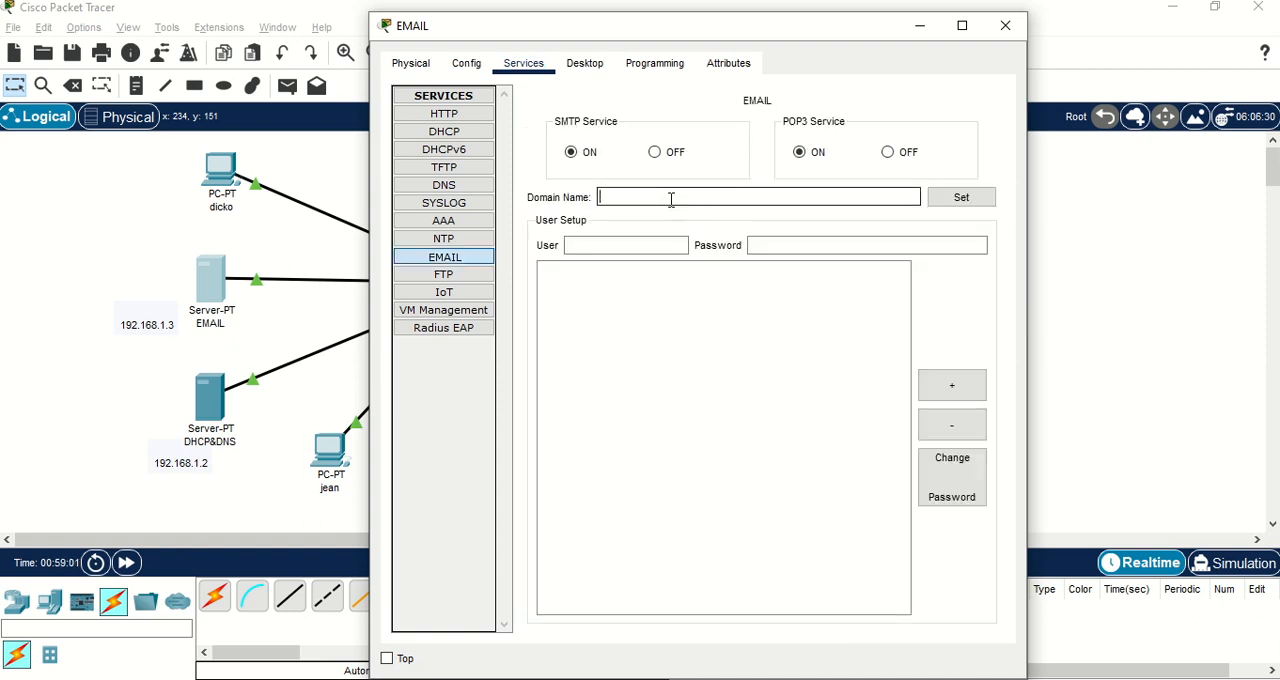
pyautogui.write('dicko.com')
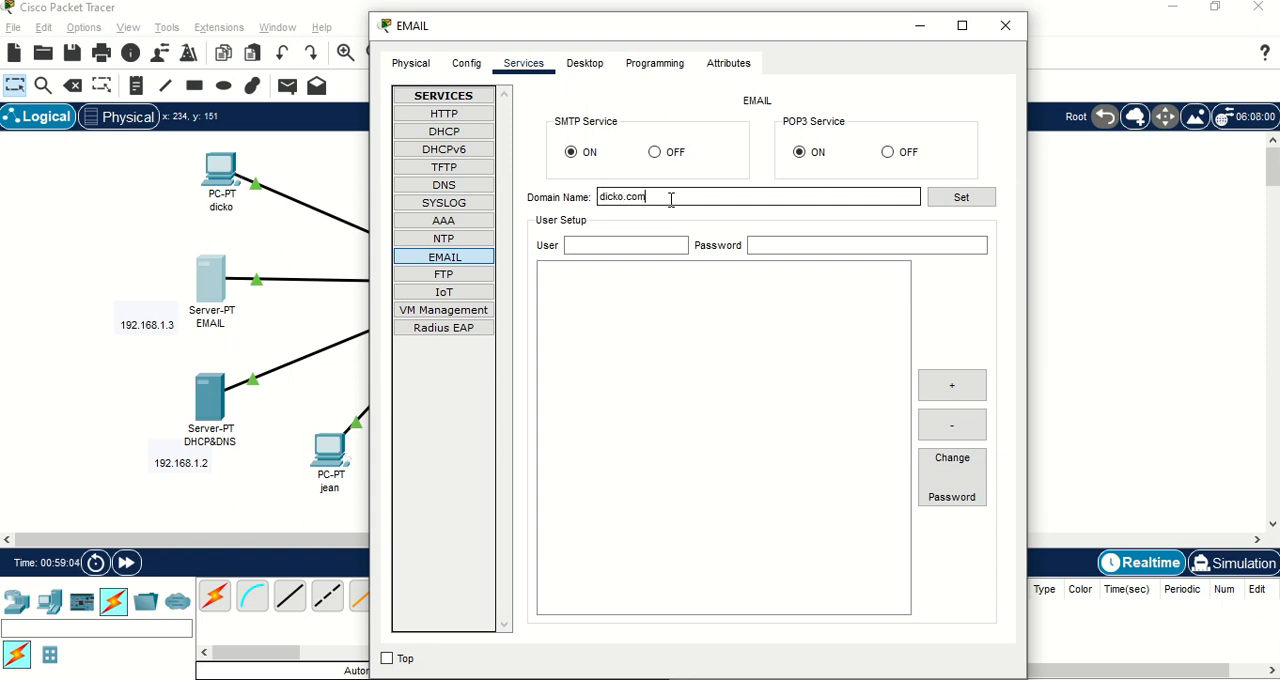
pyautogui.click(961, 197)
# Add a mail account for the PC above the EMAIL server, entering its user name and account password.
pyautogui.click(625, 249)
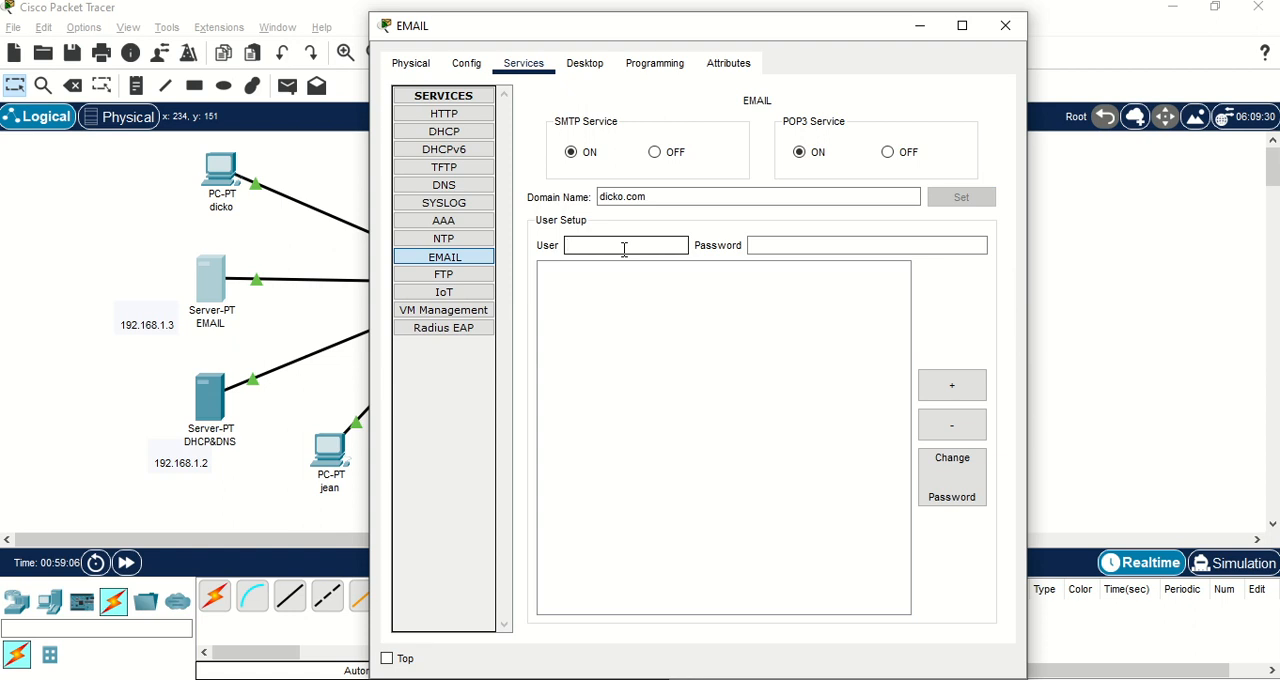
pyautogui.write('dicko')
pyautogui.click(805, 248)
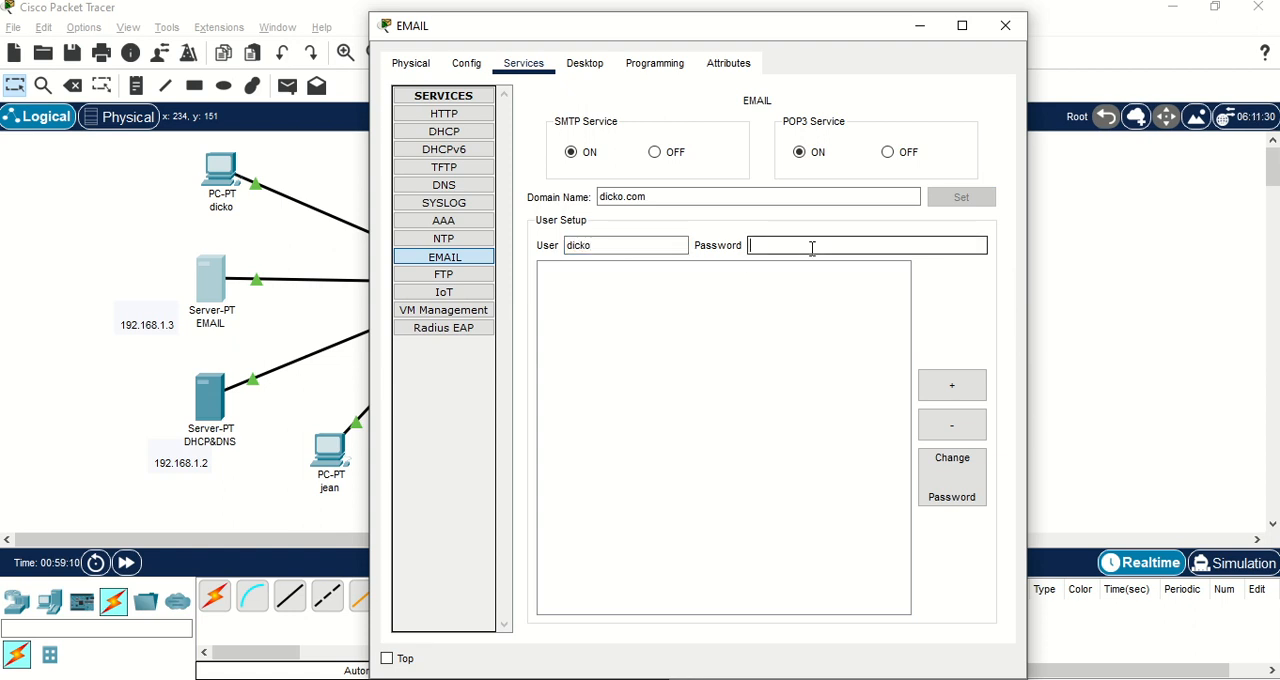
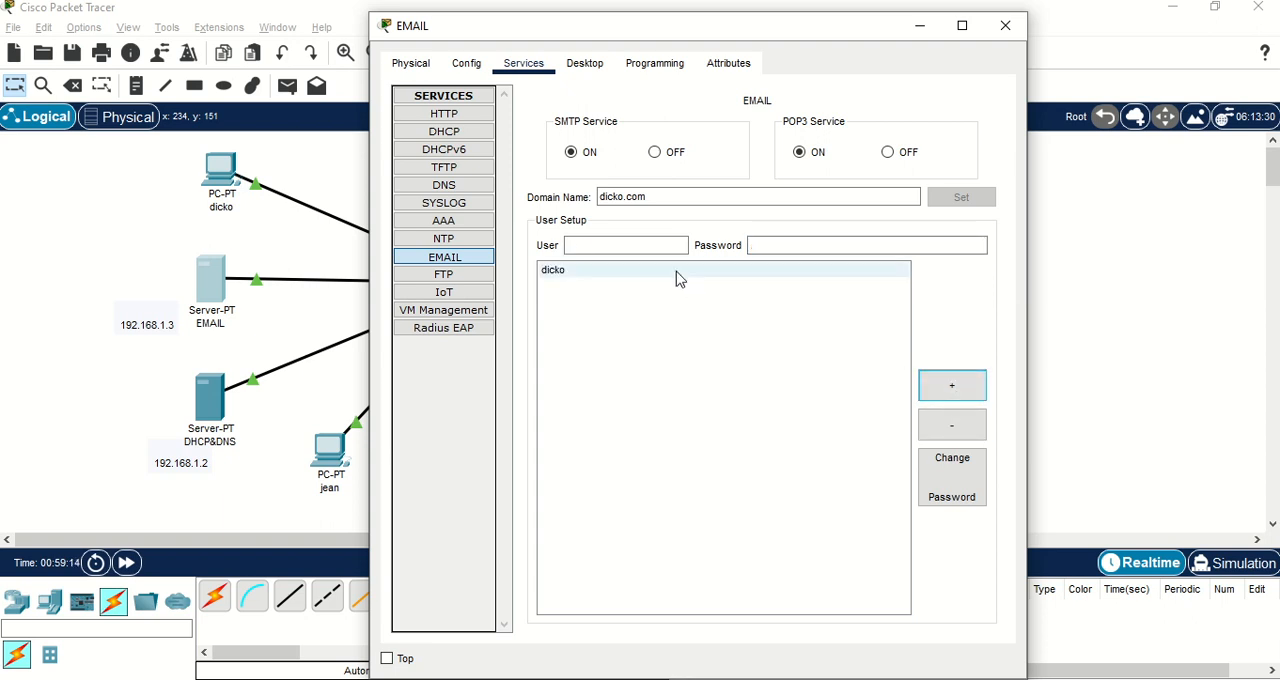
# Add a second mail account for the PC beside the DHCP&DNS server, entering its user name and account password.
pyautogui.click(636, 246)
pyautogui.write('je')
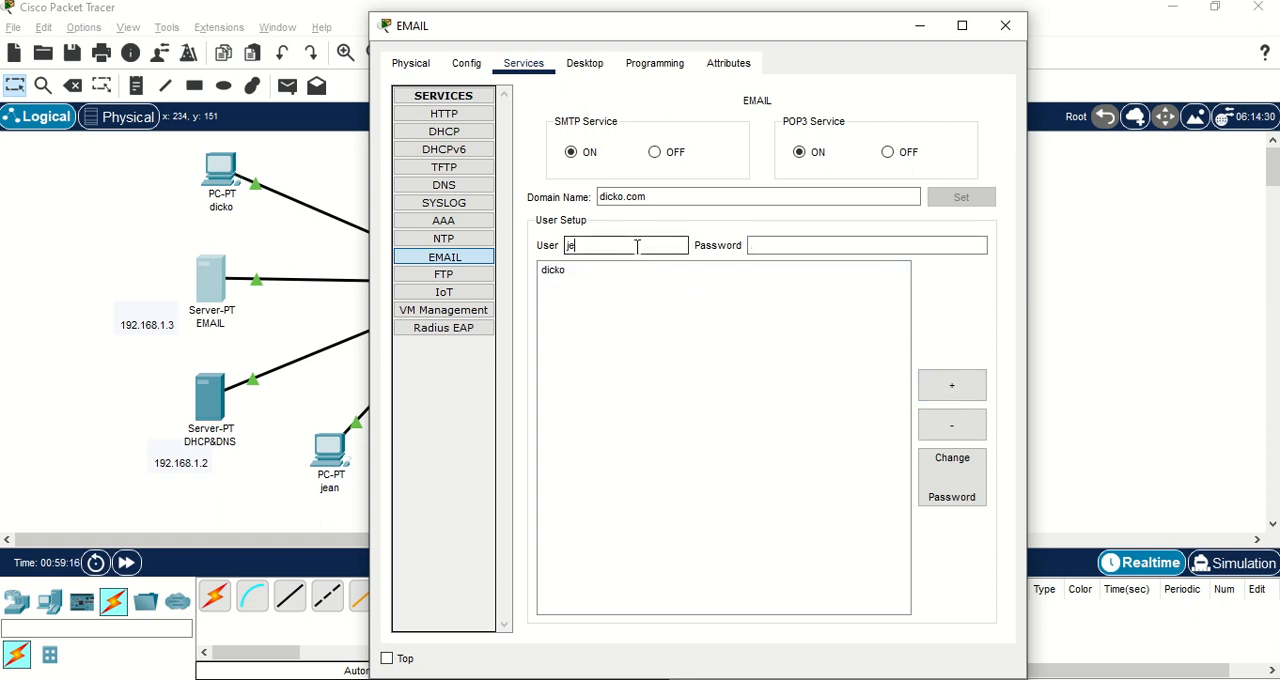
pyautogui.write('an')
pyautogui.click(779, 248)
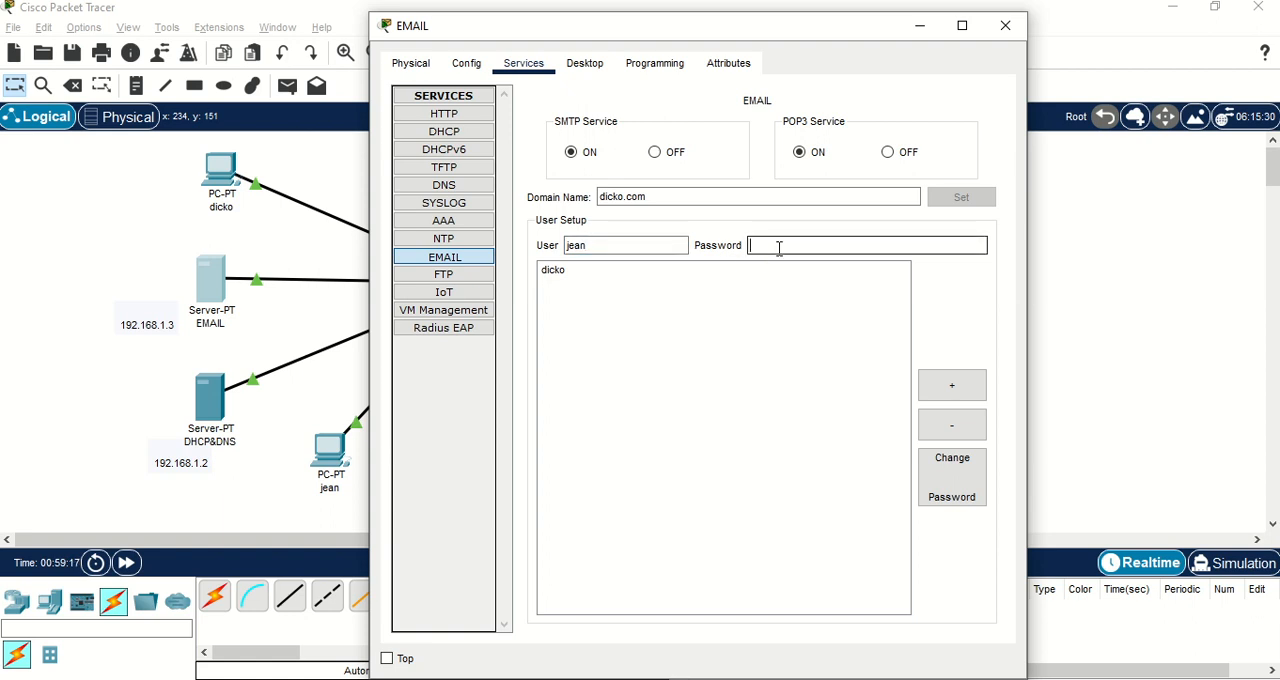
pyautogui.write('jean')
pyautogui.click(940, 385)
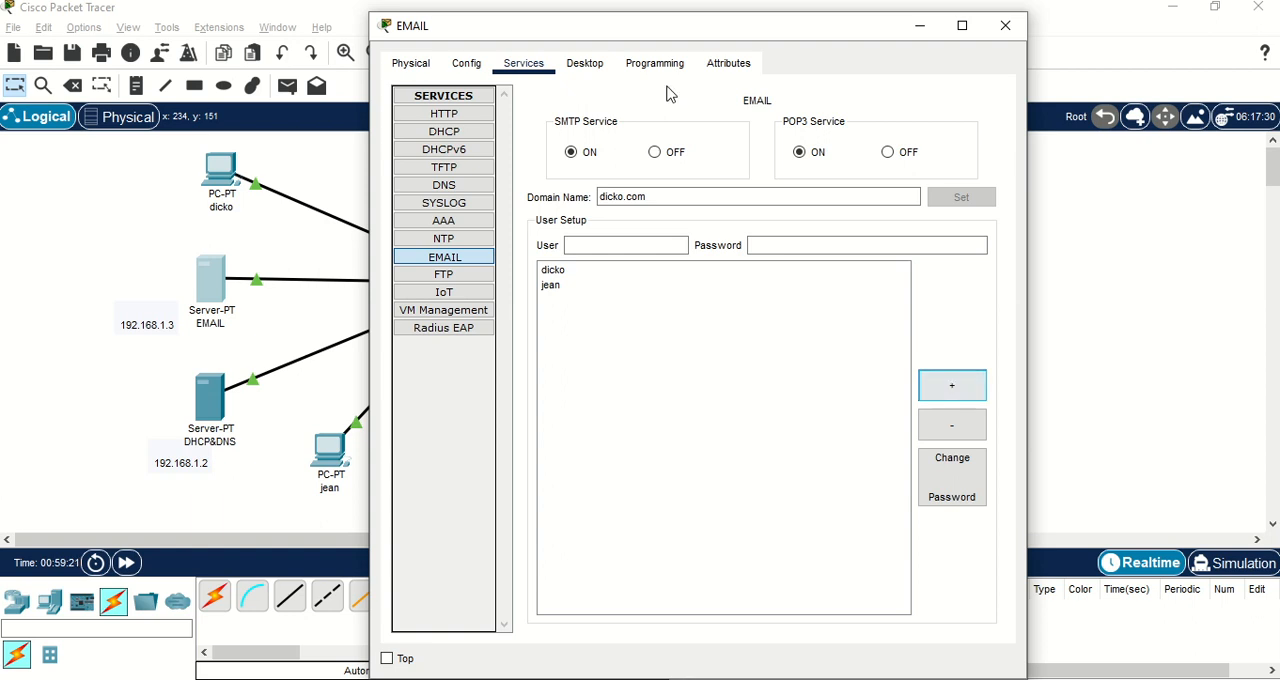
# Add a third mail account for the PC above the switch, entering its user name and account password, and return to the topology.
pyautogui.moveTo(622, 41); pyautogui.dragTo(810, 44)
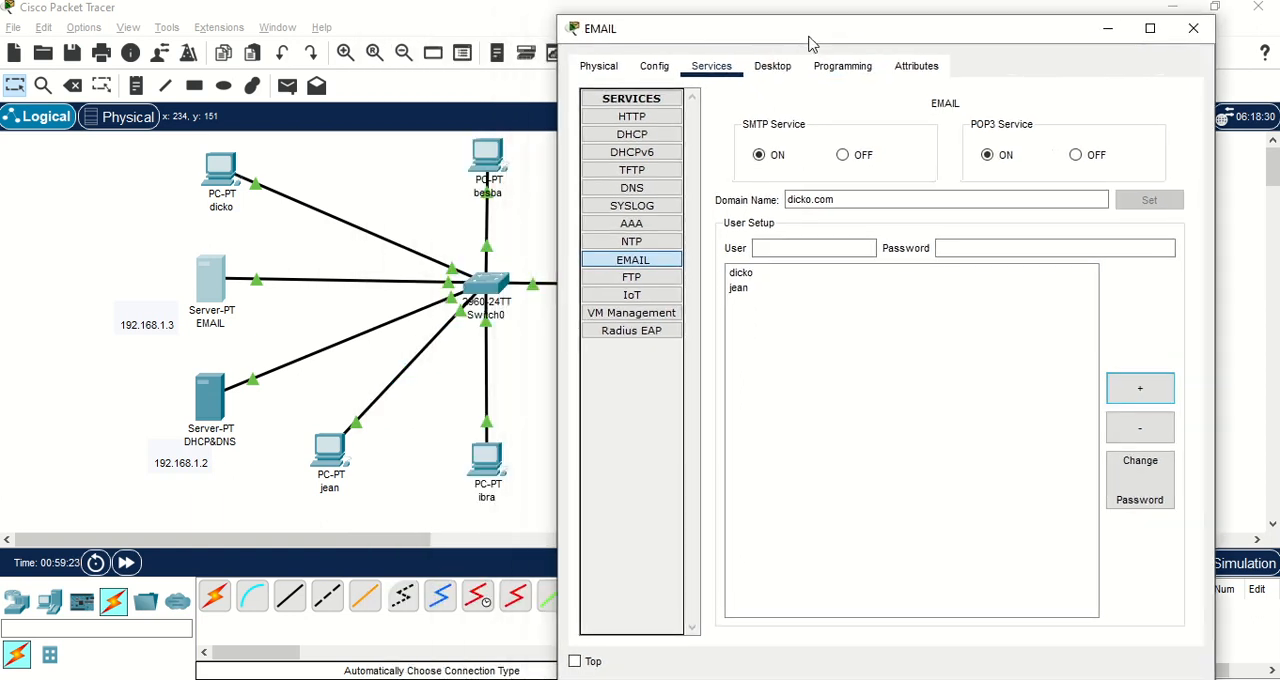
pyautogui.click(816, 248)
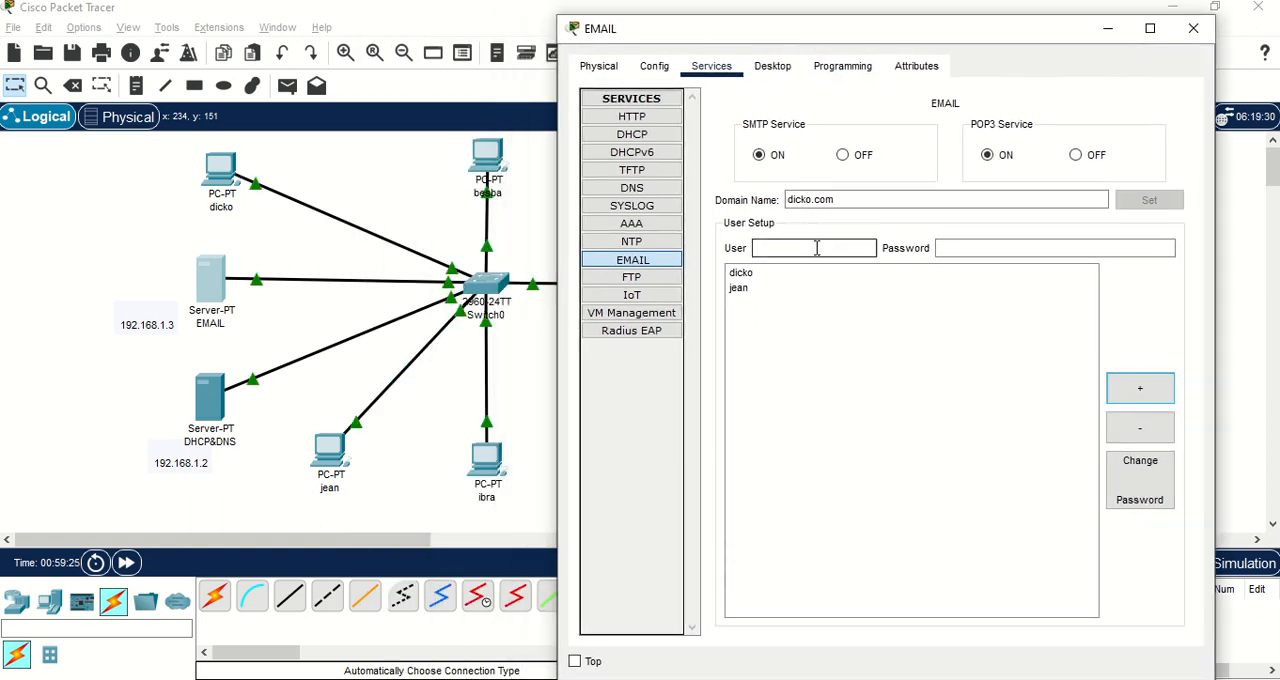
pyautogui.write('besba')
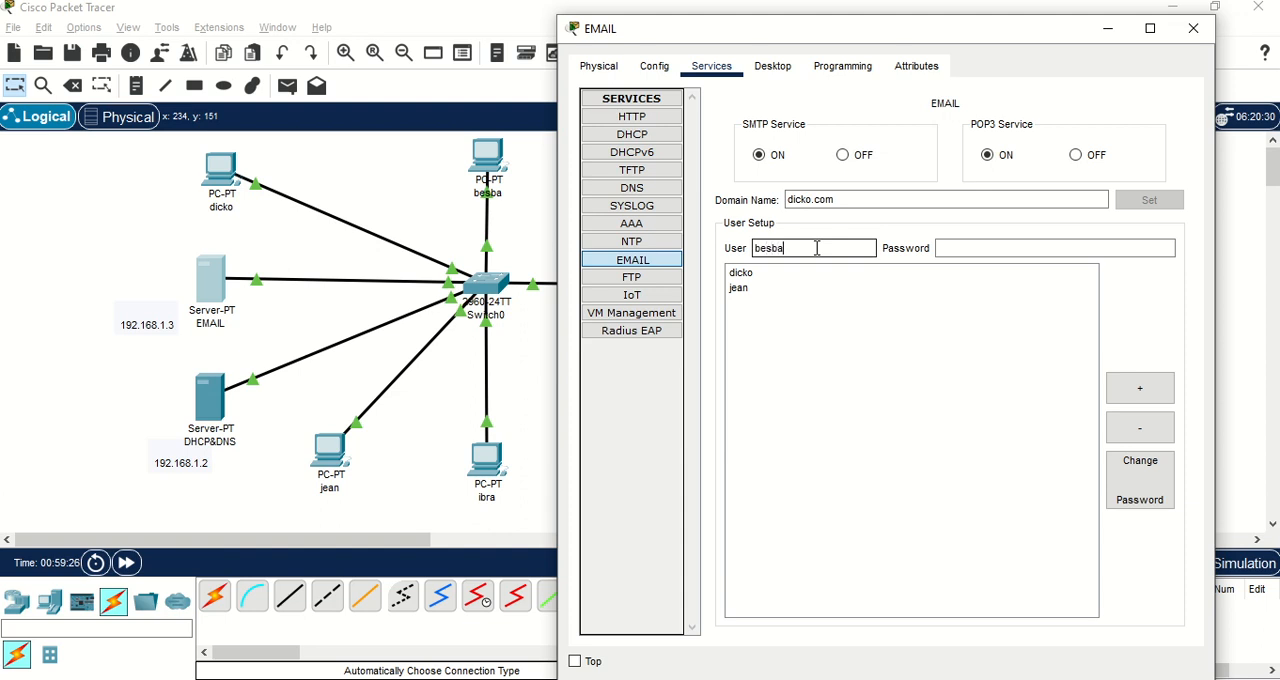
pyautogui.click(950, 248)
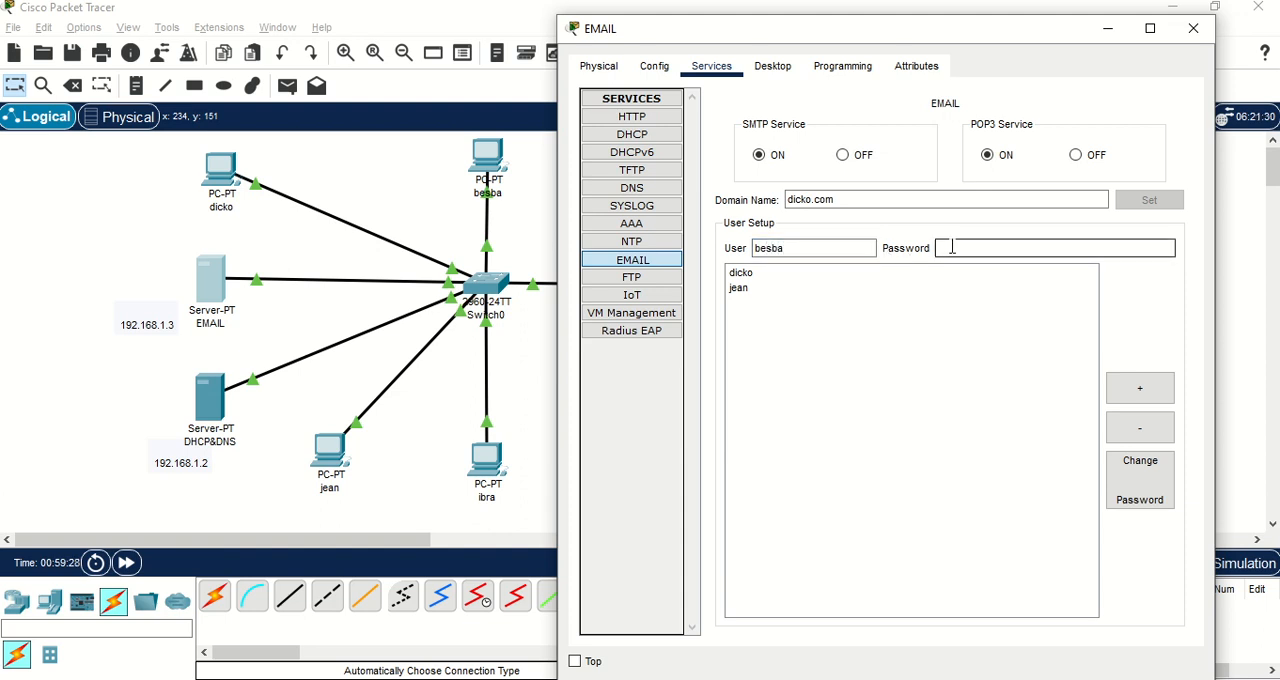
pyautogui.write('besba')
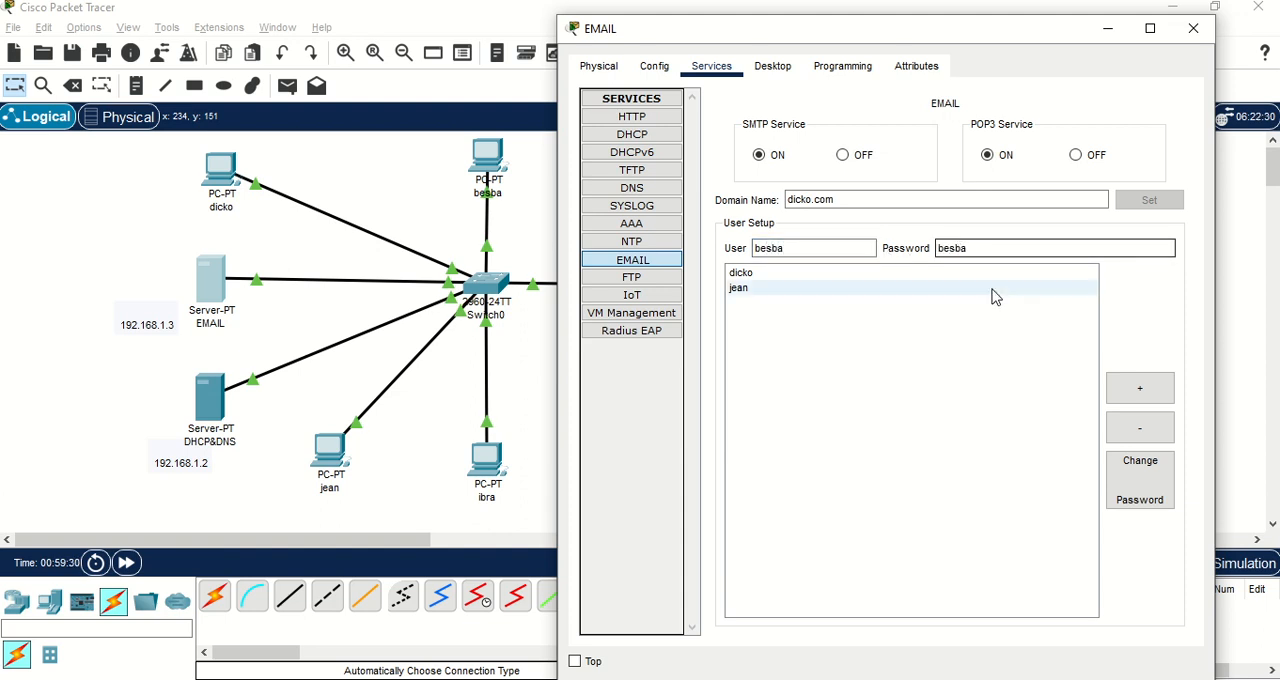
pyautogui.click(1138, 390)
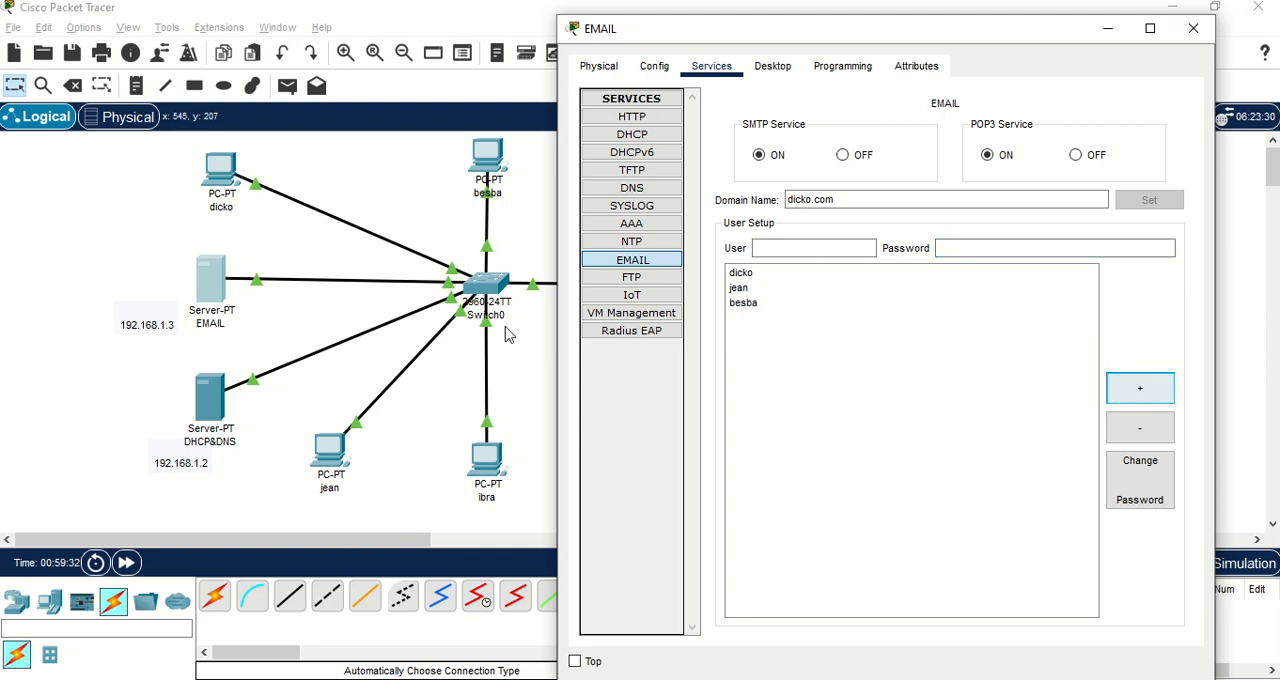
pyautogui.click(403, 186)
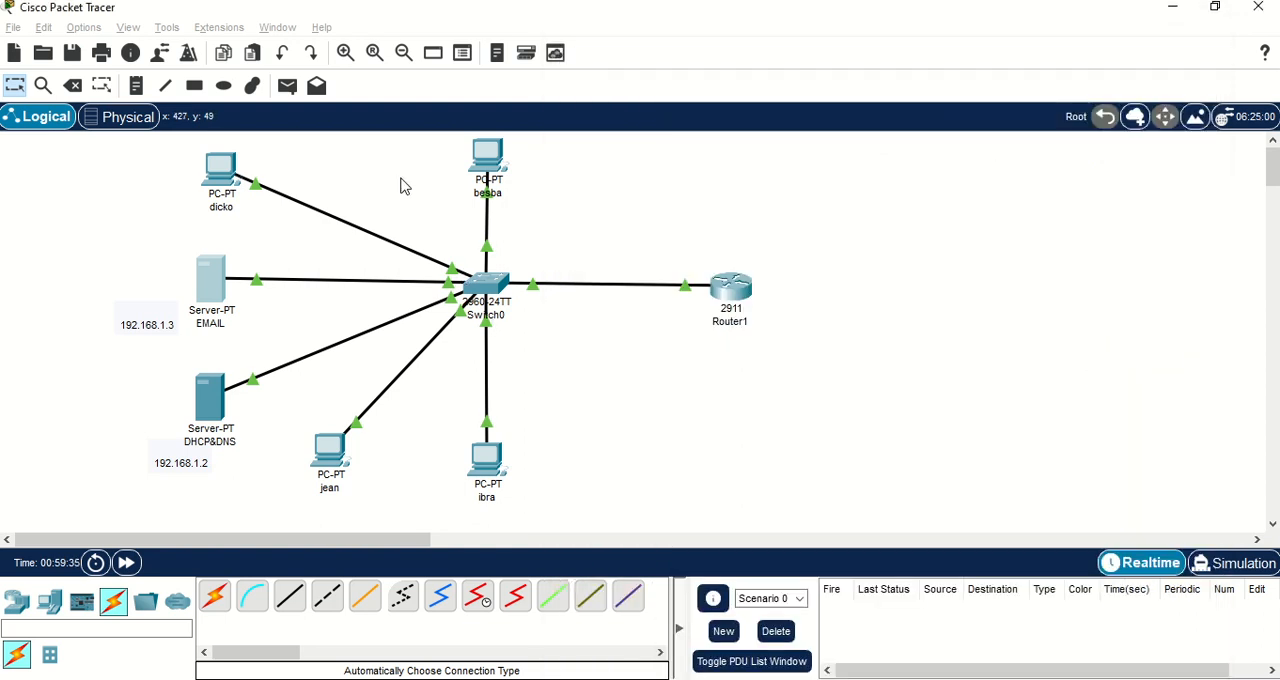
# Switch the IP configuration of the PC above the EMAIL server to DHCP and return to the topology.
pyautogui.click(222, 171)
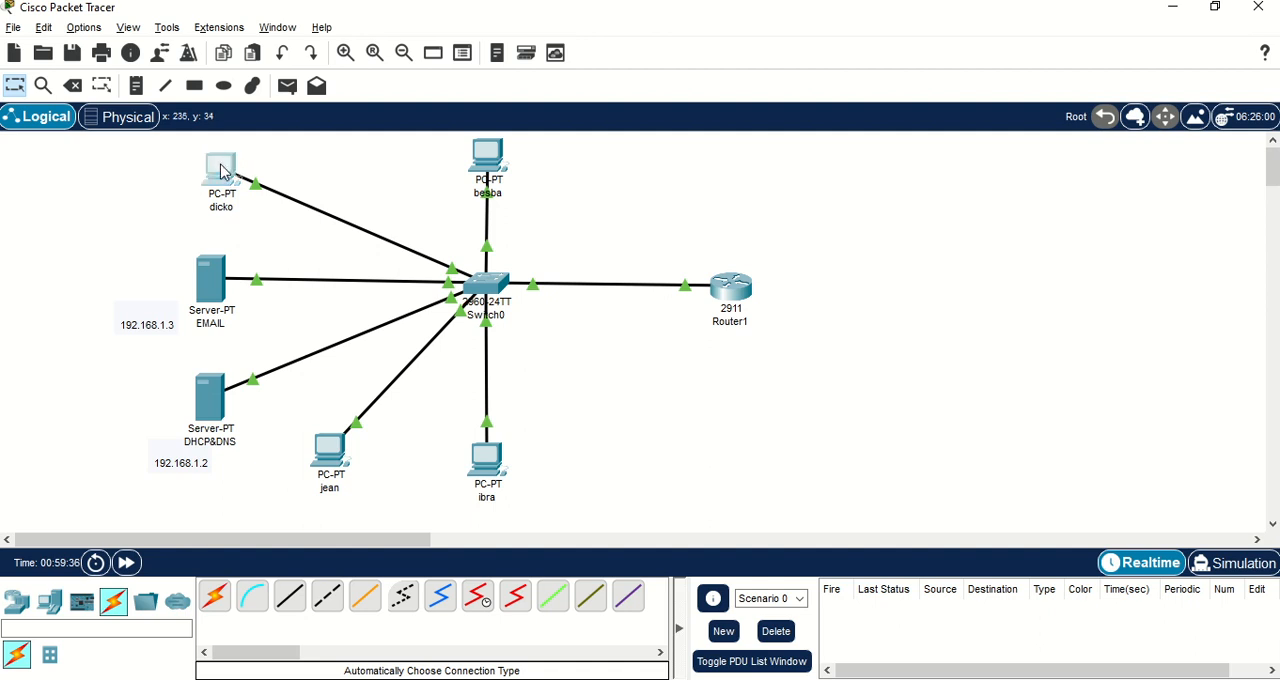
pyautogui.click(222, 171)
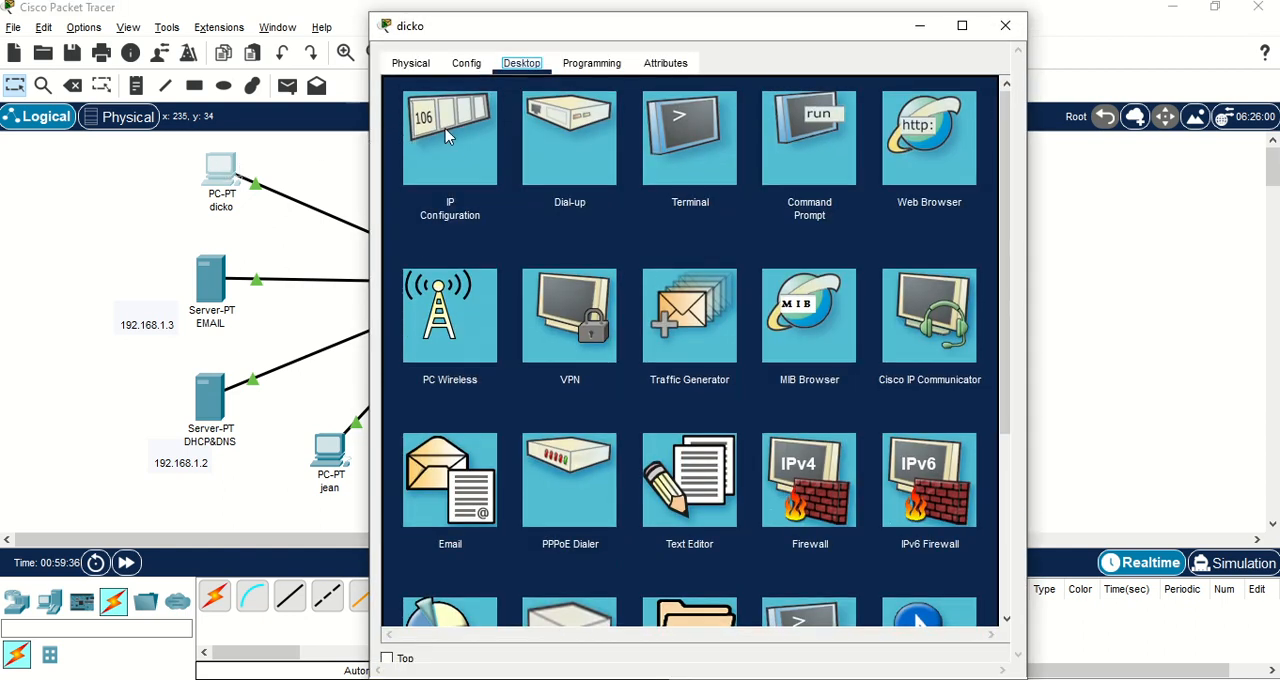
pyautogui.click(447, 137)
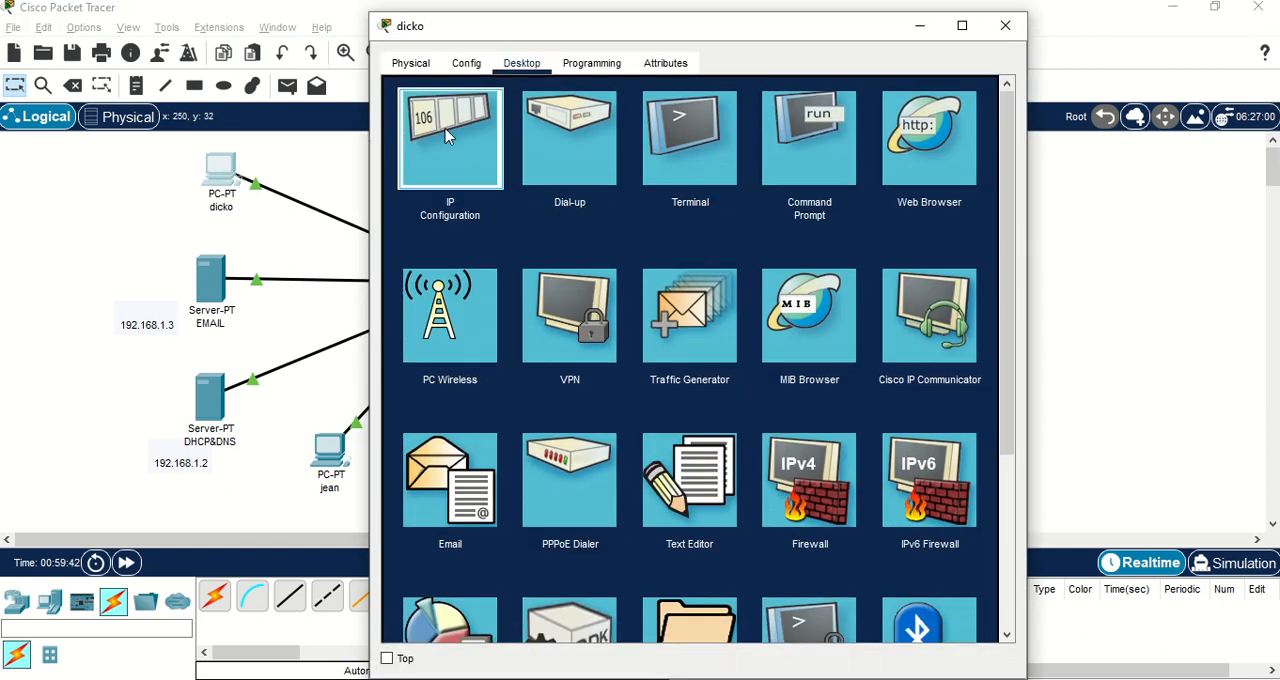
pyautogui.click(450, 137)
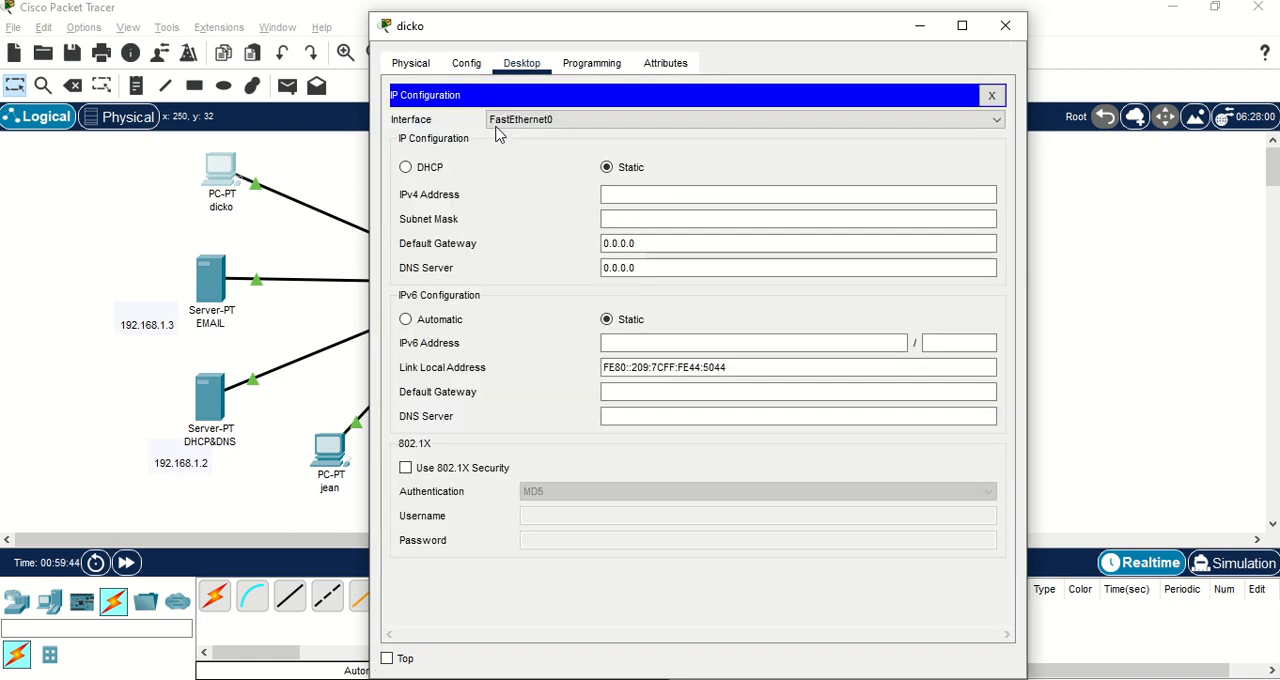
pyautogui.click(427, 173)
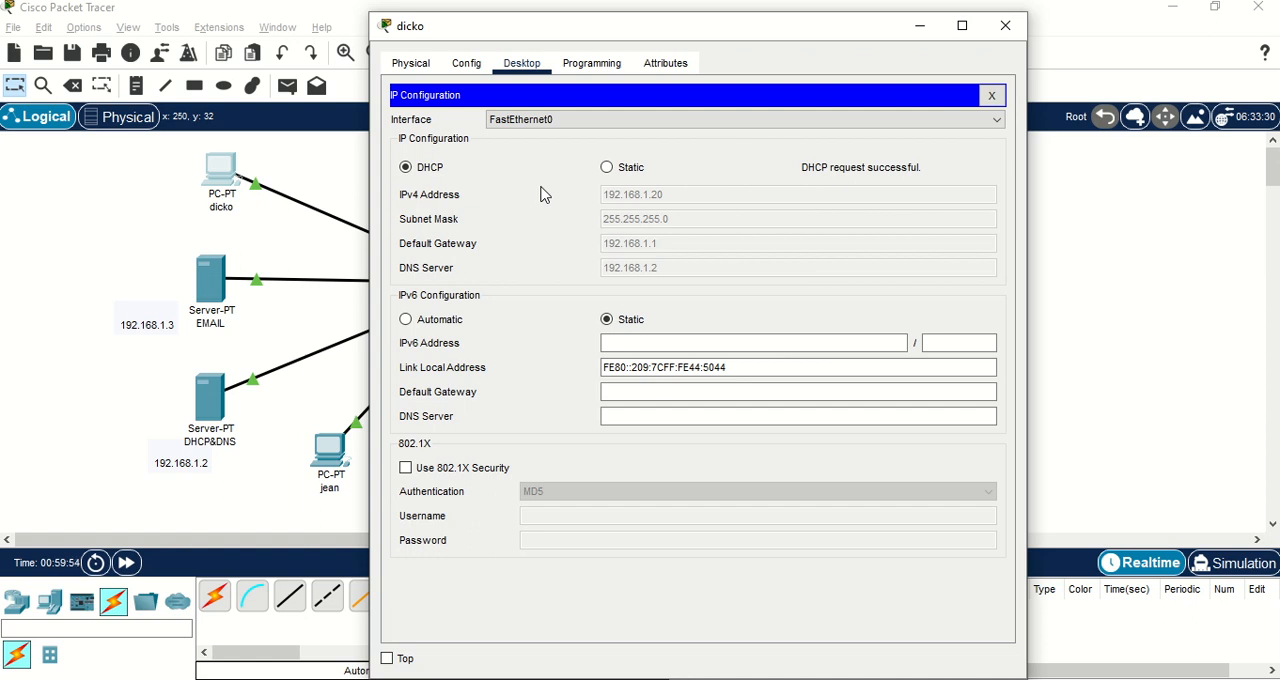
pyautogui.click(993, 97)
pyautogui.click(1117, 277)
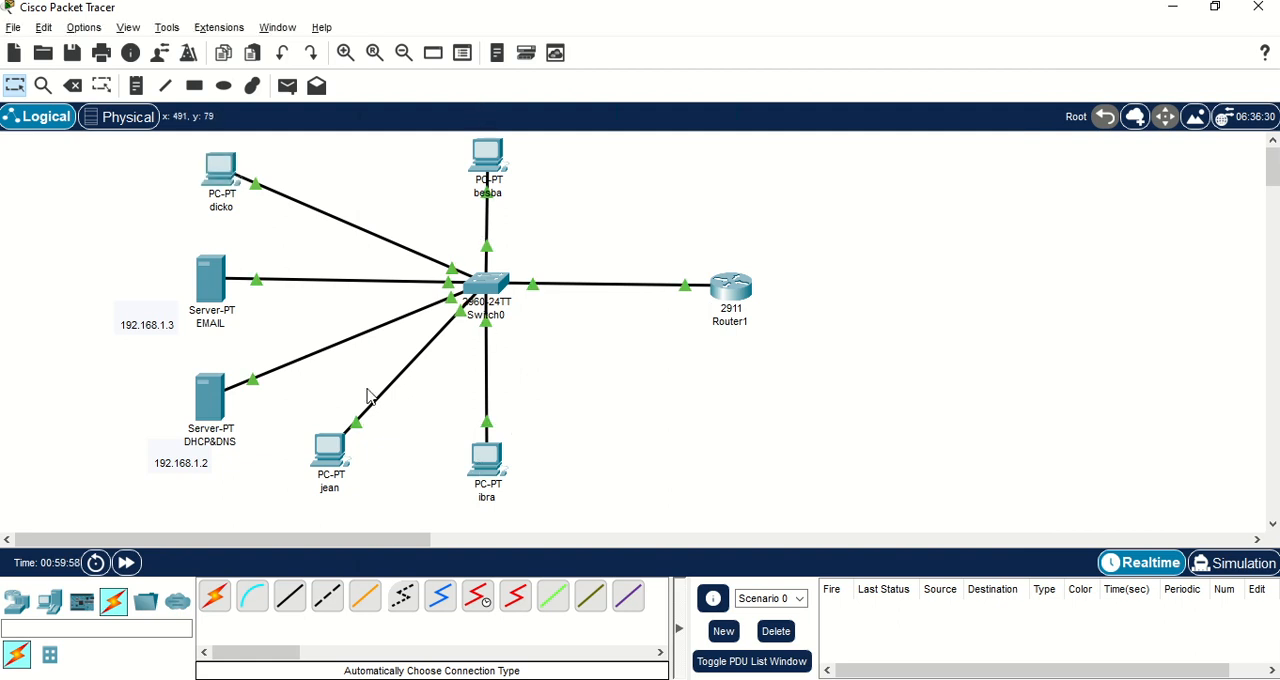
# Switch the IP configuration of the PC beside the DHCP&DNS server to DHCP and close its IP settings.
pyautogui.click(331, 463)
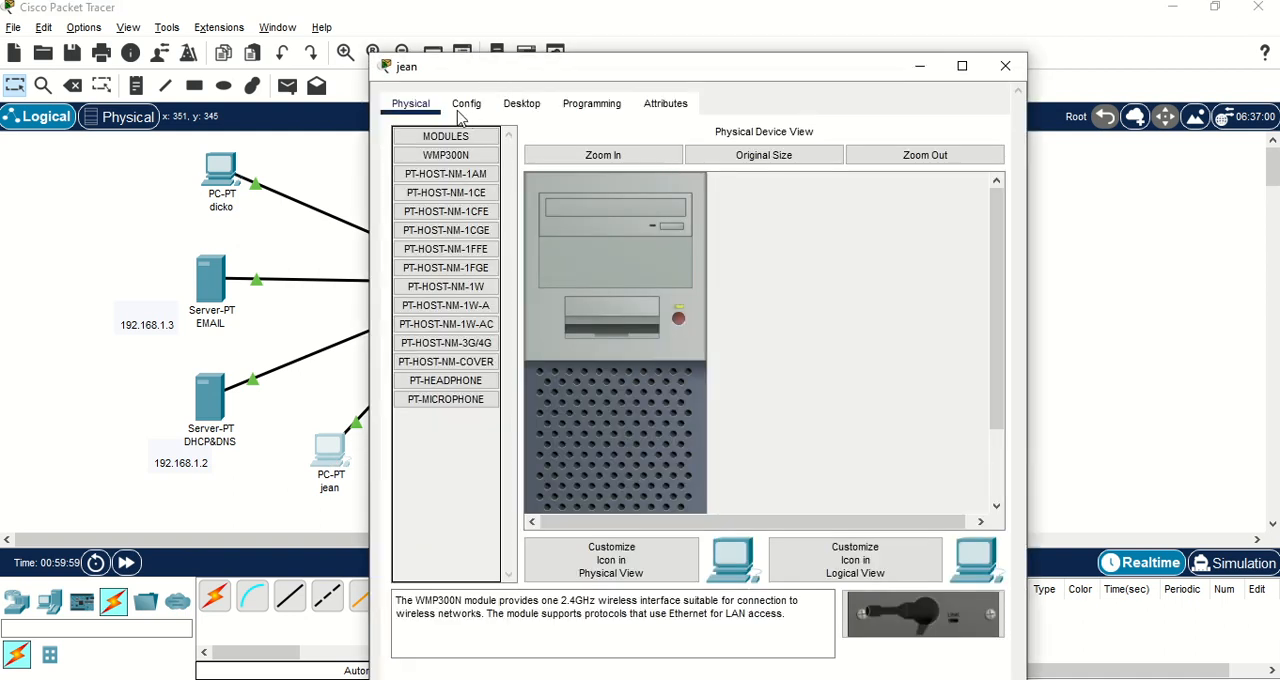
pyautogui.click(516, 64)
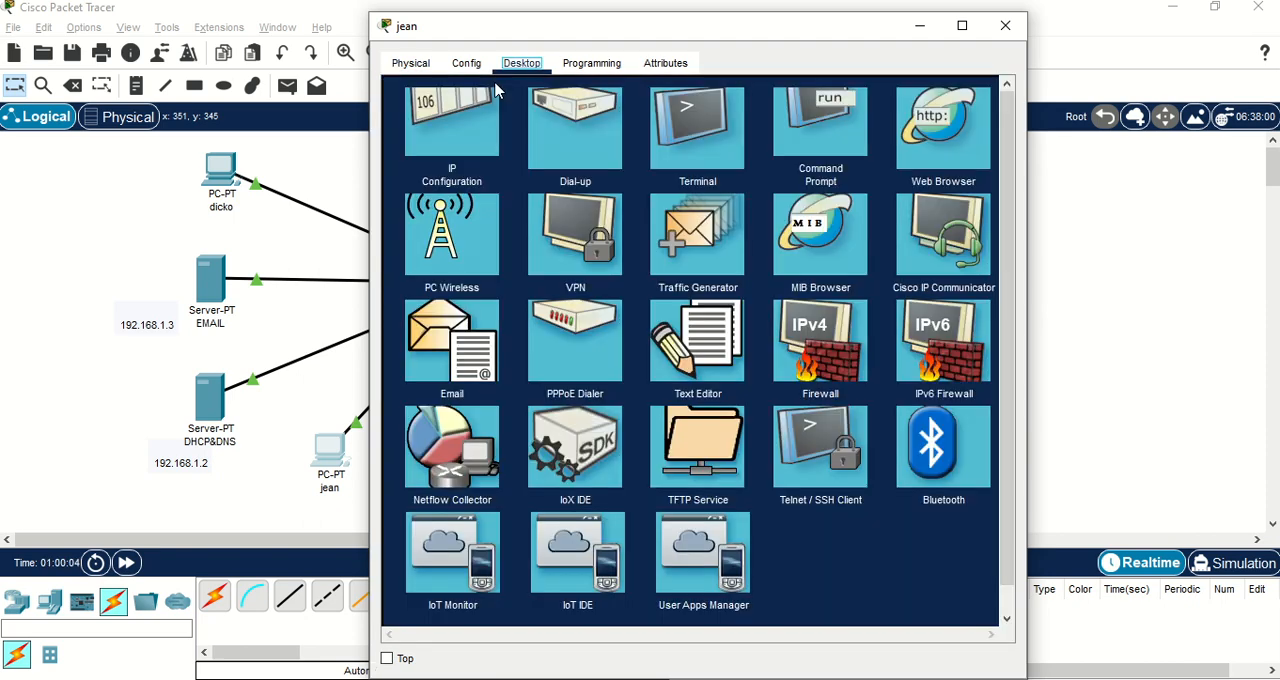
pyautogui.click(467, 131)
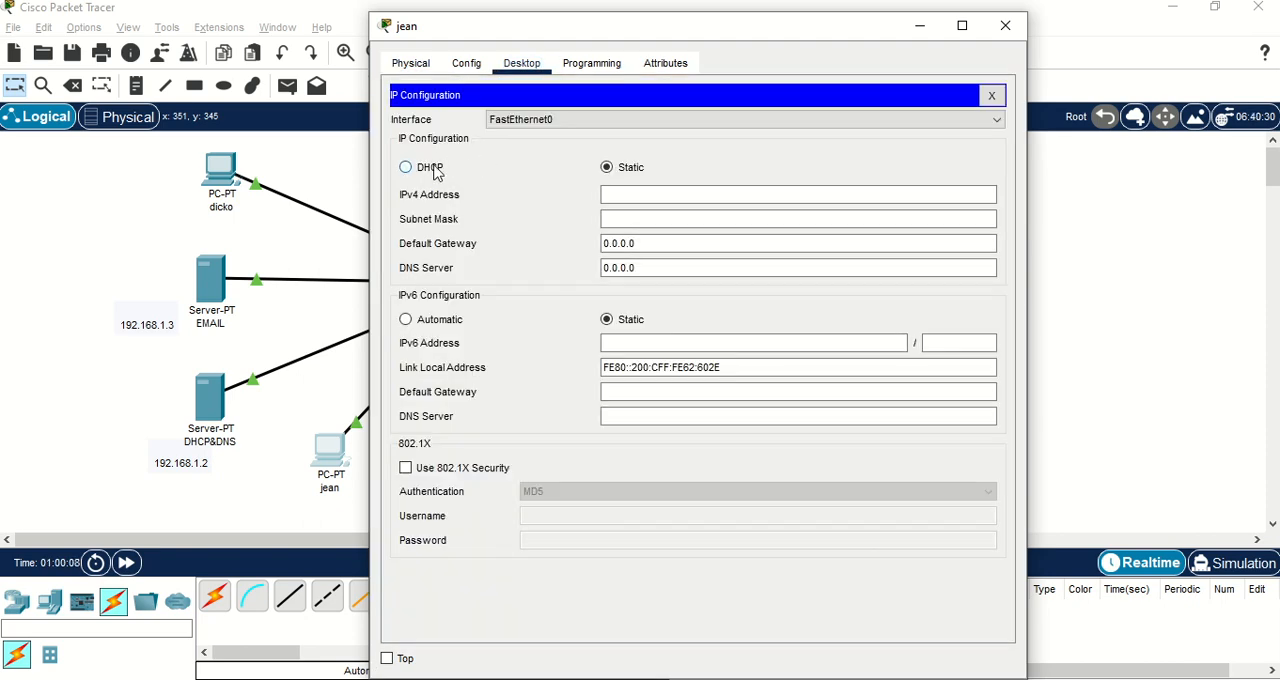
pyautogui.click(433, 170)
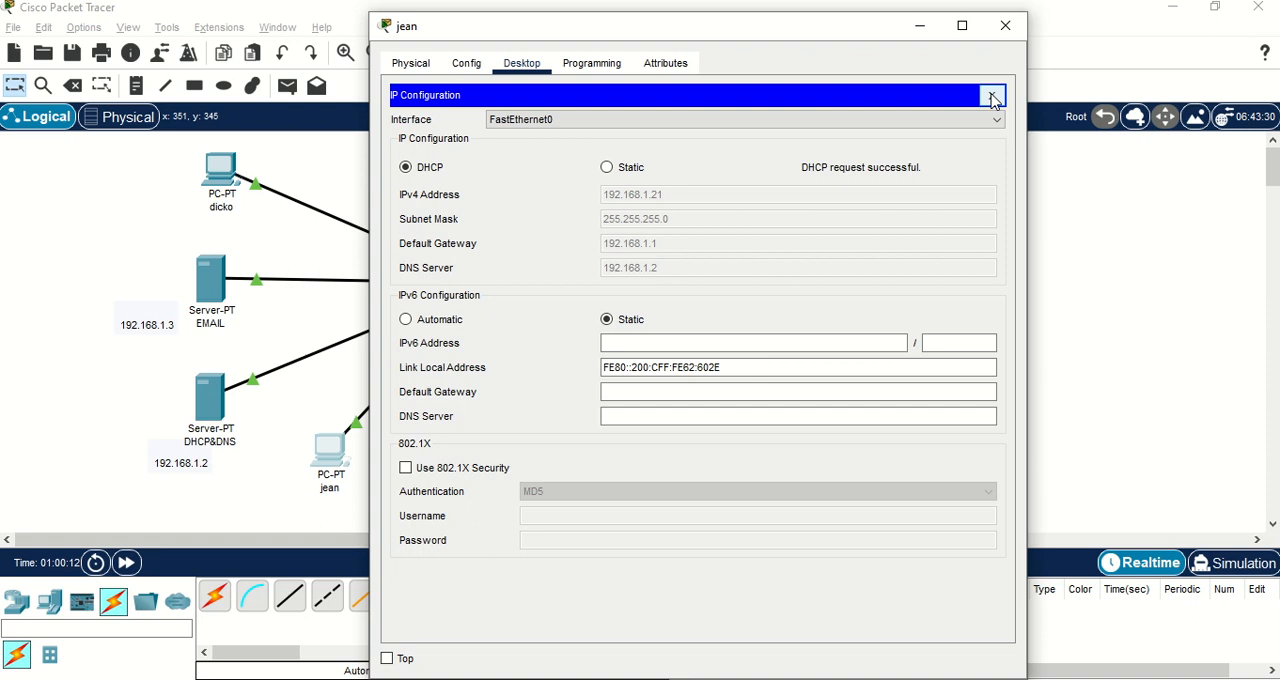
pyautogui.click(992, 96)
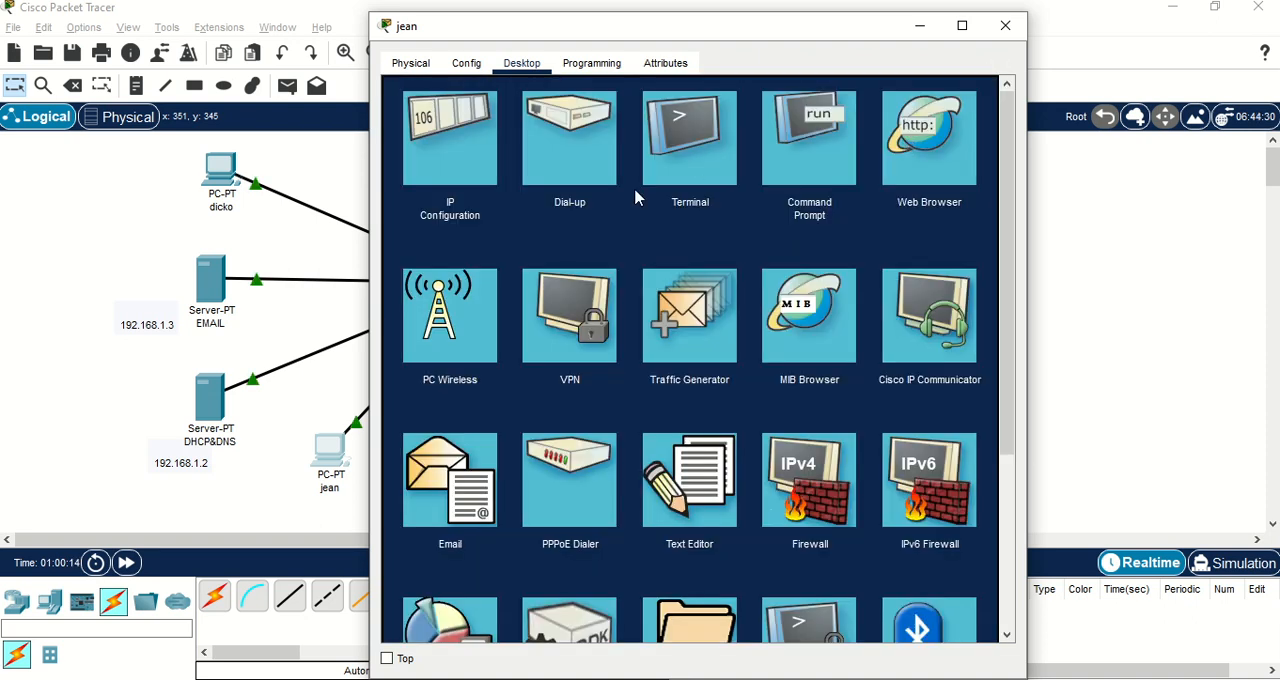
# In this PC's mail configuration, enter the user's name and their e-mail address in the dicko.com domain.
pyautogui.click(452, 483)
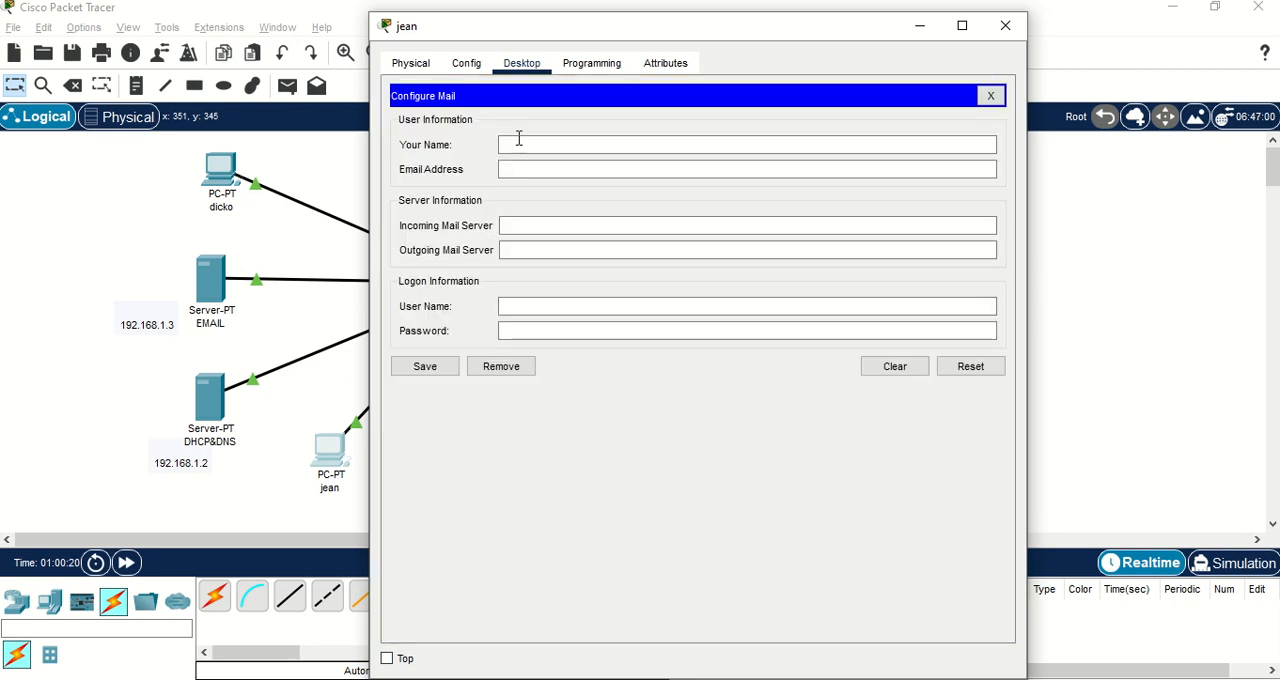
pyautogui.click(527, 142)
pyautogui.write('jean')
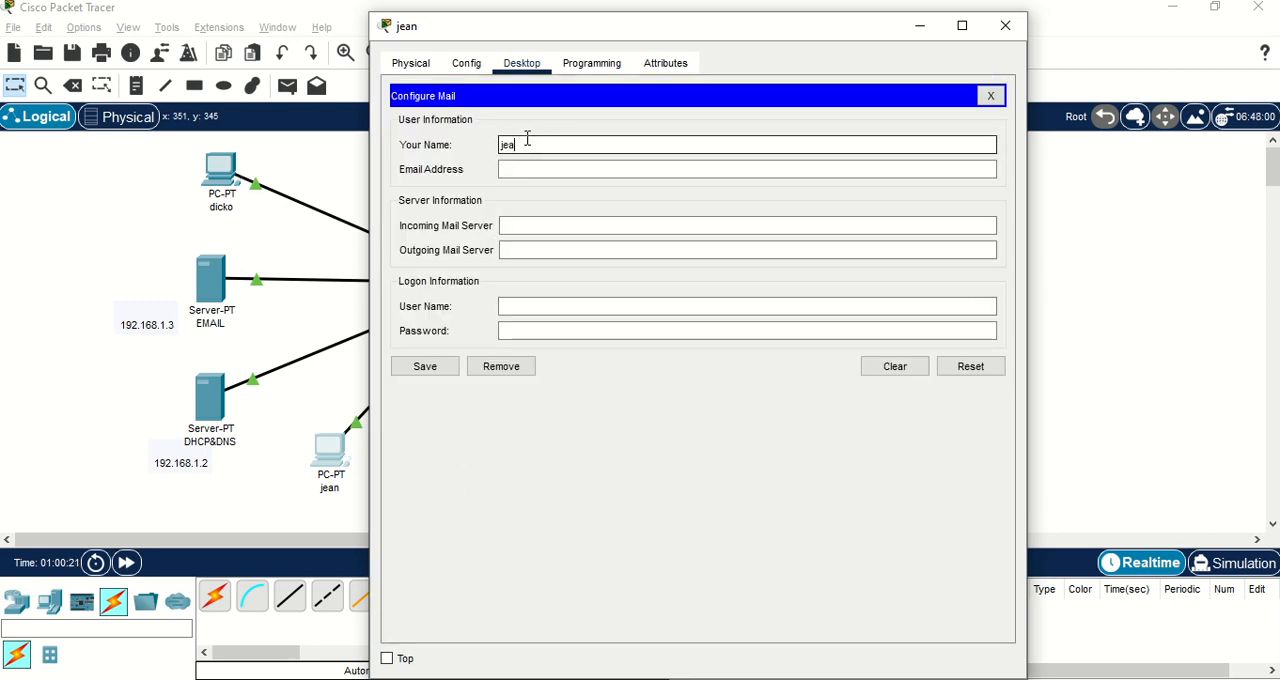
pyautogui.click(517, 174)
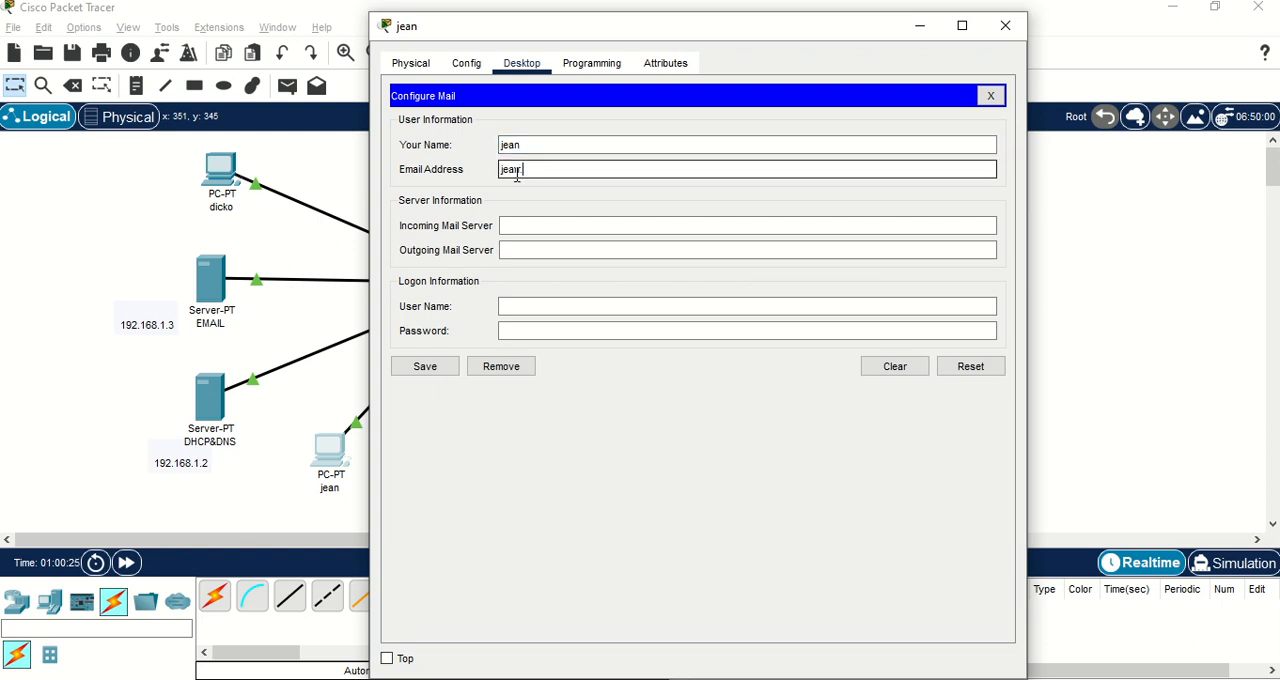
pyautogui.press('BackSpace')
pyautogui.press('BackSpace')
pyautogui.press('BackSpace')
pyautogui.write('@dicko.com')
# Set both the incoming and outgoing mail servers to 192.168.1.3 for the PC beside the DHCP&DNS server.
pyautogui.click(514, 226)
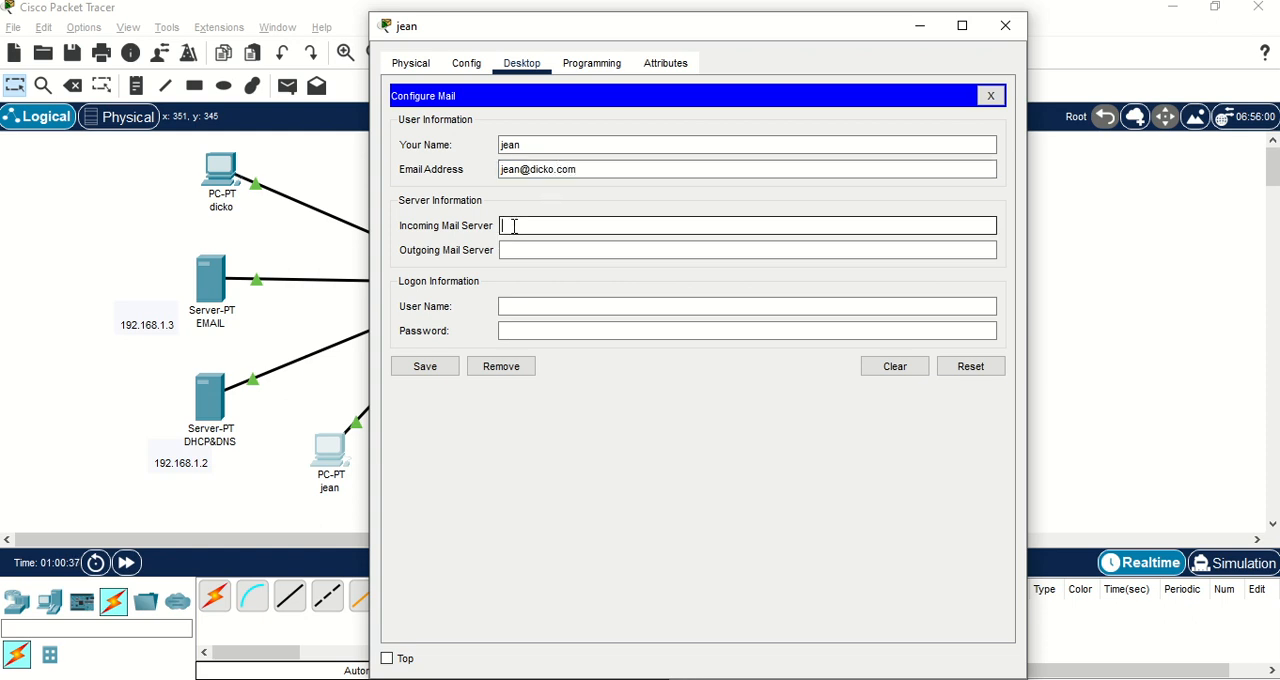
pyautogui.write('192')
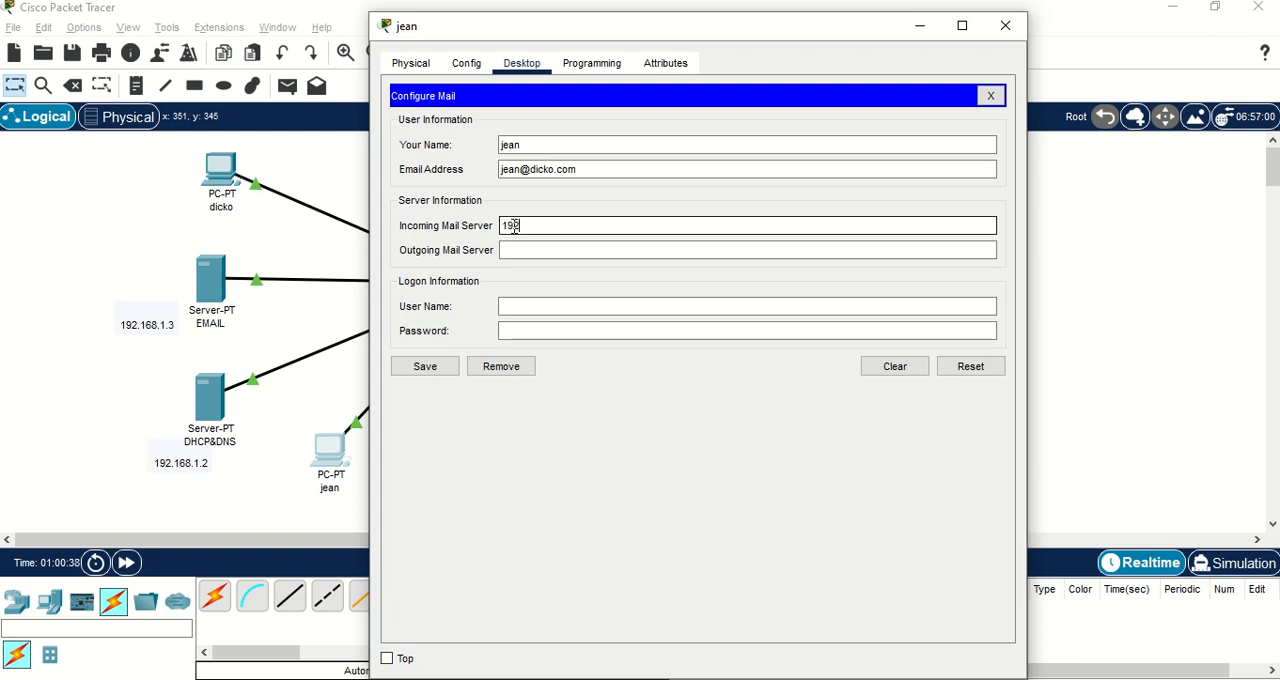
pyautogui.write('.168.1.3')
pyautogui.click(549, 249)
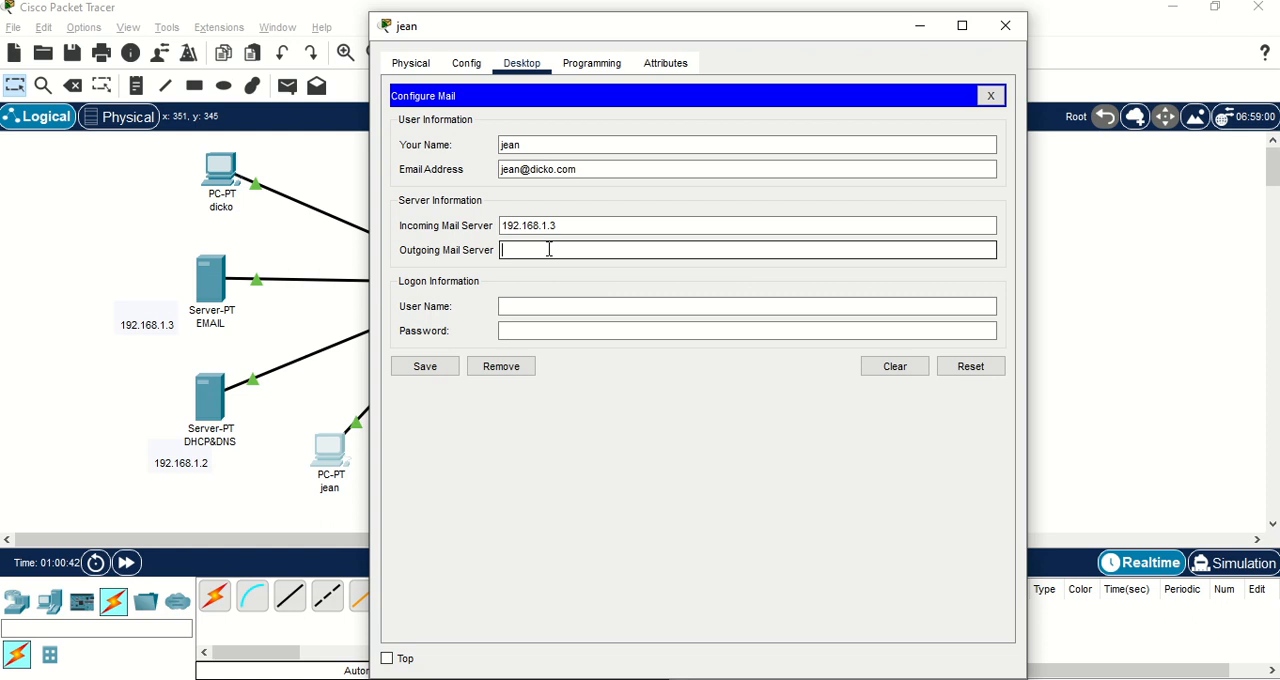
pyautogui.write('192.168.1.3')
# Enter the mail account's user name and password as logon information, save the configuration and return to the topology.
pyautogui.click(549, 307)
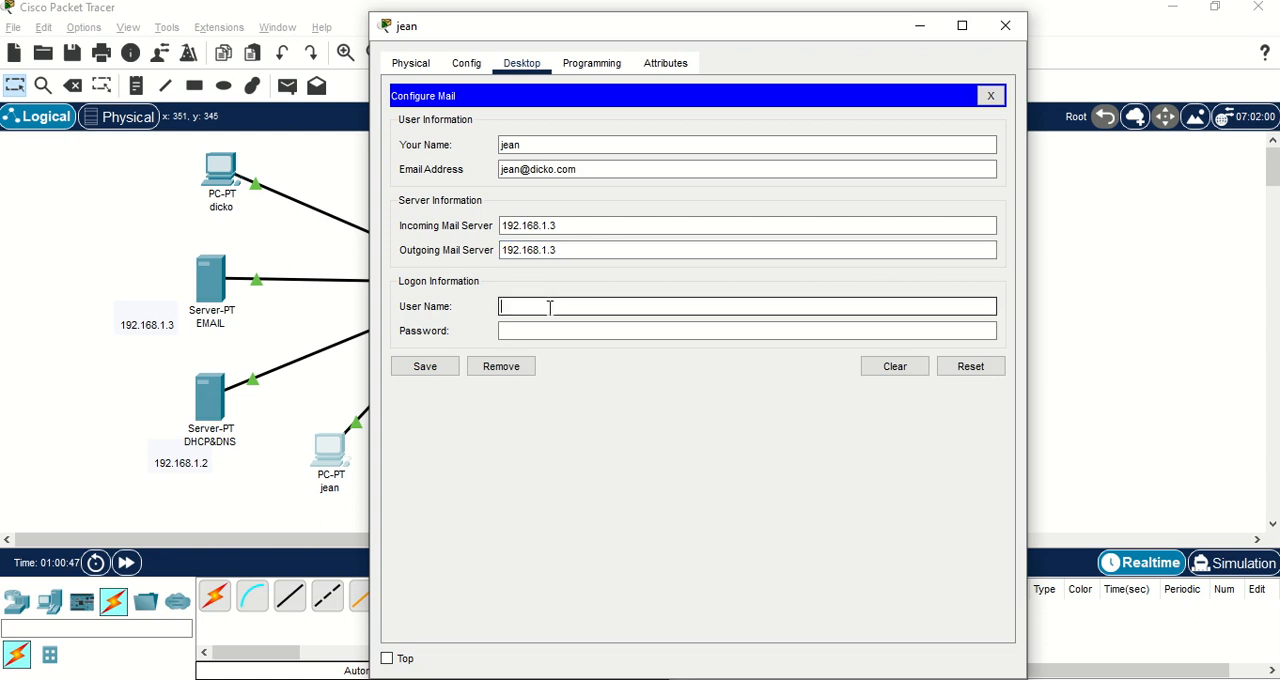
pyautogui.write('jean')
pyautogui.click(528, 332)
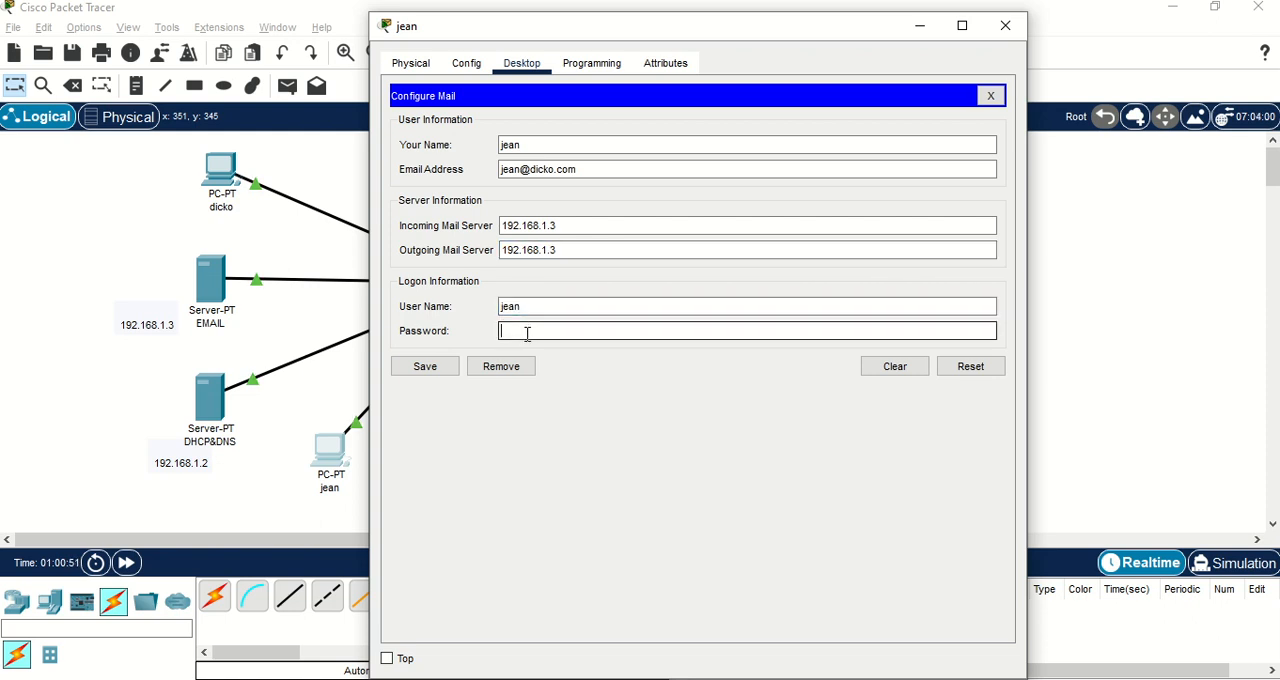
pyautogui.write('jean')
pyautogui.click(436, 371)
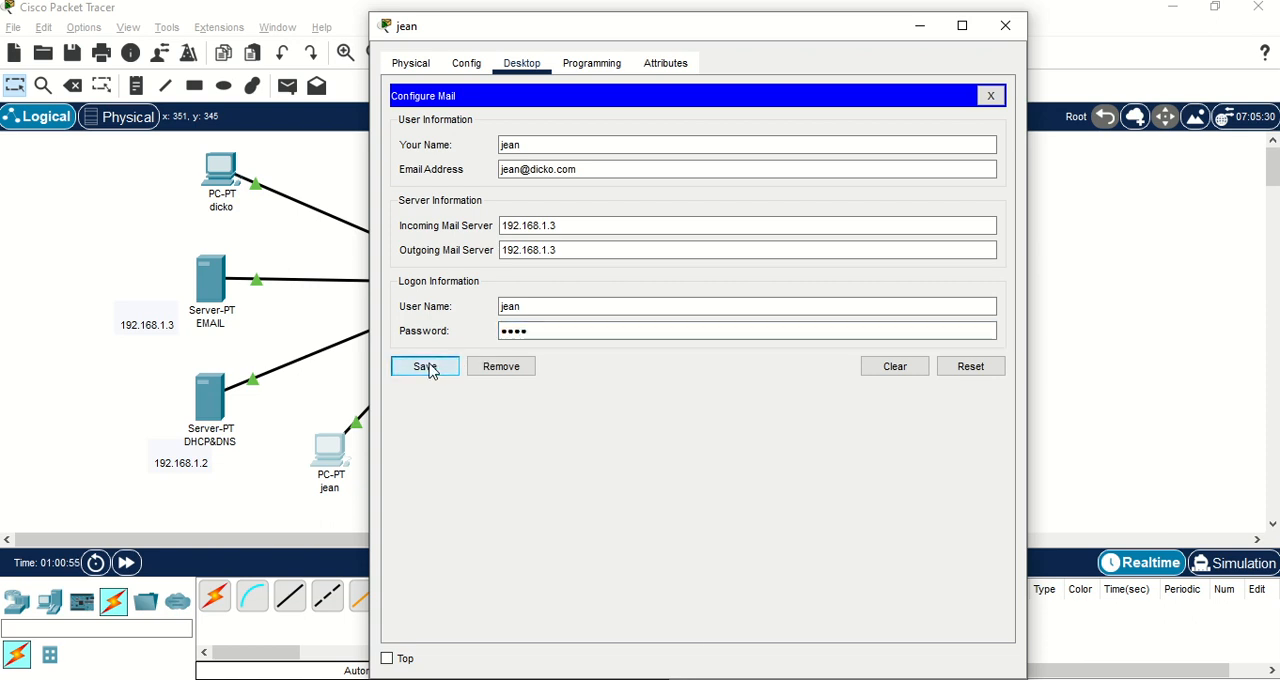
pyautogui.click(163, 234)
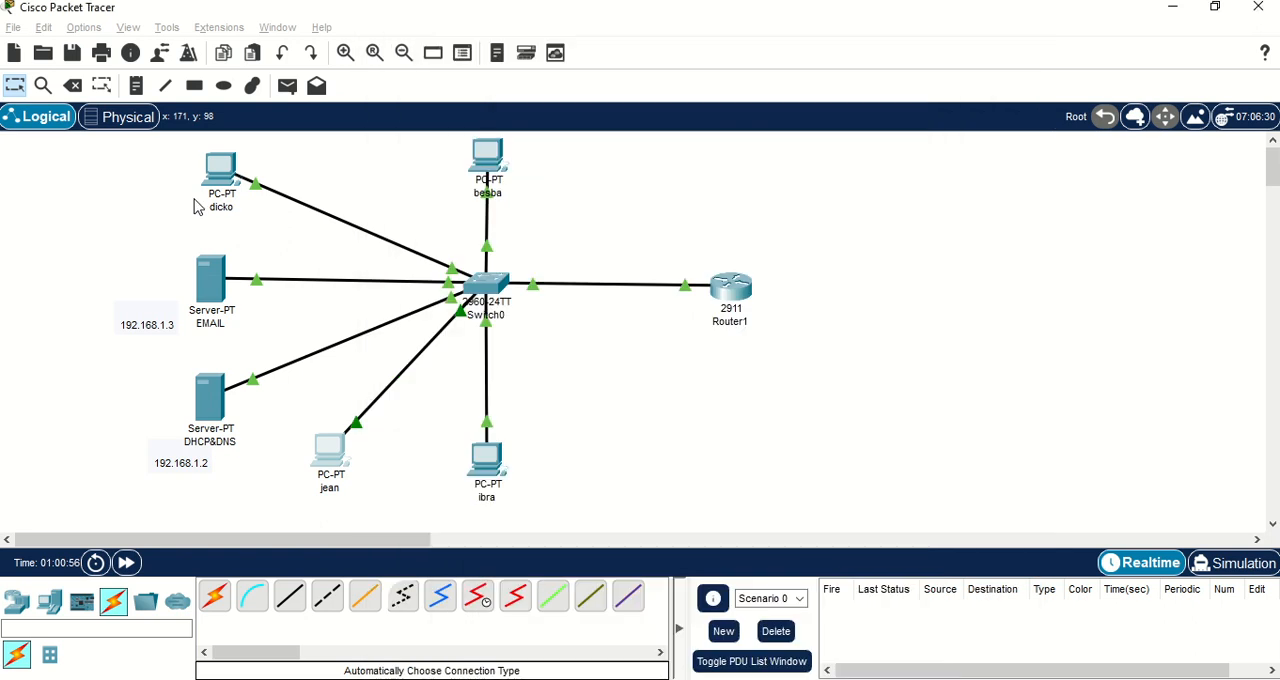
# In the mail configuration of the PC above the EMAIL server, enter the user's name and dicko.com e-mail address.
pyautogui.click(218, 186)
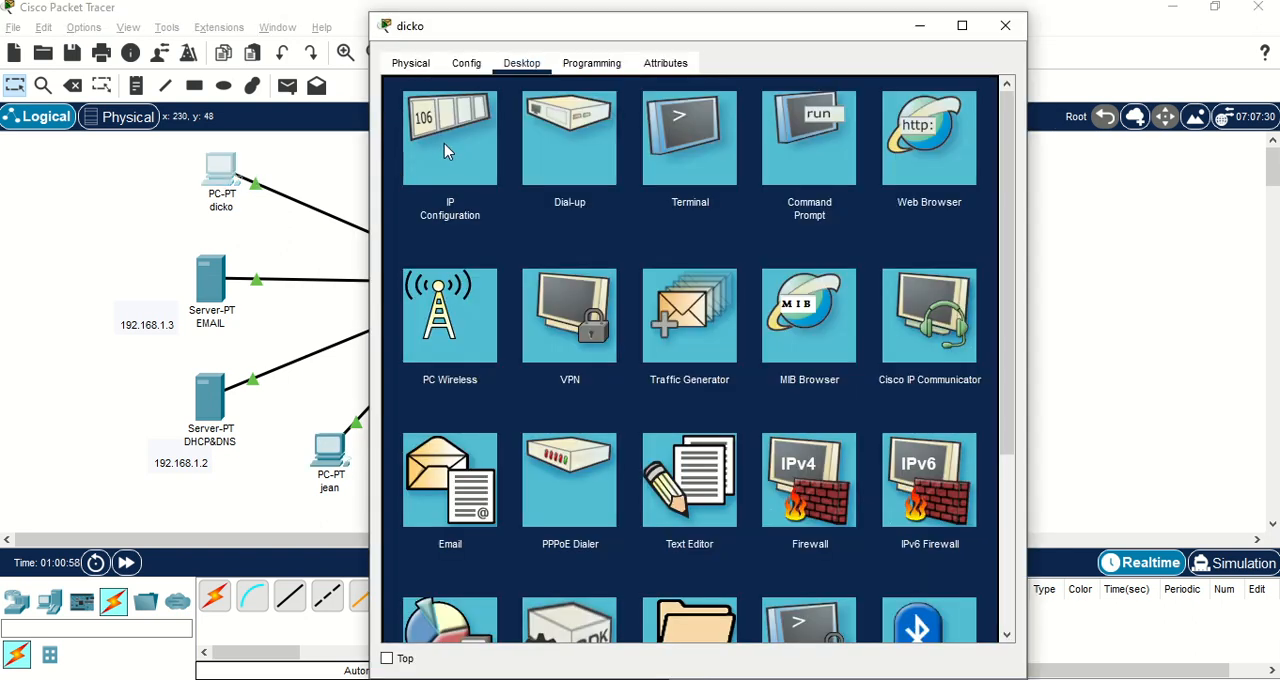
pyautogui.click(447, 478)
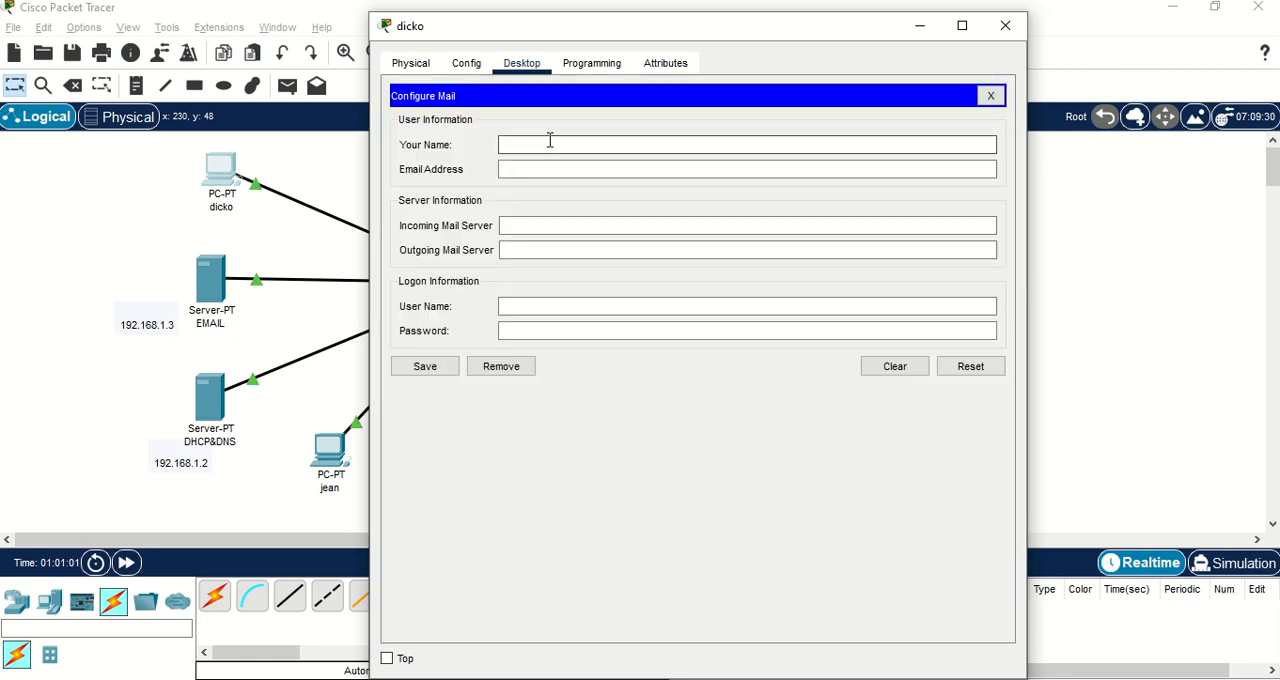
pyautogui.click(558, 146)
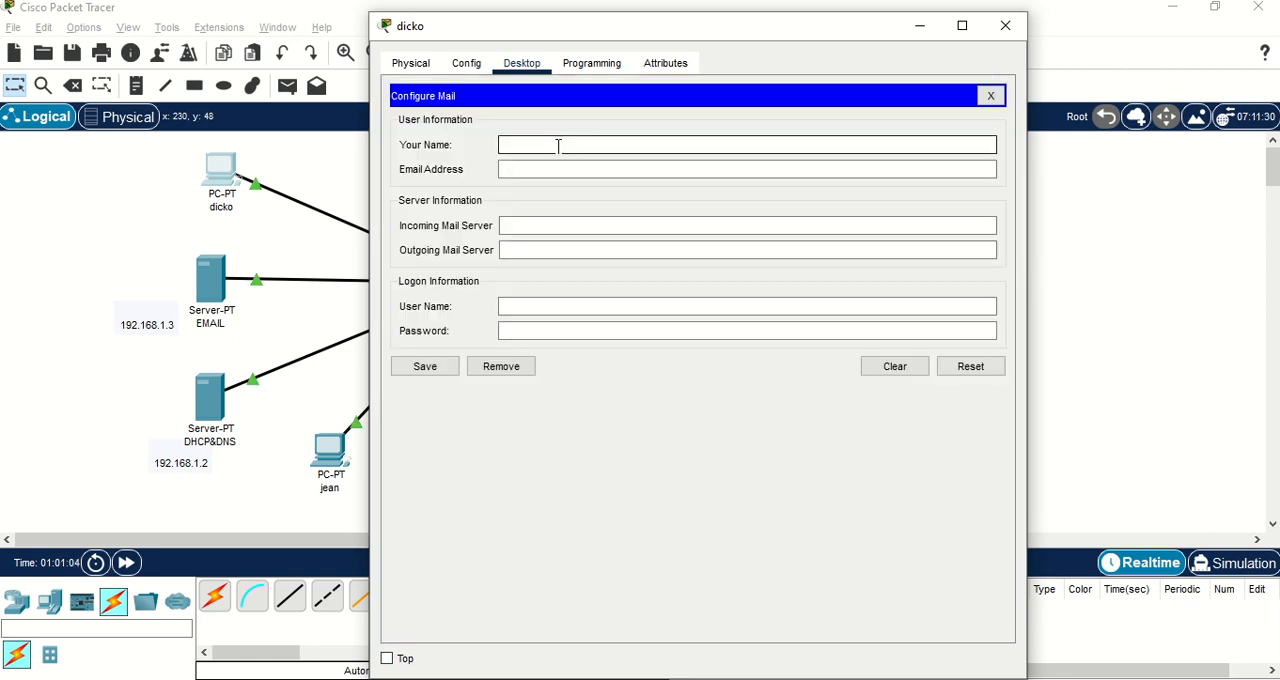
pyautogui.write('dicko')
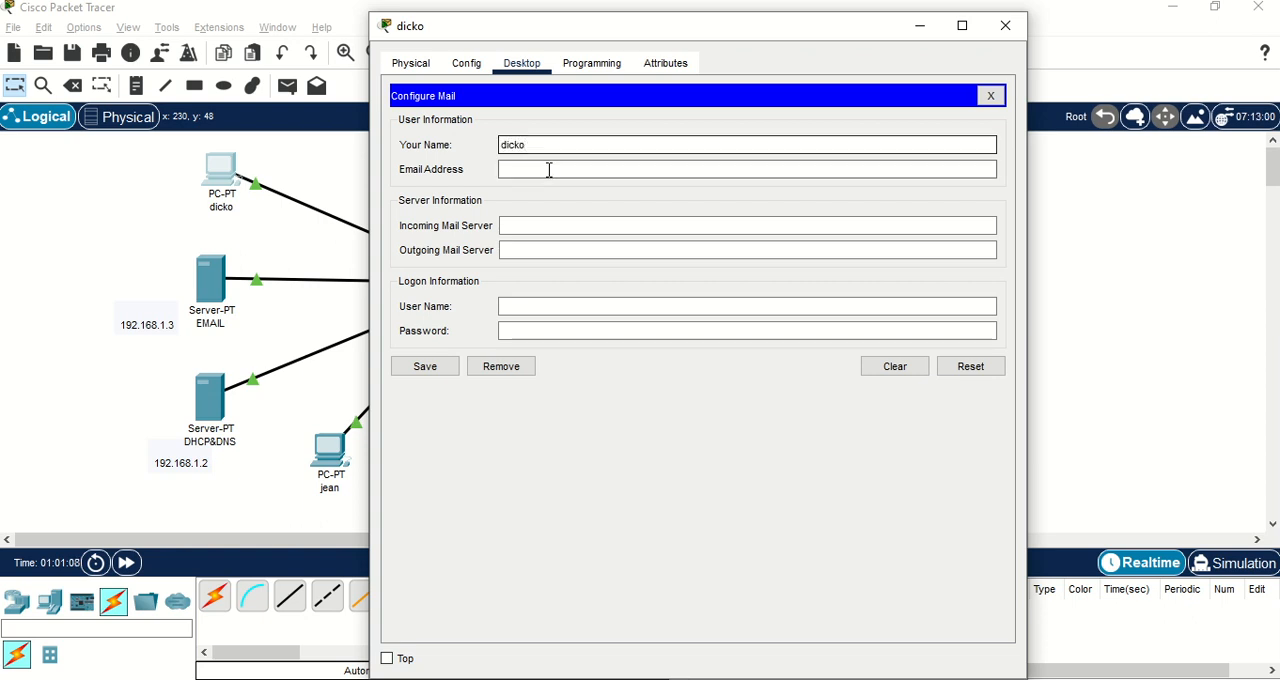
pyautogui.click(549, 170)
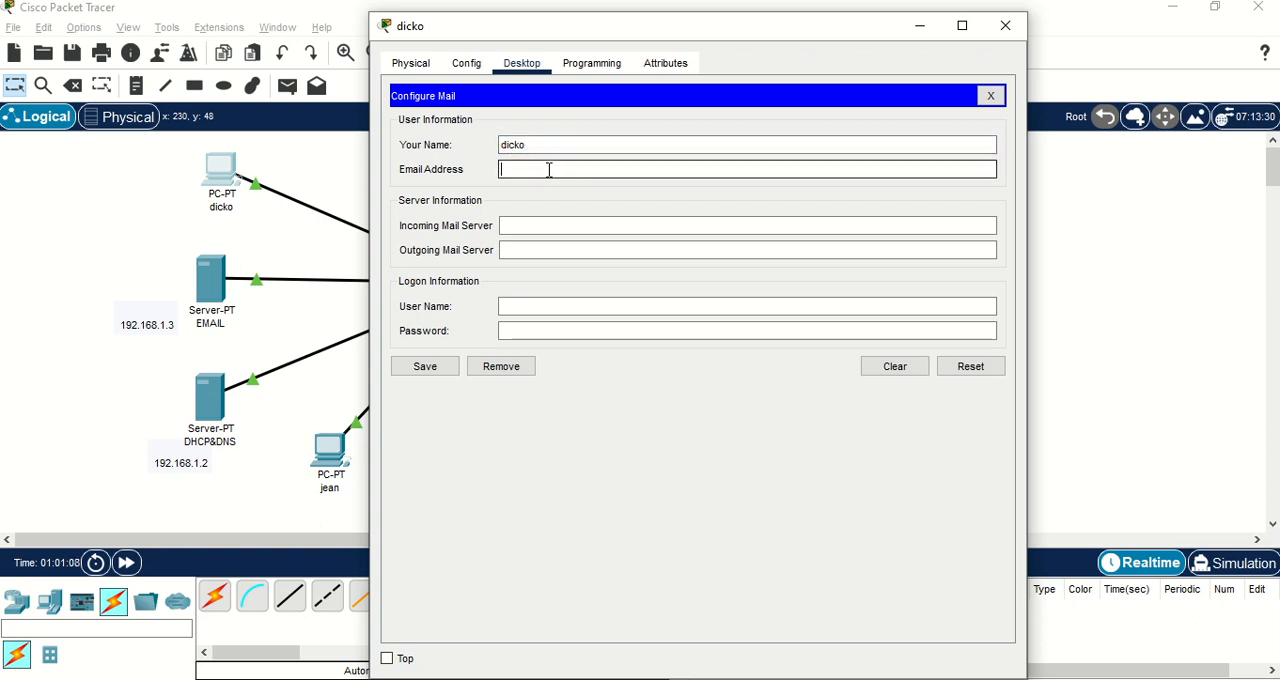
pyautogui.write('dicko@dicko.com')
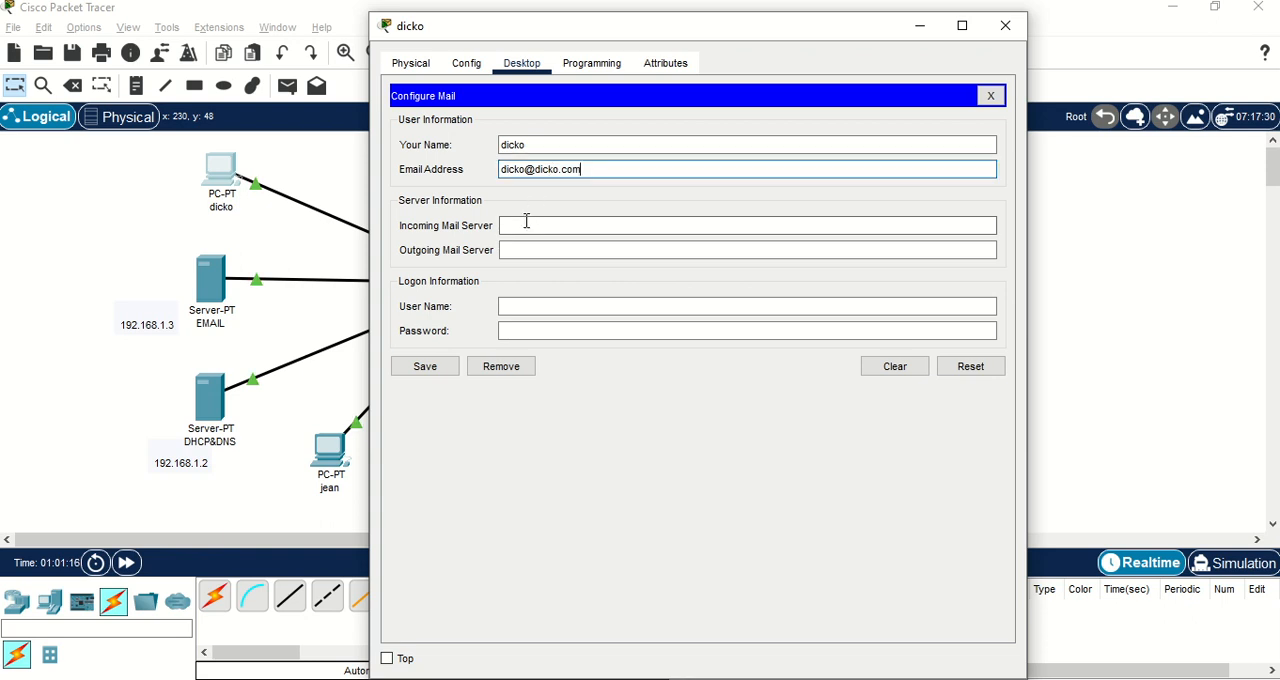
# Set both the incoming and outgoing mail servers to 192.168.1.3 for the PC above the EMAIL server.
pyautogui.click(527, 221)
pyautogui.write('192.1')
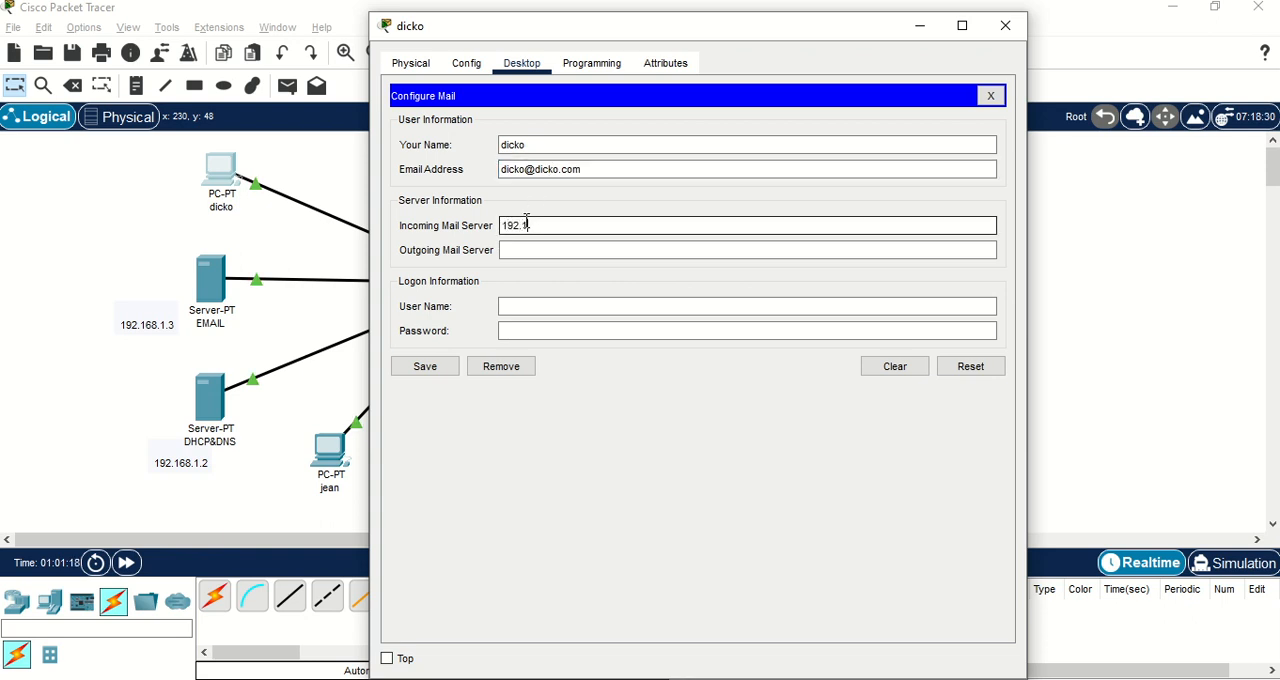
pyautogui.write('68.1.3')
pyautogui.click(533, 251)
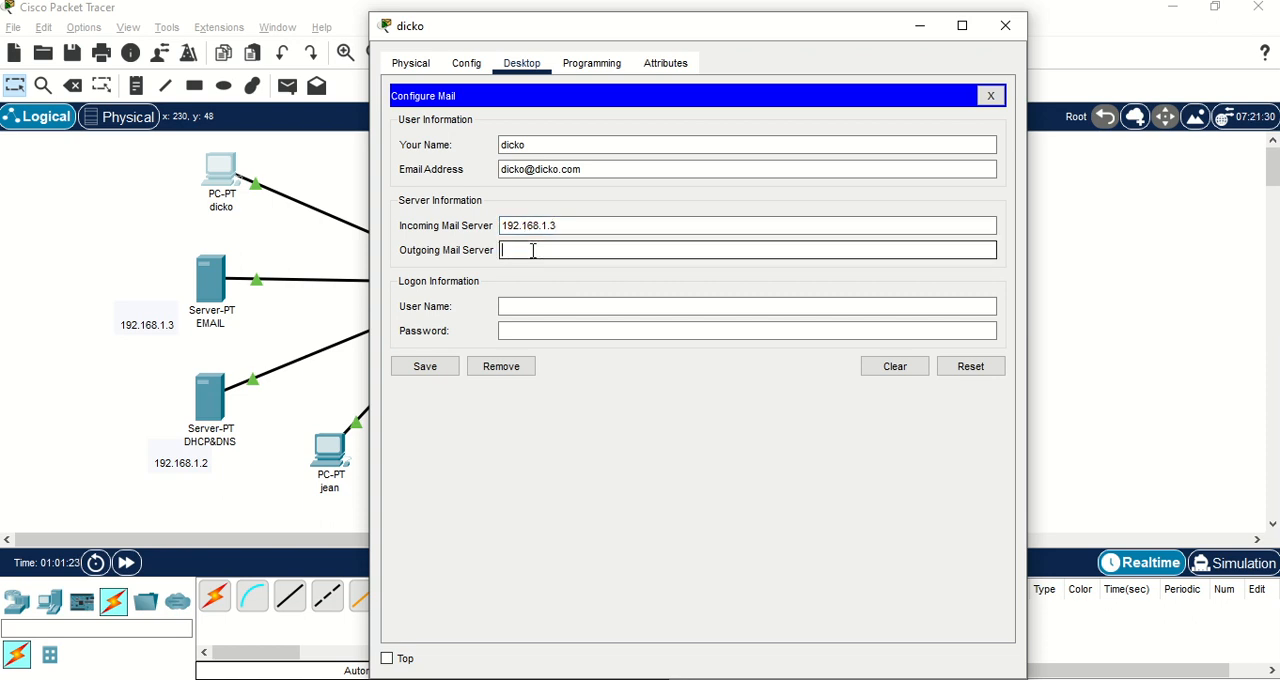
pyautogui.write('192.168.1.3')
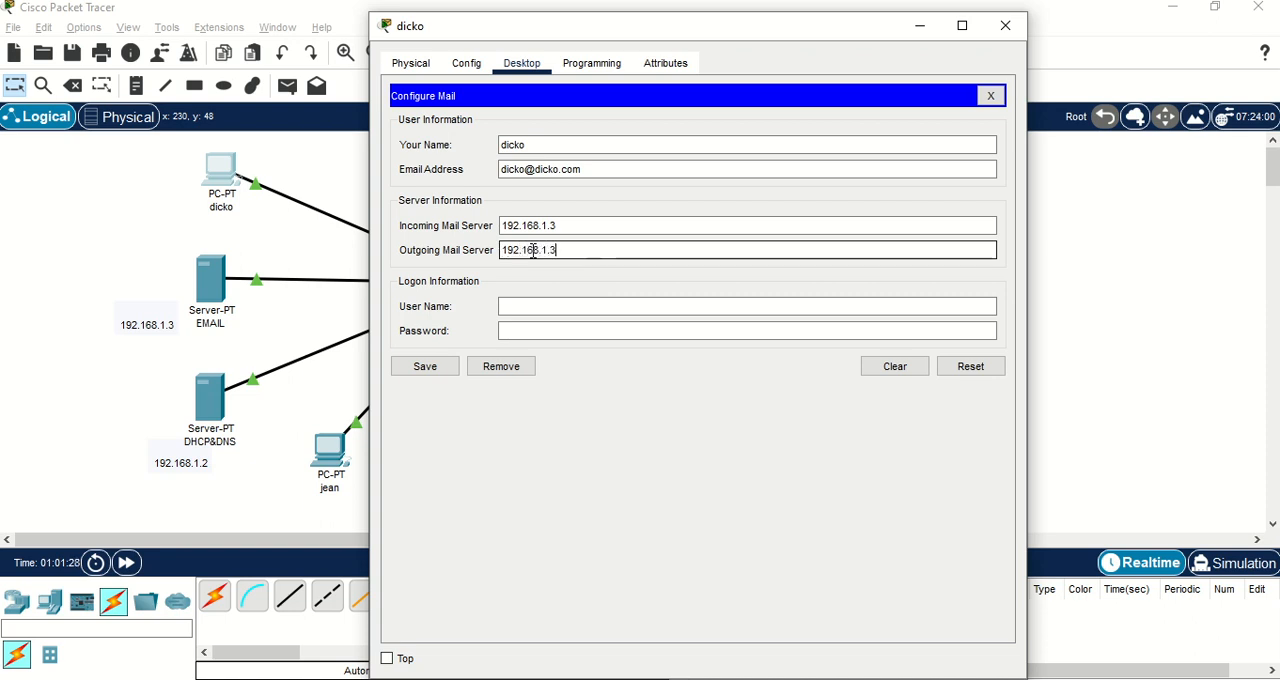
# Enter the logon user name and account password for this PC's mail account and save the mail configuration.
pyautogui.click(580, 306)
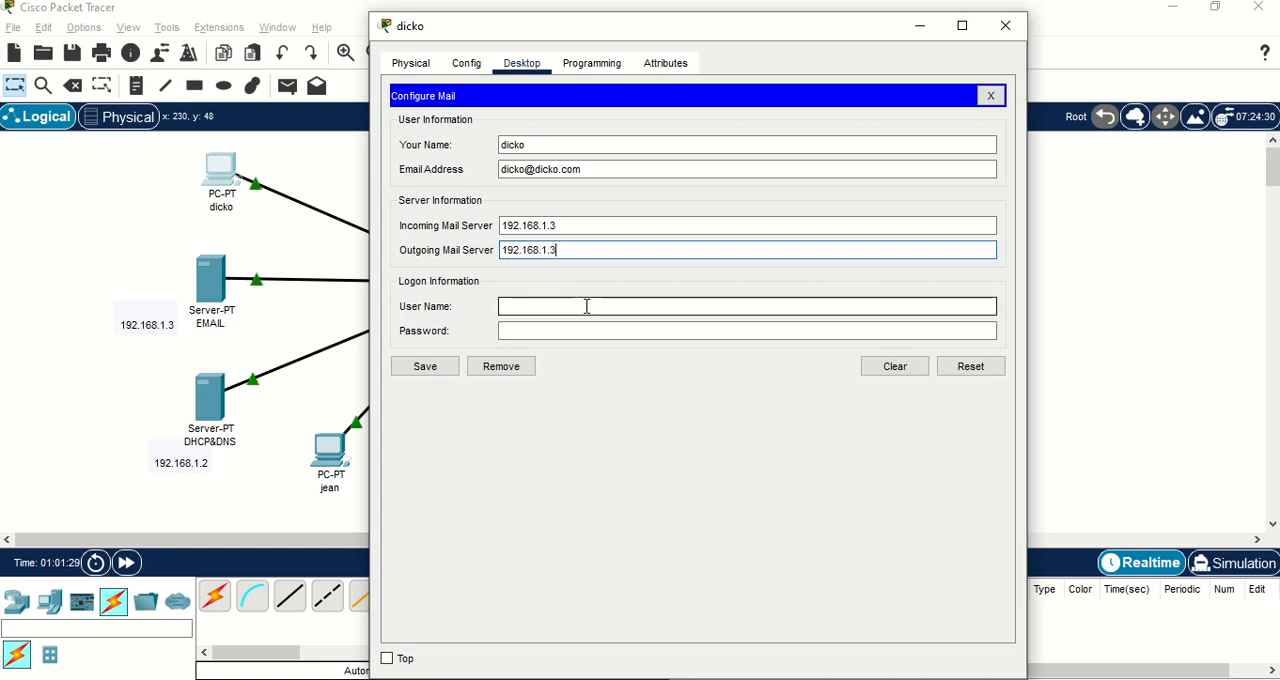
pyautogui.write('dicko')
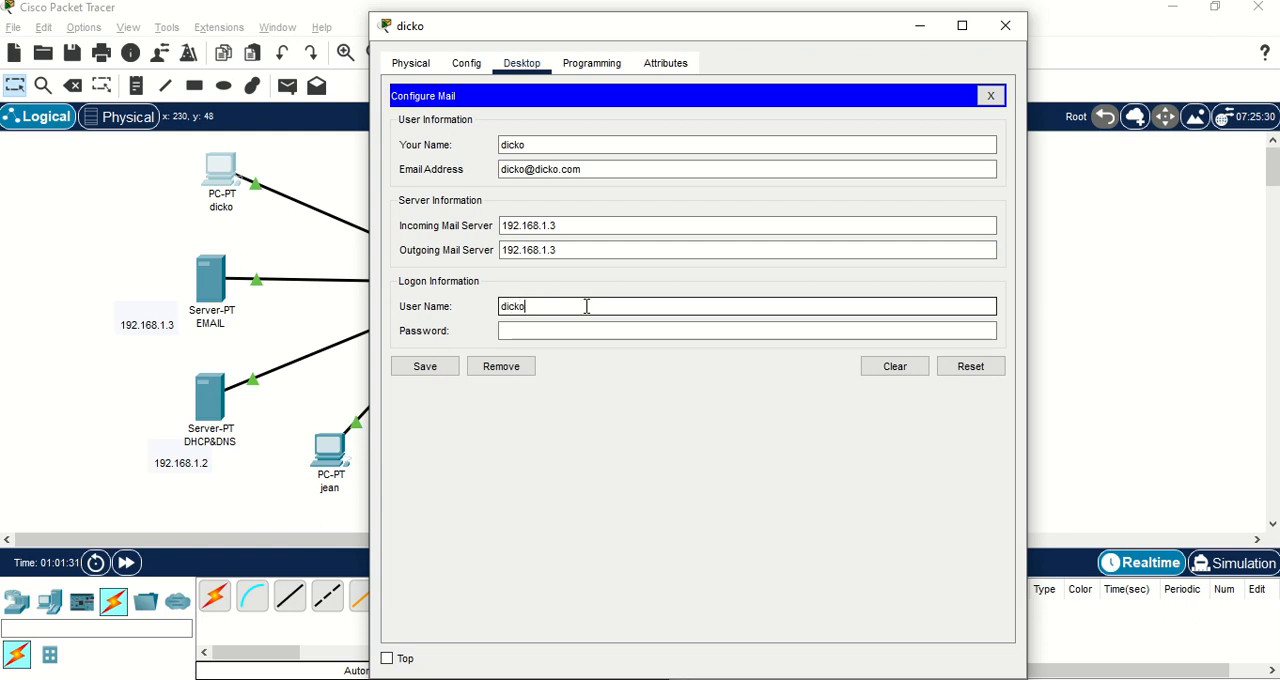
pyautogui.click(582, 330)
pyautogui.write('d')
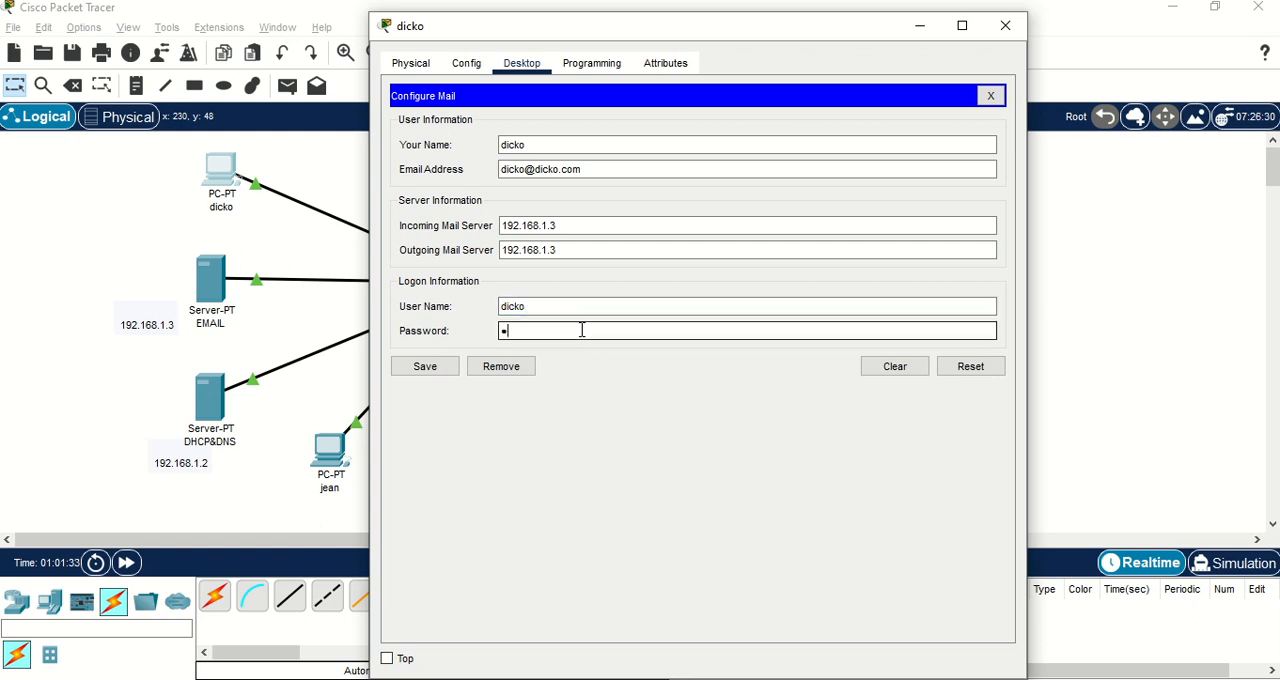
pyautogui.write('icko')
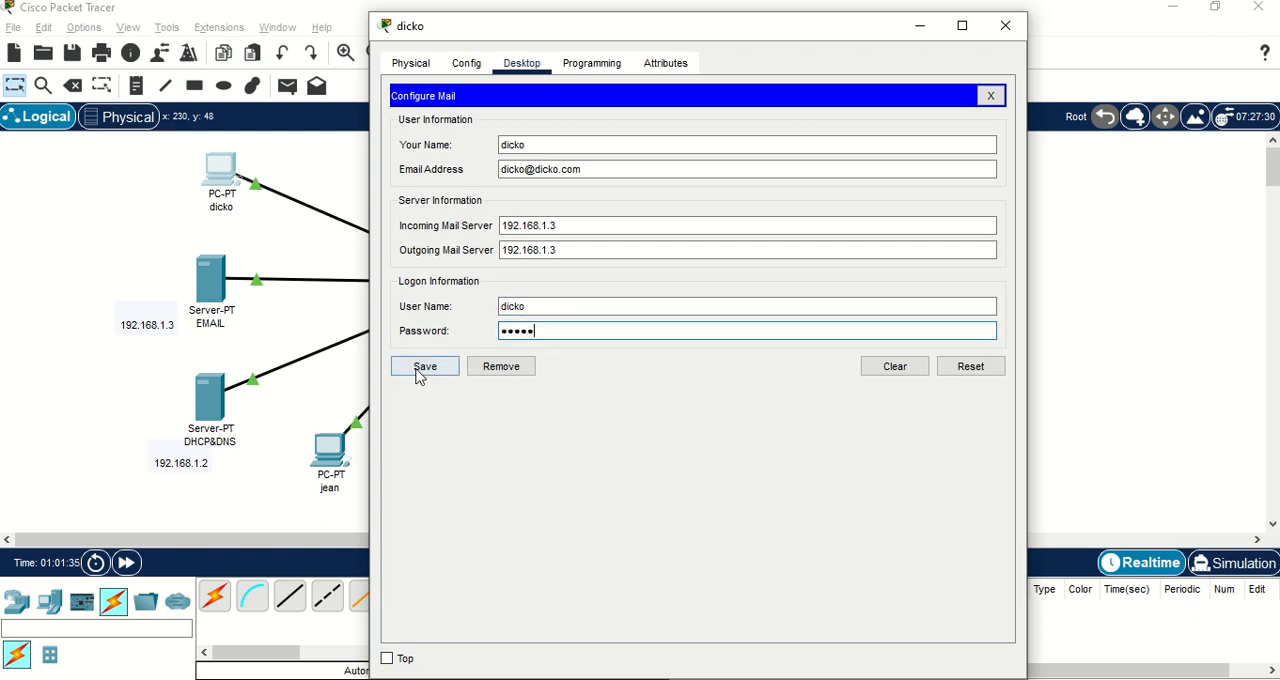
pyautogui.click(422, 377)
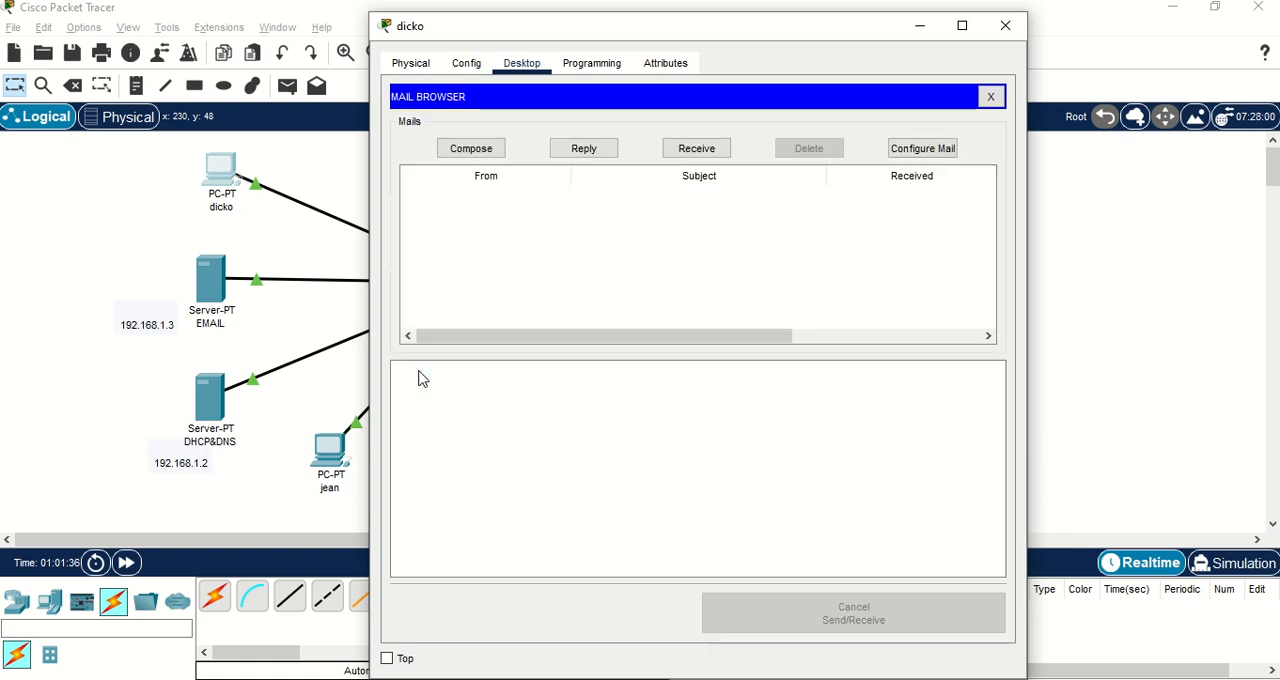
pyautogui.click(296, 320)
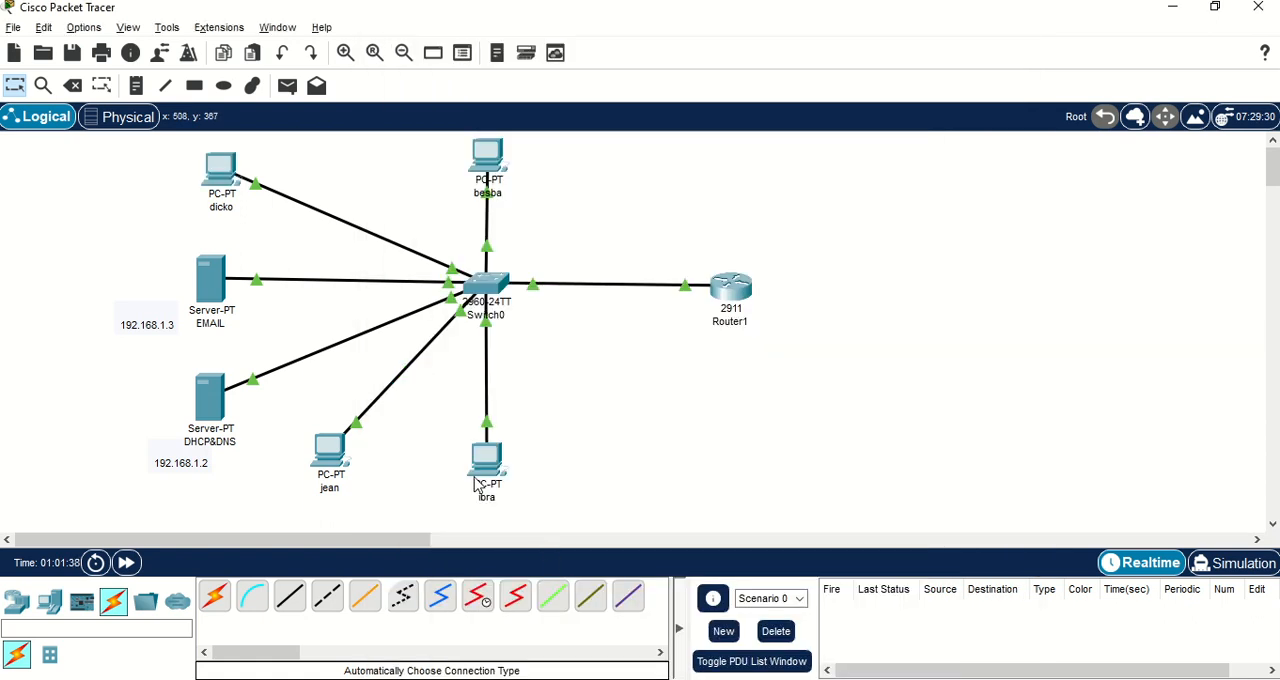
pyautogui.moveTo(487, 475)
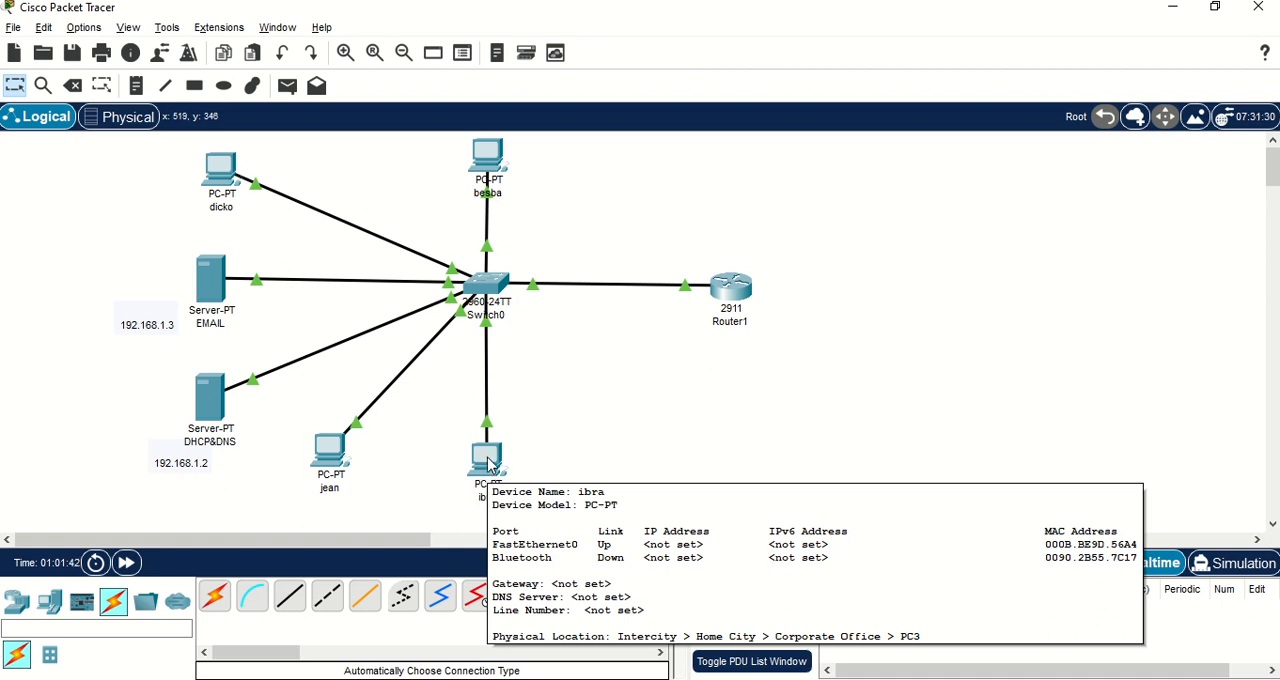
pyautogui.click(487, 464)
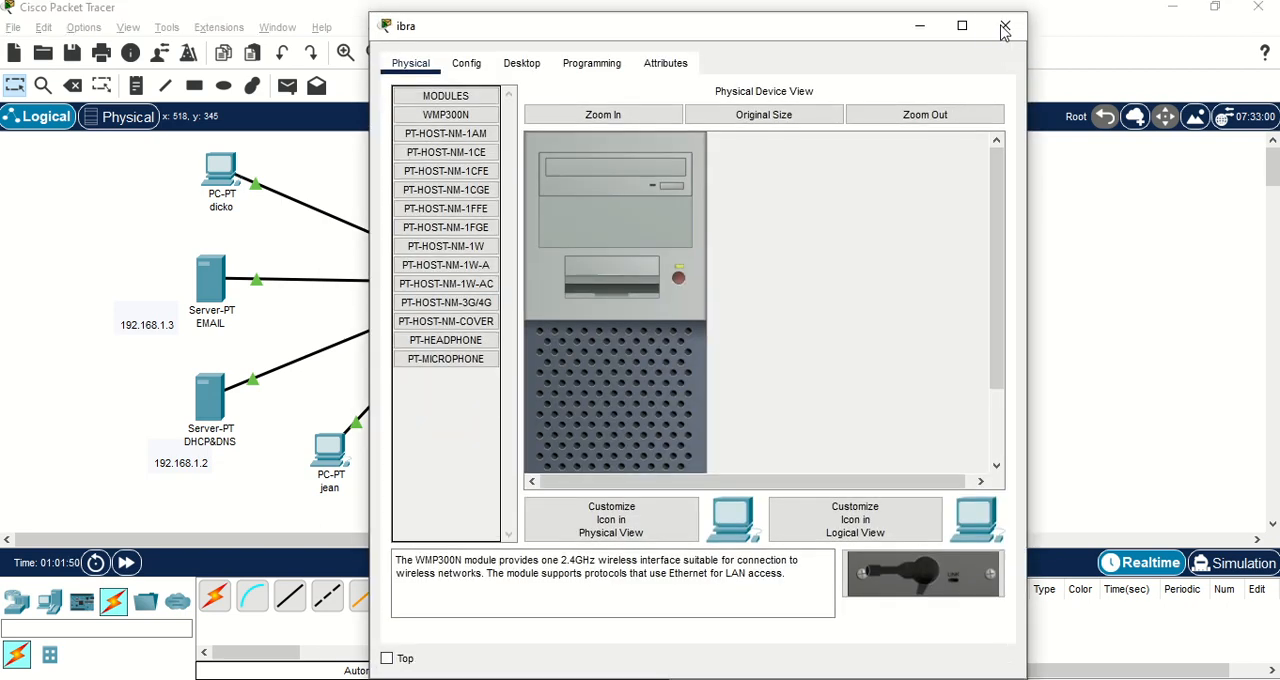
pyautogui.click(1004, 27)
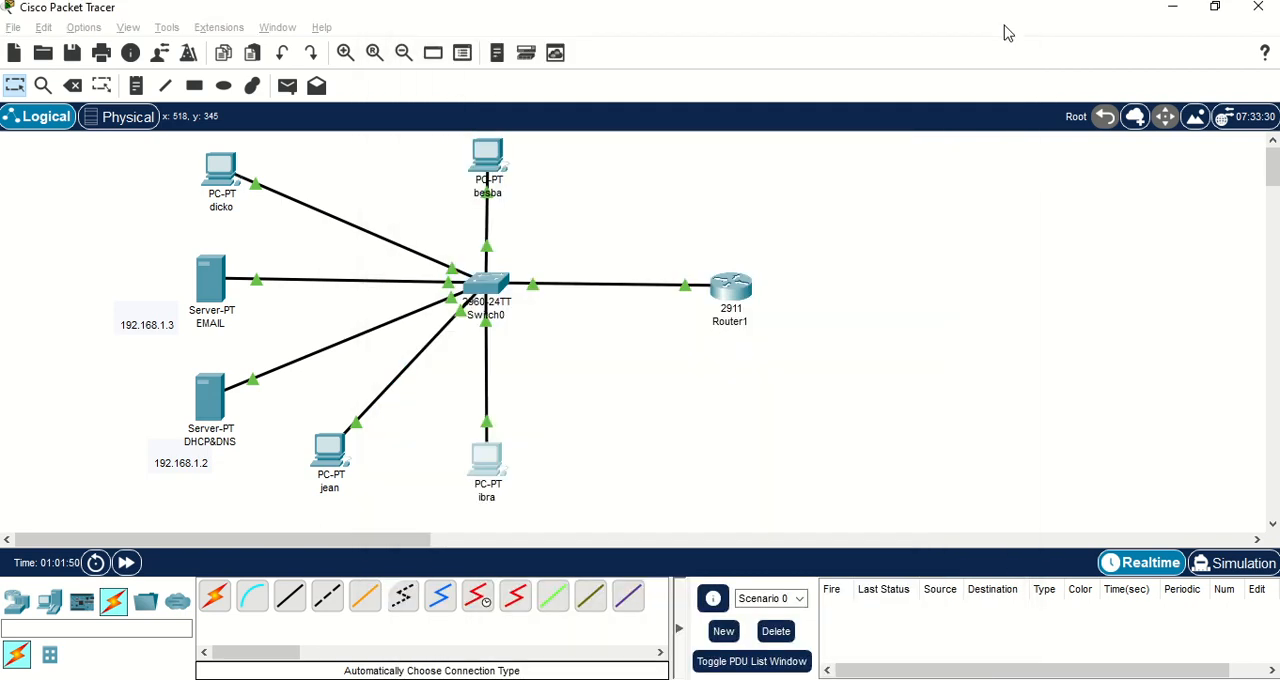
# On the PC nearest the DHCP&DNS server, compose an email to the address of the PC above the EMAIL server, with subject "test".
pyautogui.click(331, 452)
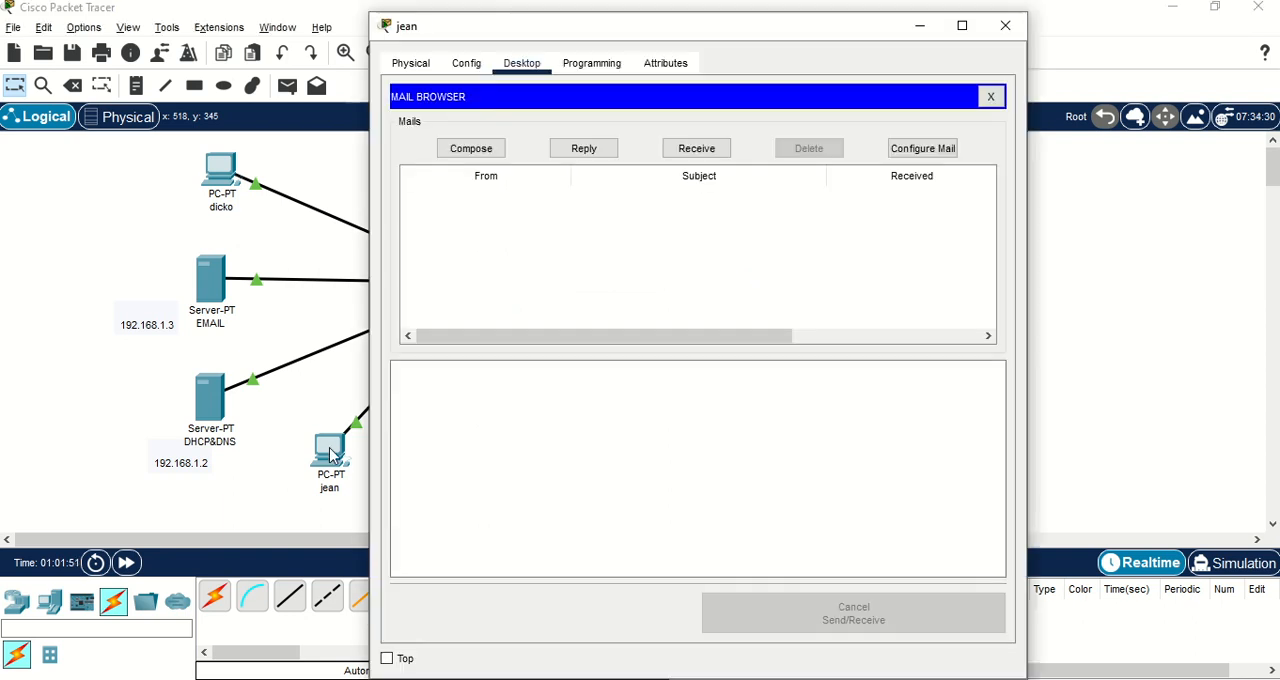
pyautogui.click(469, 152)
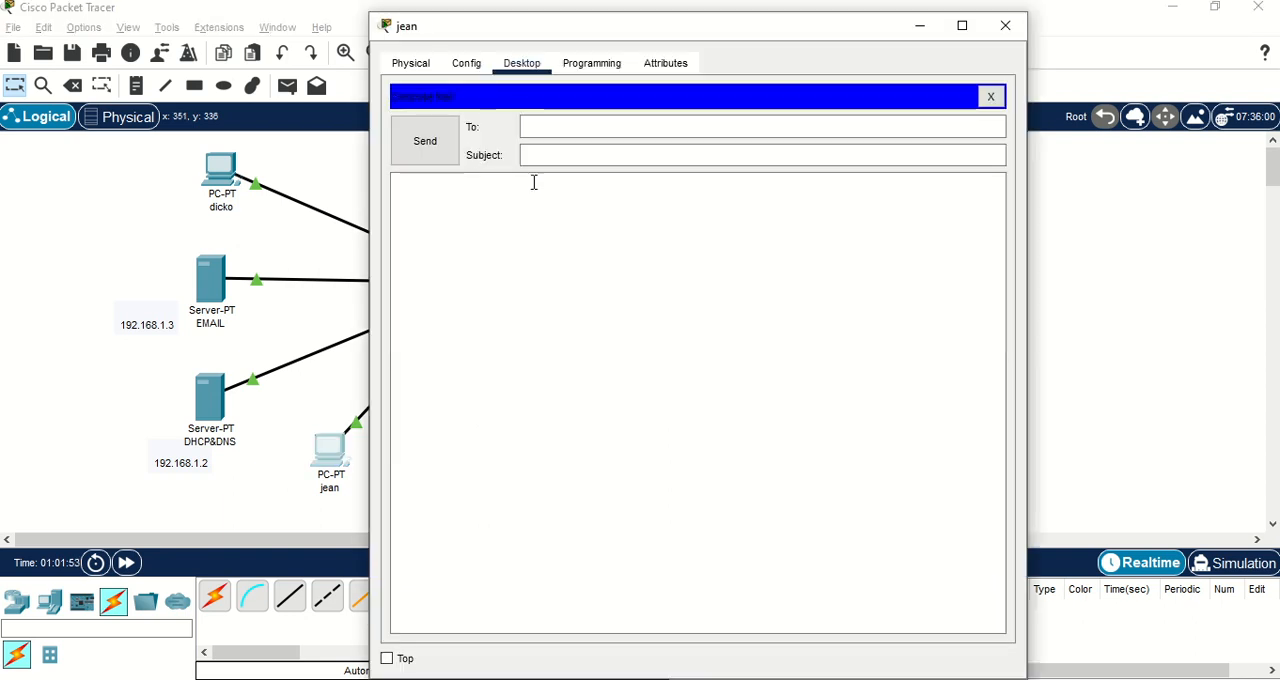
pyautogui.click(566, 127)
pyautogui.write('dick')
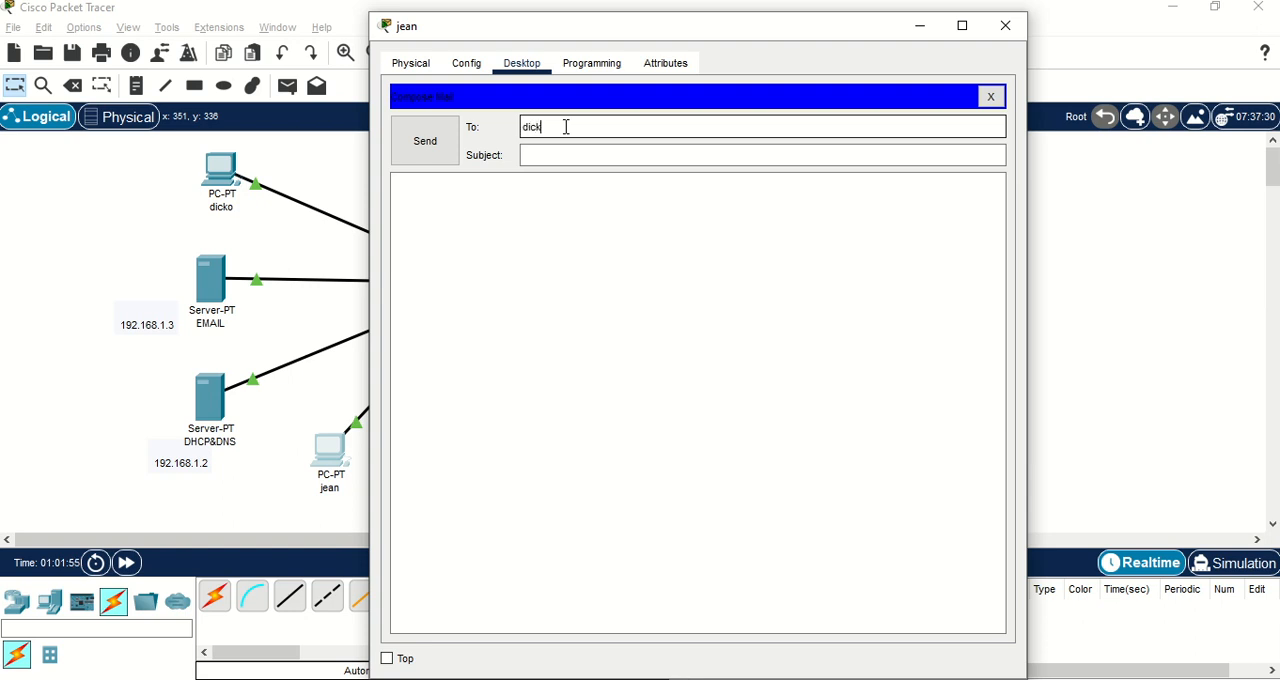
pyautogui.write('o@dicko.com')
pyautogui.click(548, 156)
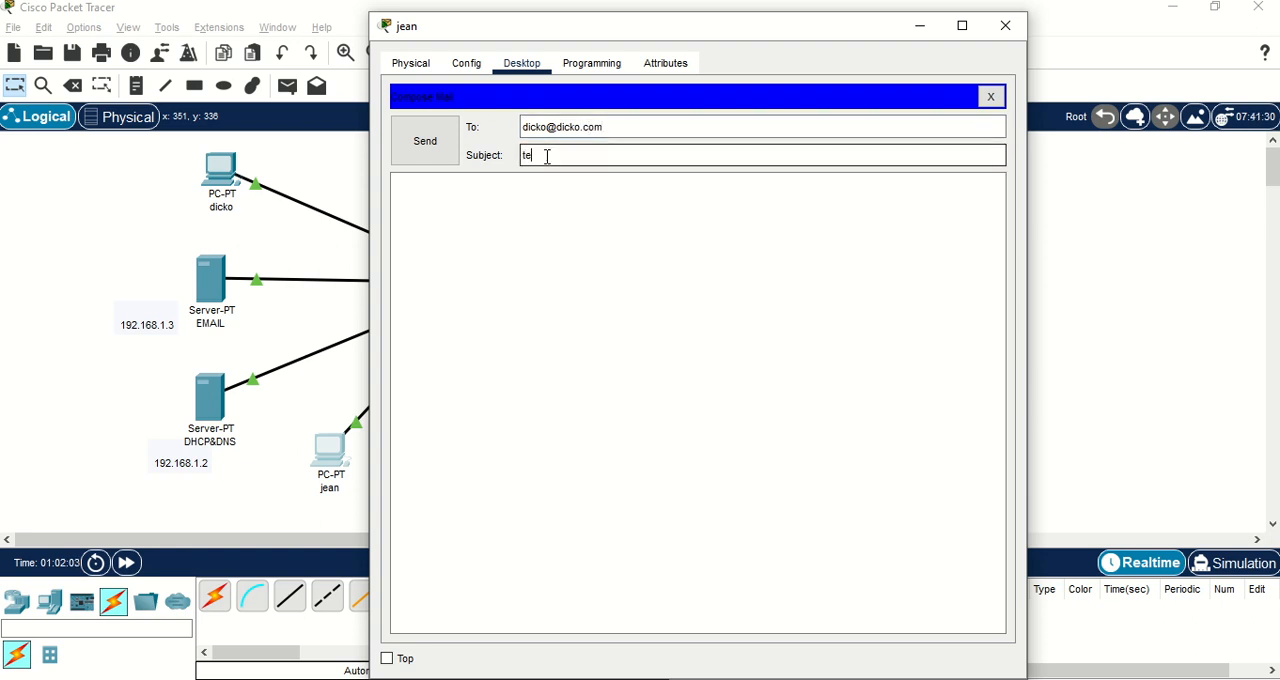
pyautogui.write('test')
# Write "bonjour", the recipient's name and "!" as the message body, send the email and return to the topology.
pyautogui.click(468, 224)
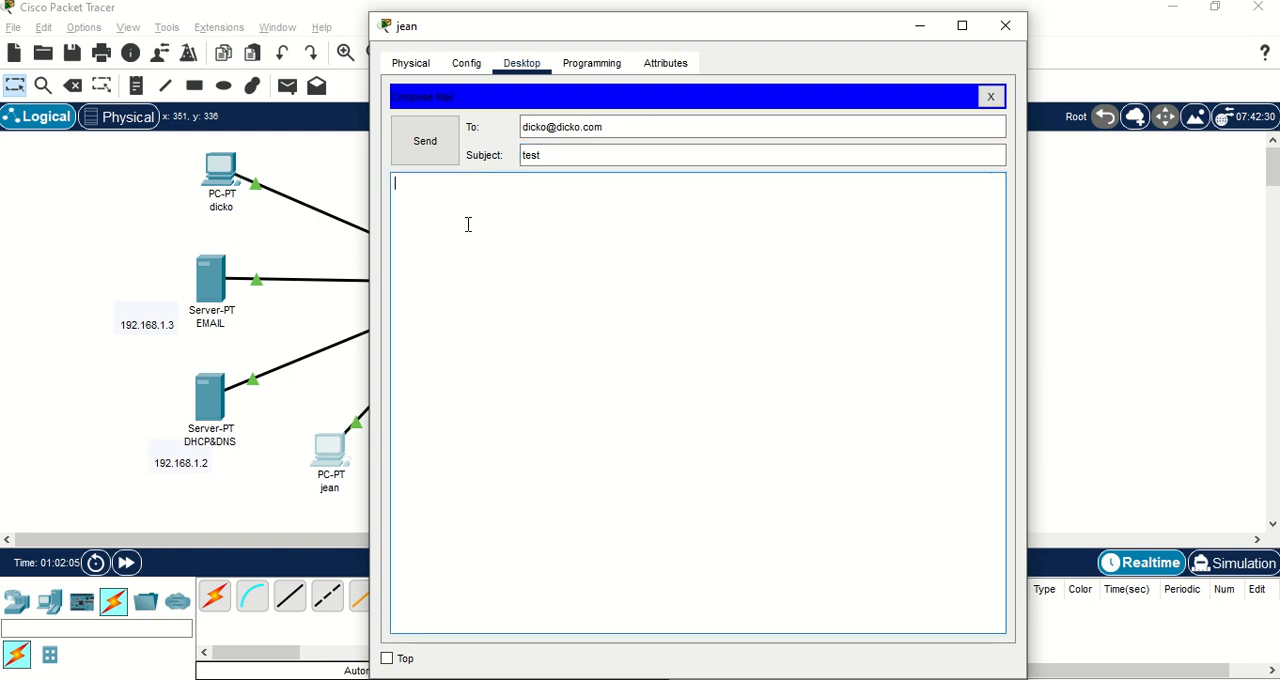
pyautogui.write('b')
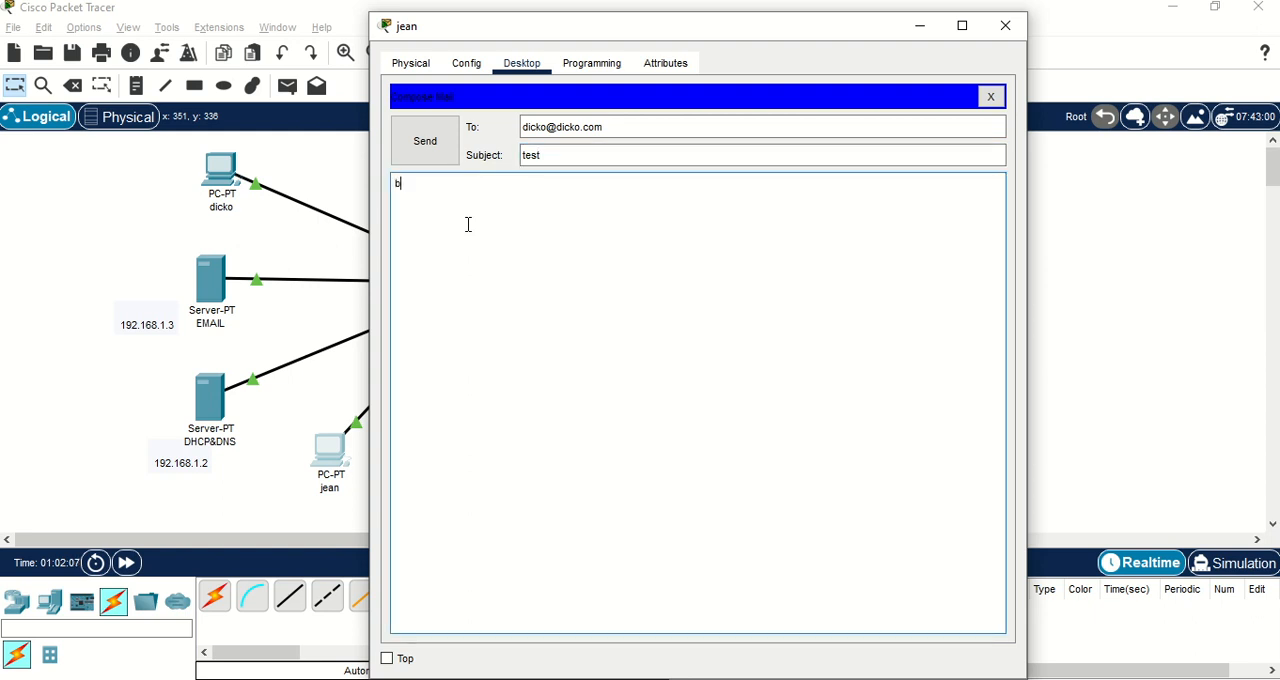
pyautogui.write('onjour')
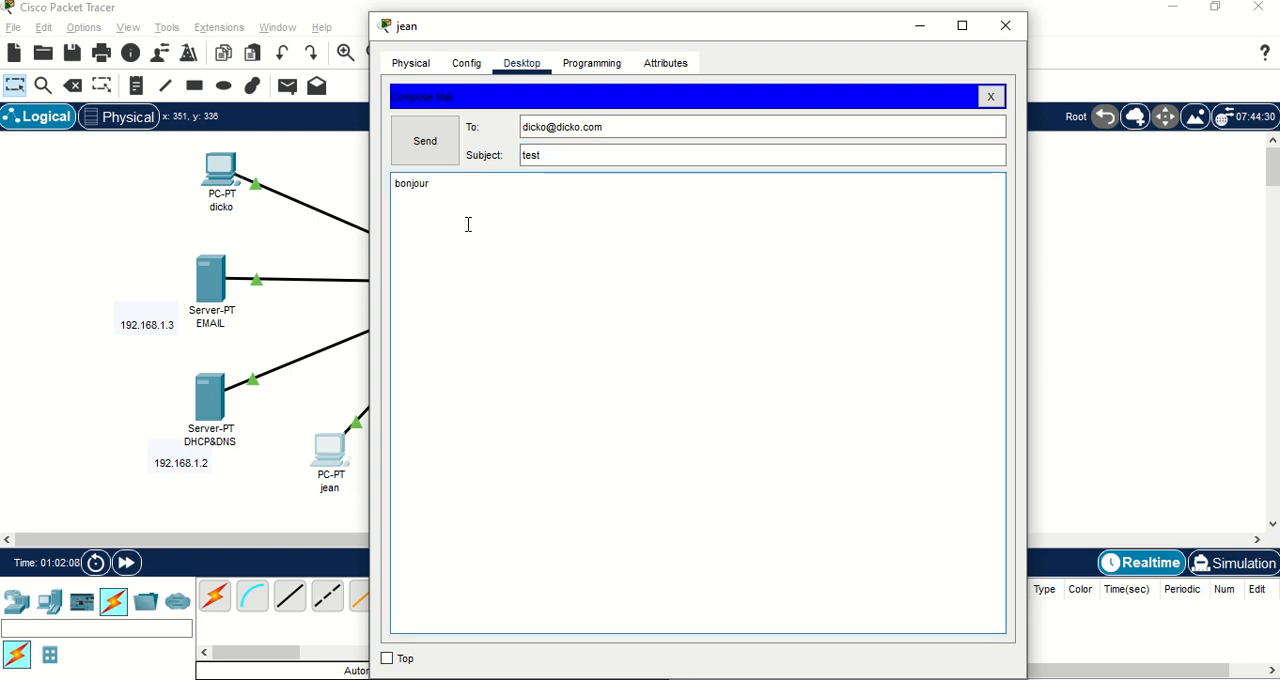
pyautogui.write(' dick')
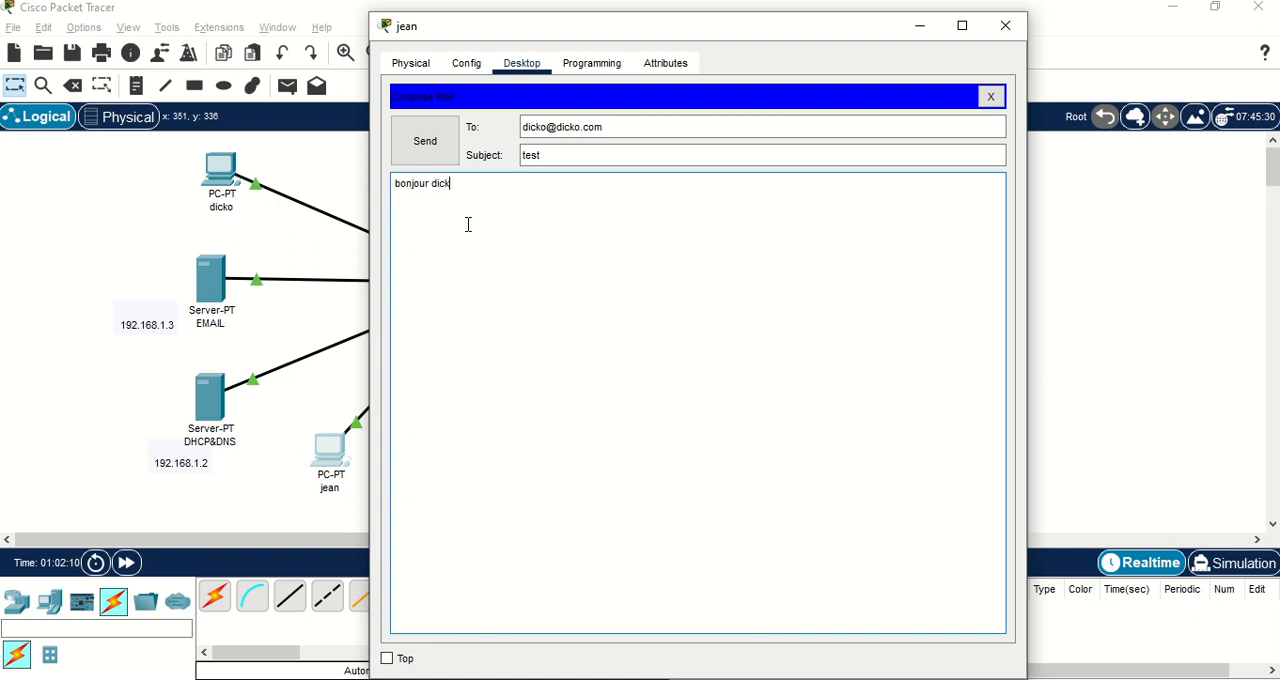
pyautogui.write('o !')
pyautogui.click(428, 150)
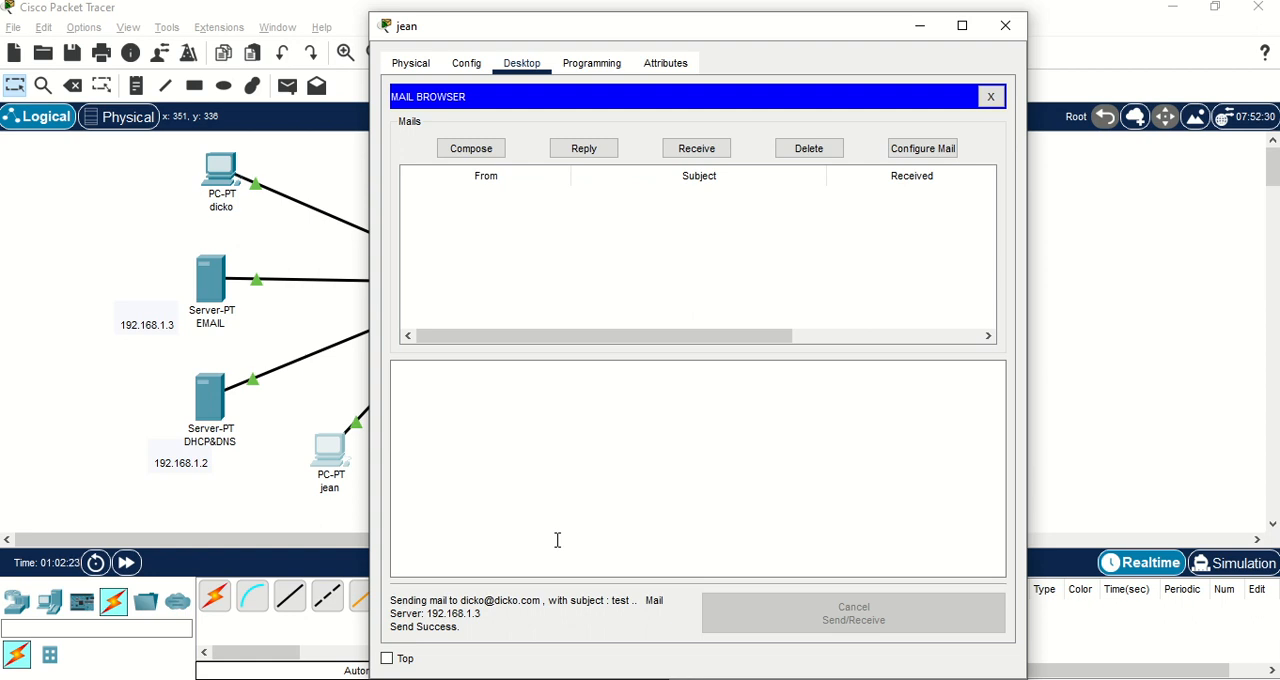
pyautogui.click(307, 410)
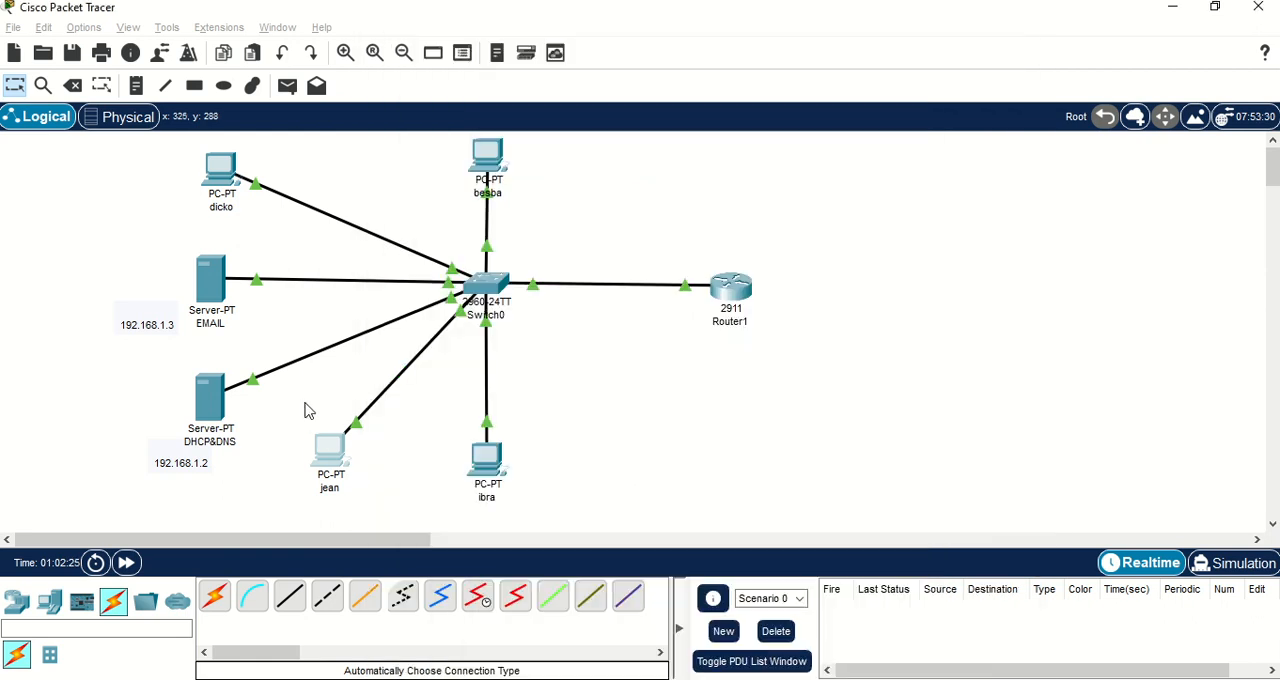
# On the PC above the EMAIL server, receive the mail and open the "test" message.
pyautogui.click(222, 178)
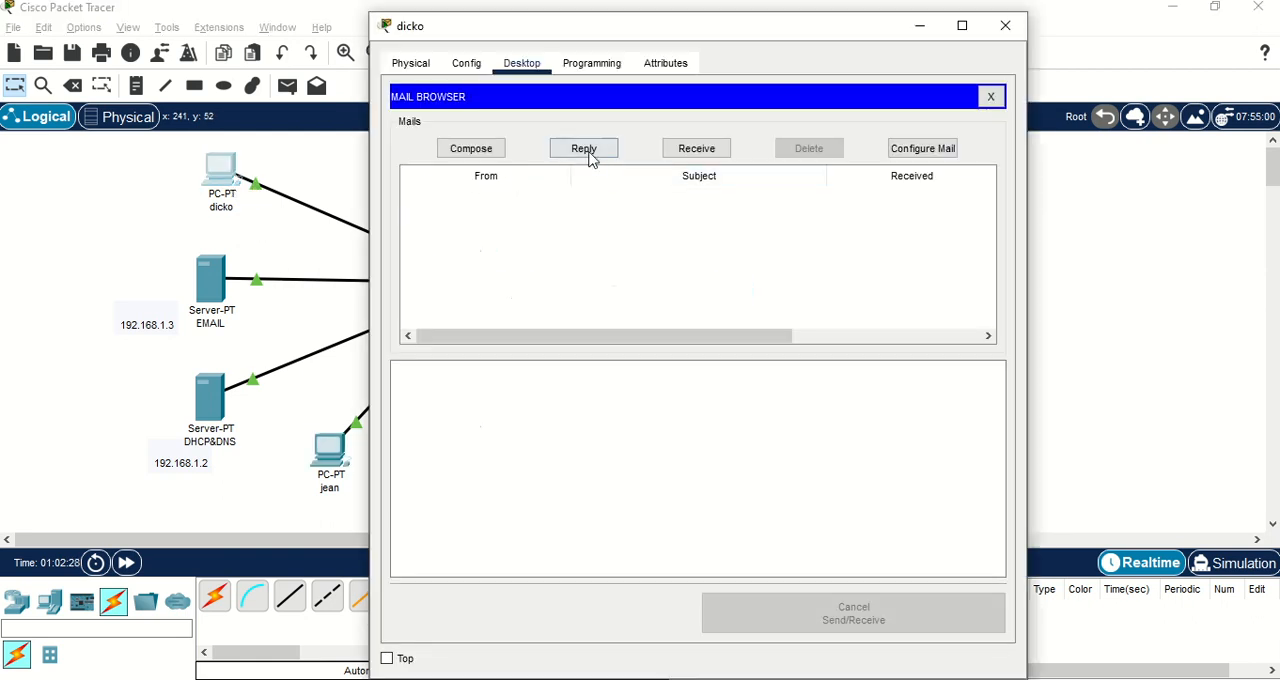
pyautogui.click(686, 152)
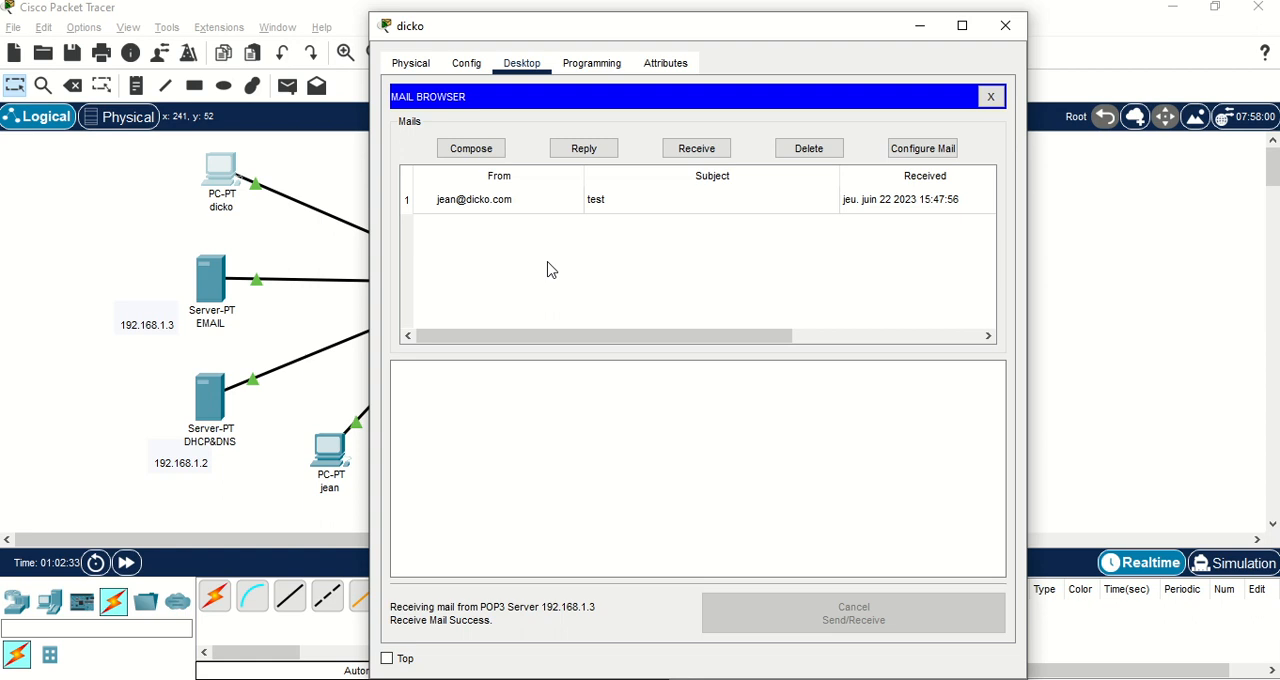
pyautogui.click(489, 205)
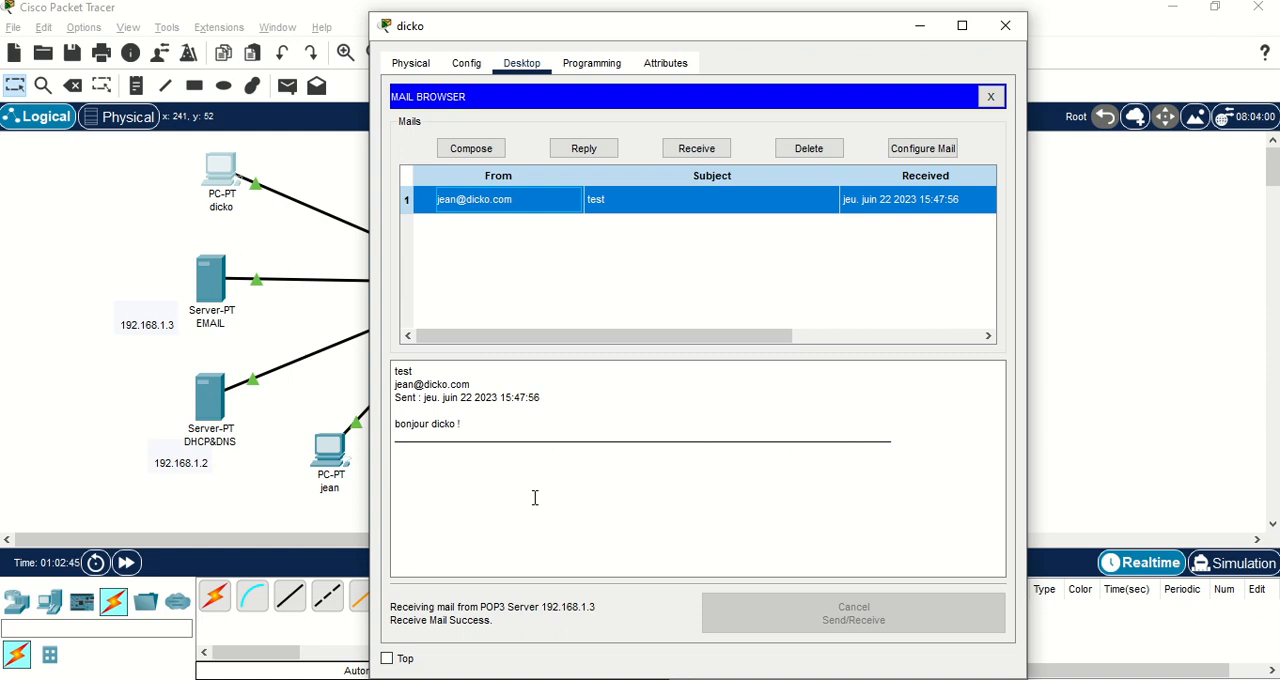
# Reply to the "test" message with "oui bonjour", the sender's name and "comment vas tu ?", send it and return to the topology.
pyautogui.click(589, 149)
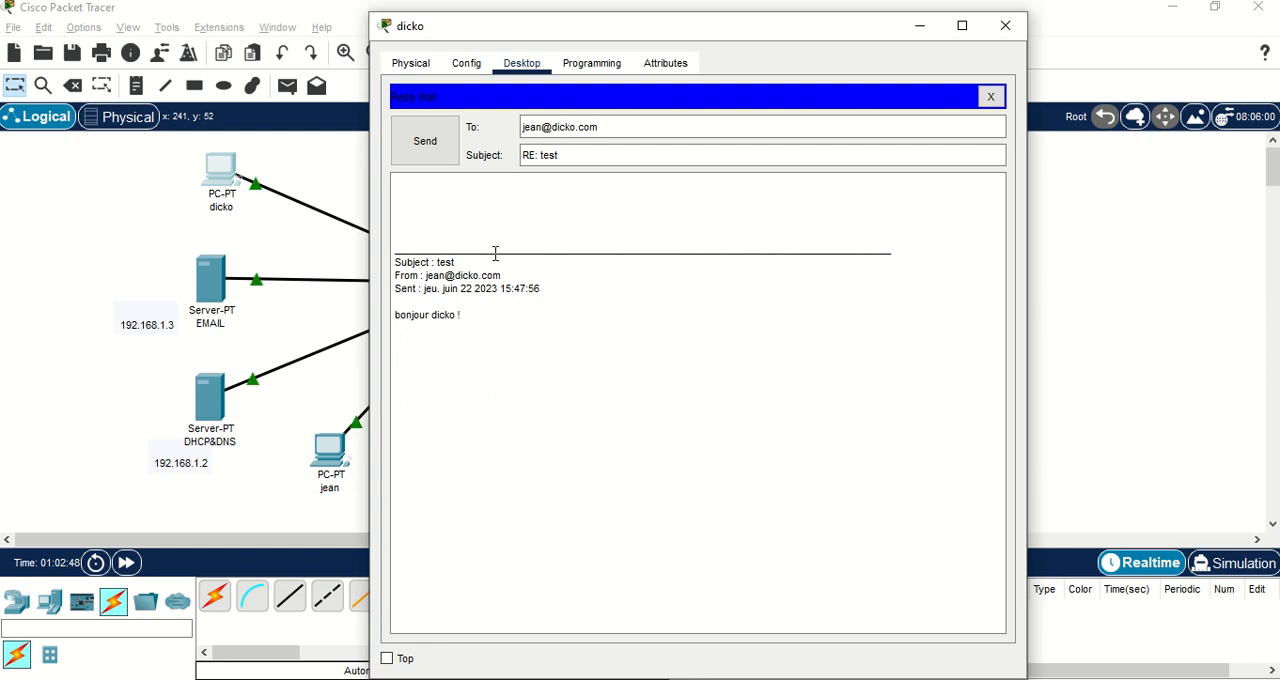
pyautogui.click(493, 218)
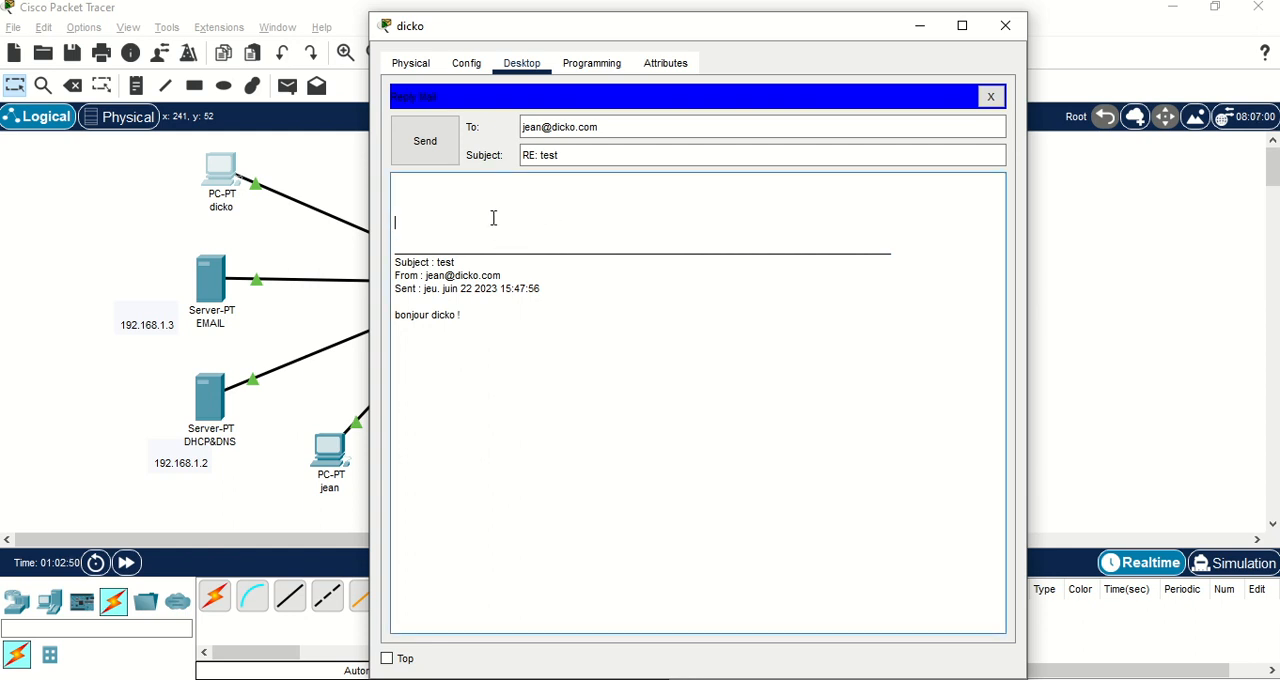
pyautogui.write('oui bonjour jean commen')
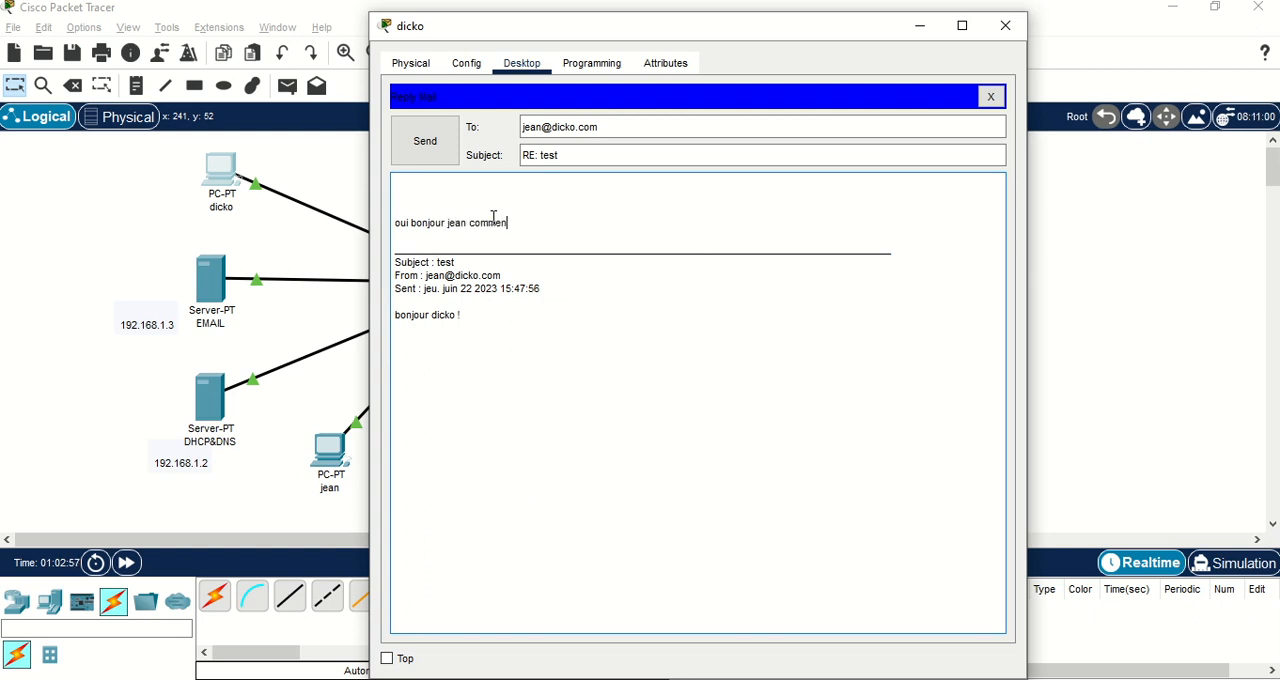
pyautogui.write('t v')
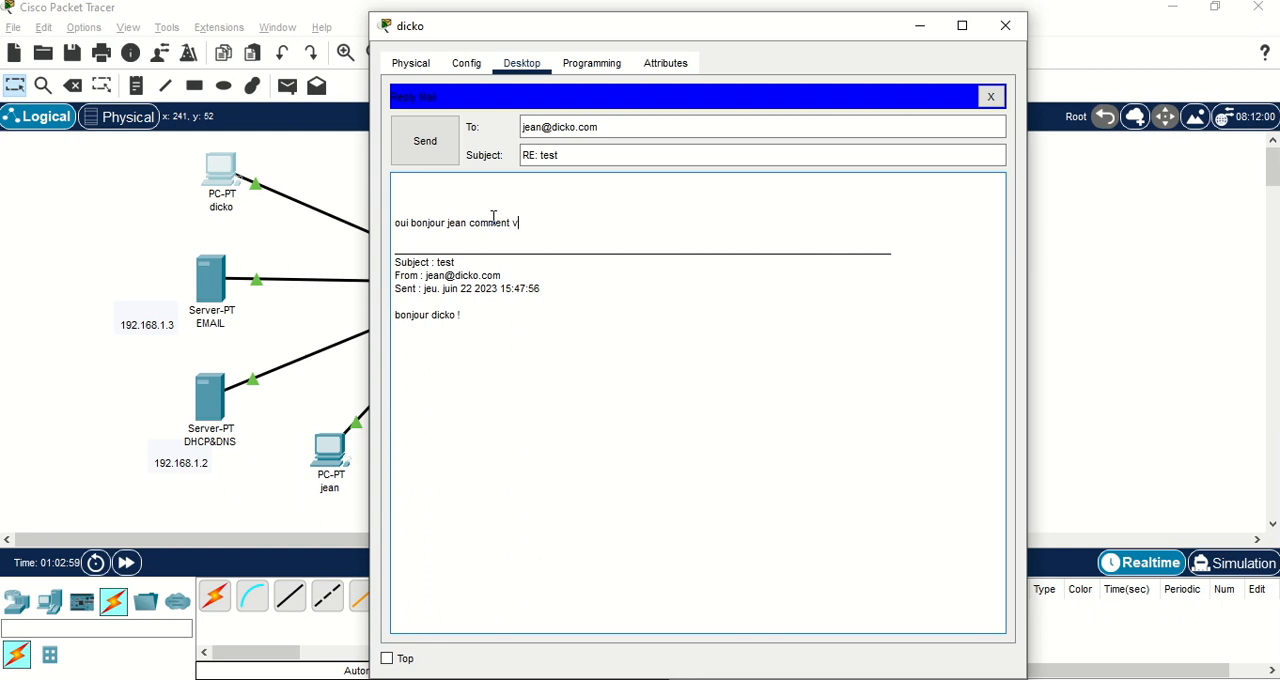
pyautogui.write('as tu ?')
pyautogui.click(426, 145)
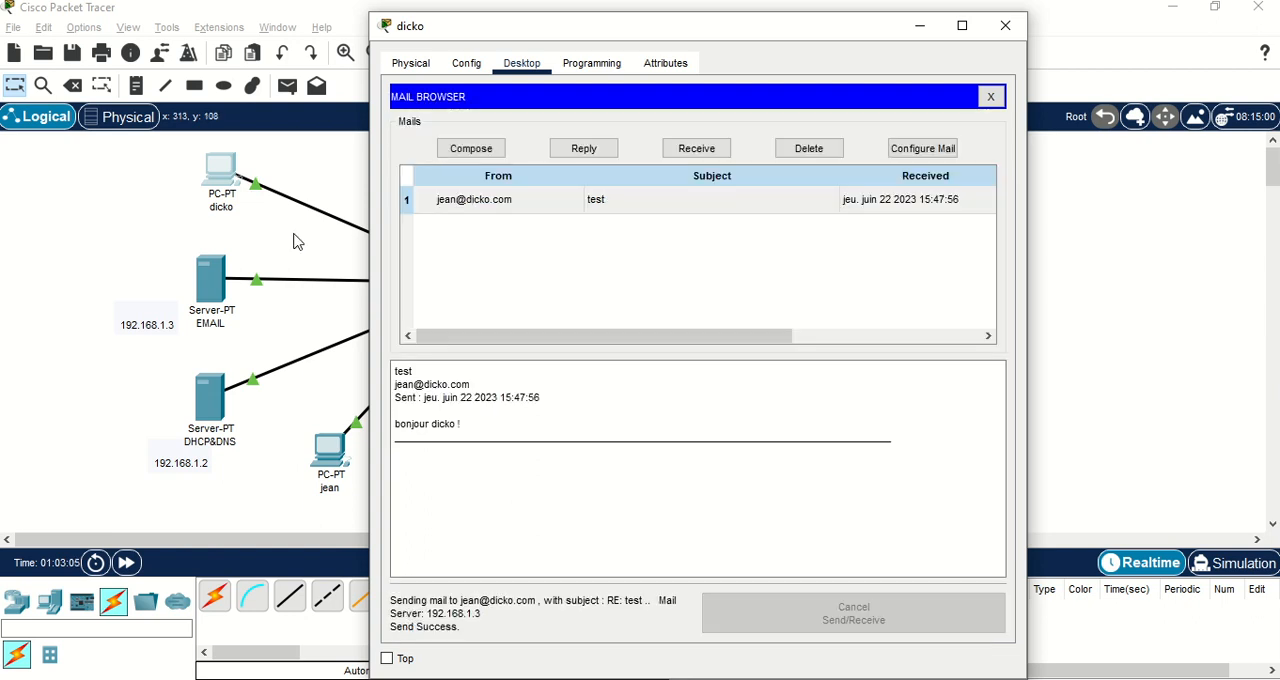
pyautogui.hotkey('alt', 'F4')
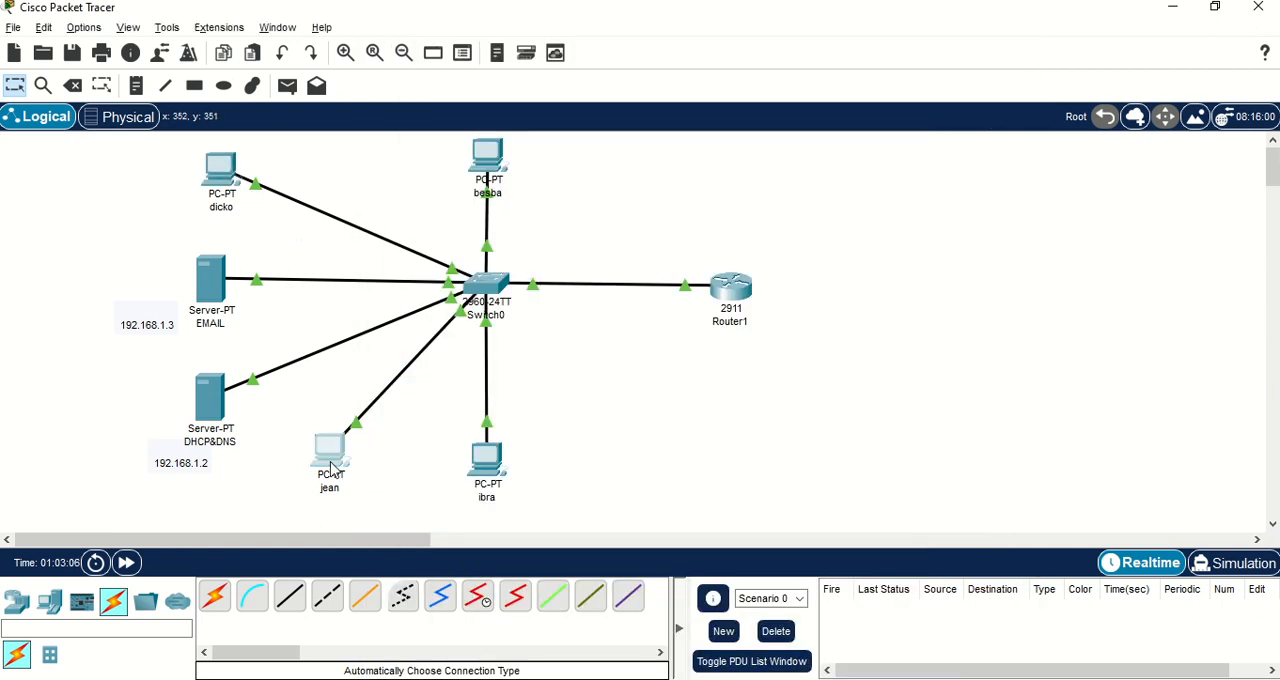
# On the PC nearest the DHCP&DNS server, receive the mail, open the "RE: test" reply and return to the topology.
pyautogui.click(331, 465)
pyautogui.click(695, 148)
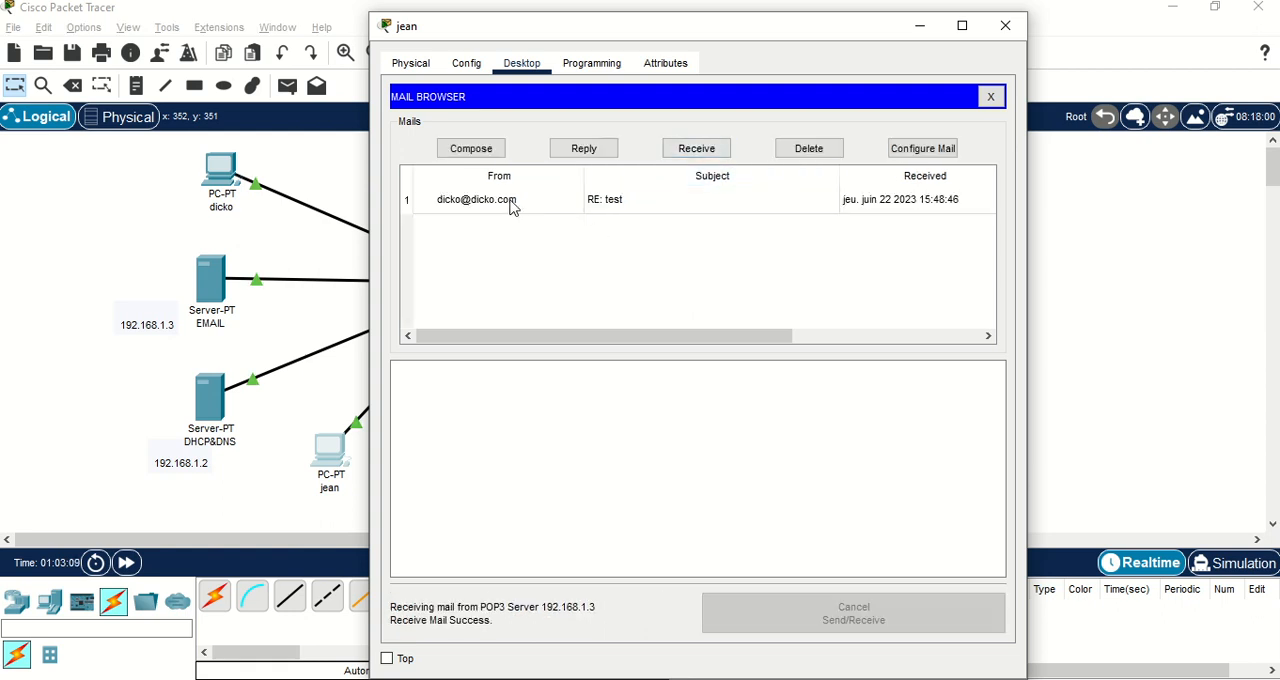
pyautogui.click(512, 206)
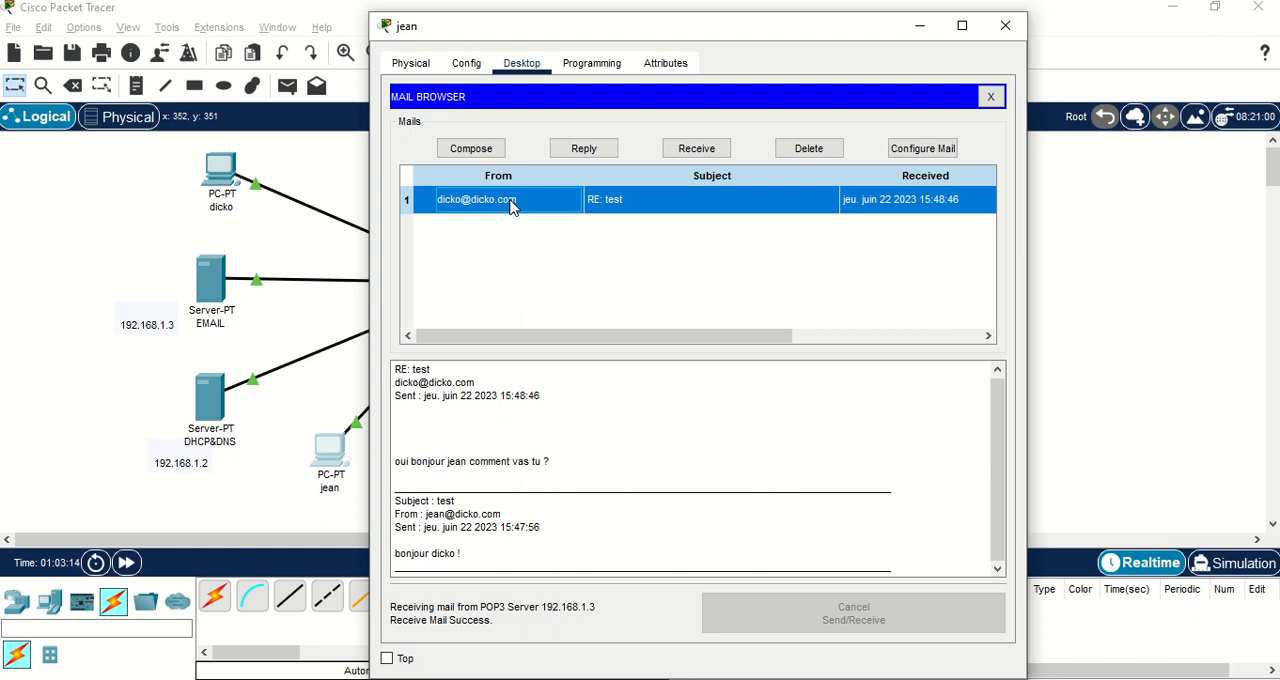
pyautogui.moveTo(623, 38); pyautogui.dragTo(723, 31)
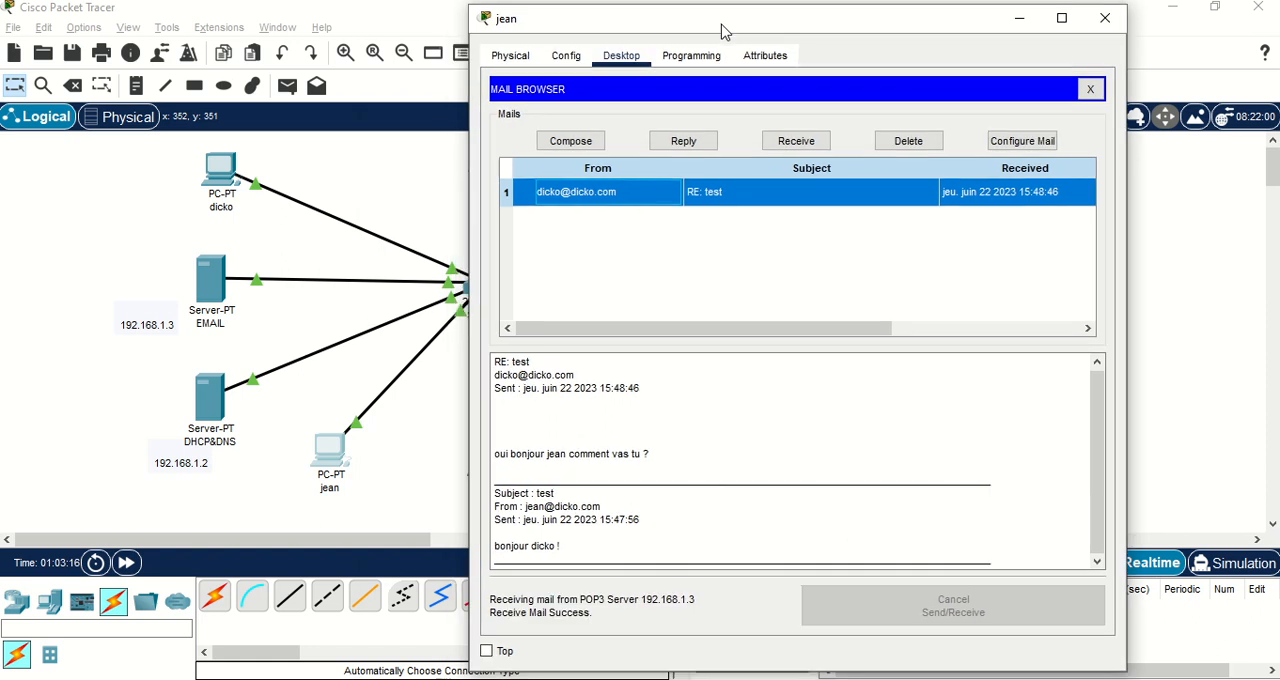
pyautogui.click(392, 159)
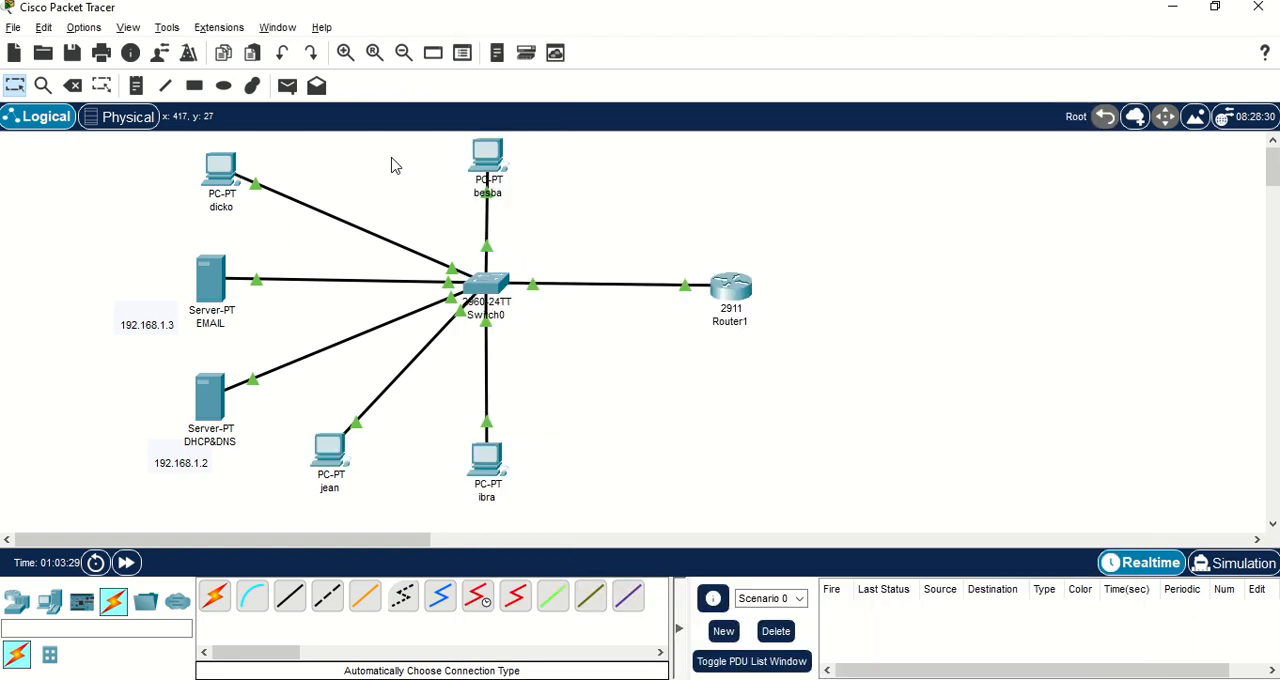